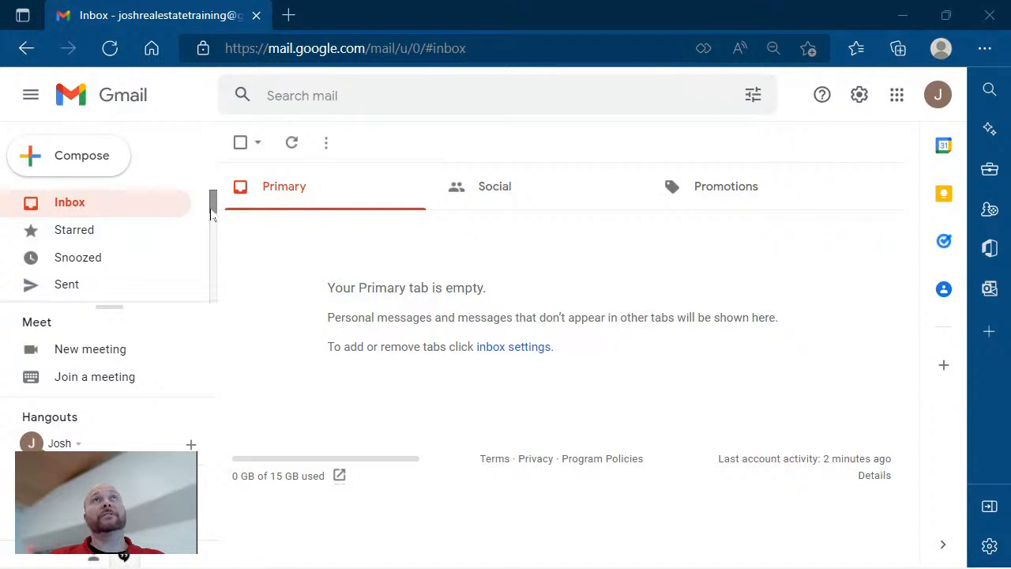
# Collapse the Real Estate label's sublabels in the sidebar.
pyautogui.moveTo(212, 213); pyautogui.dragTo(212, 231)
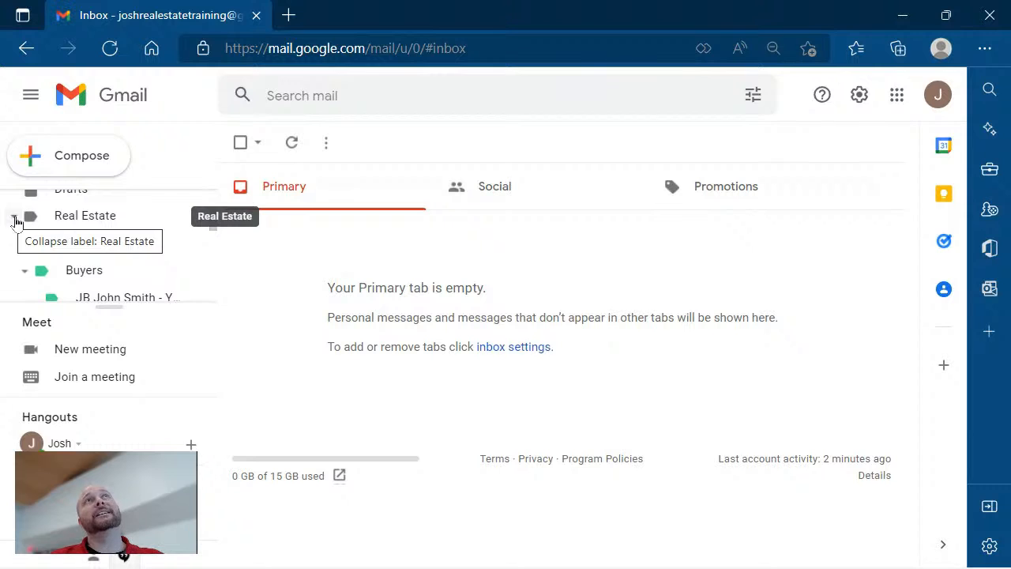
pyautogui.click(11, 218)
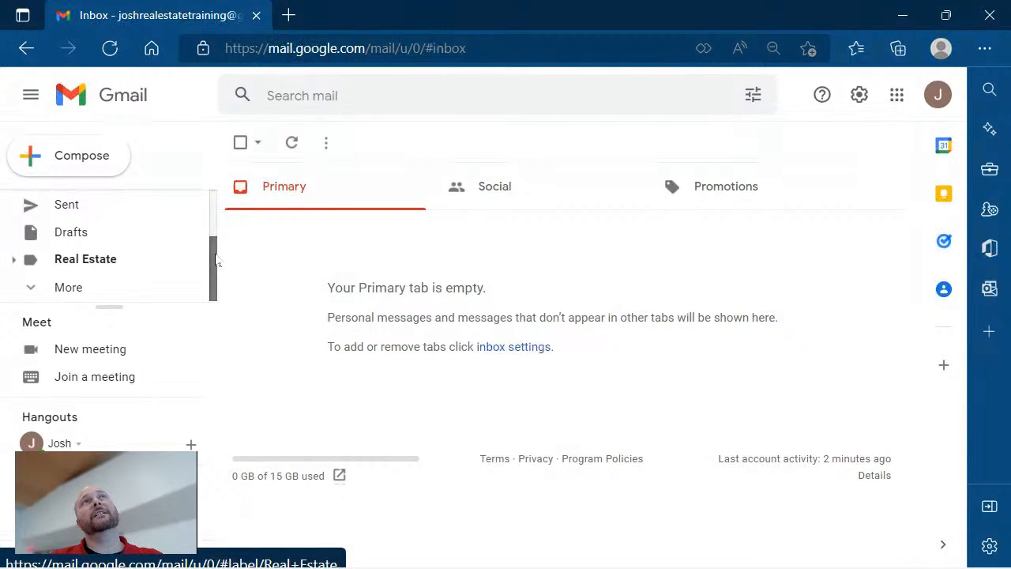
pyautogui.scroll(1, 212, 255)
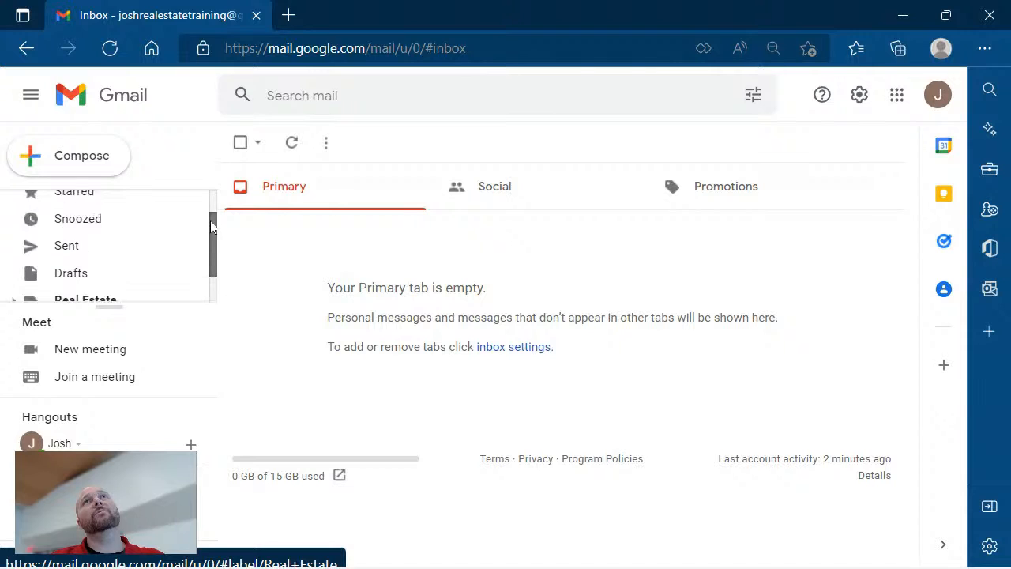
pyautogui.scroll(-1, 217, 255)
# Show the full label list with More, then expand Real Estate to list its sublabels.
pyautogui.click(63, 288)
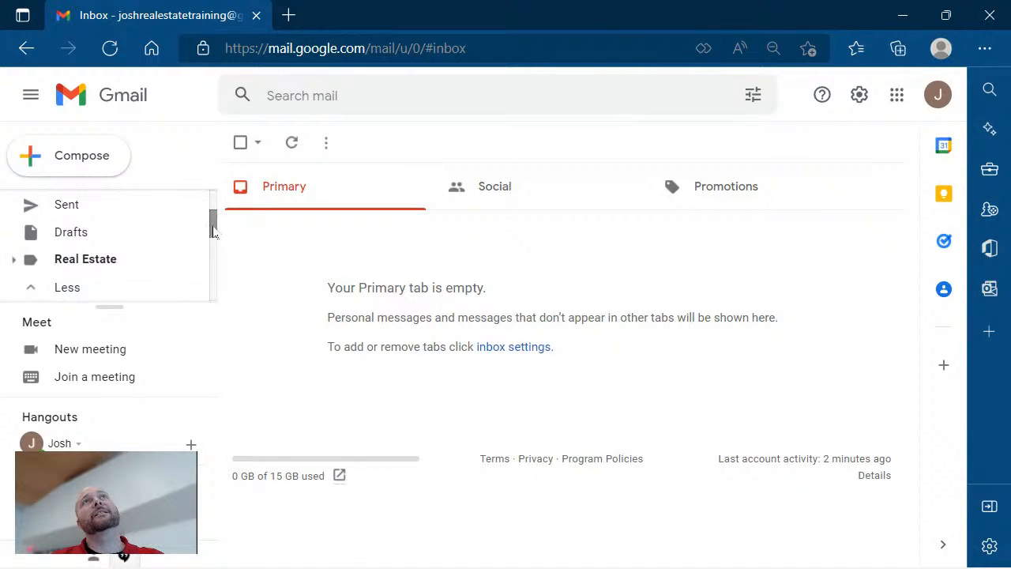
pyautogui.scroll(-3, 215, 254)
pyautogui.scroll(1, 215, 254)
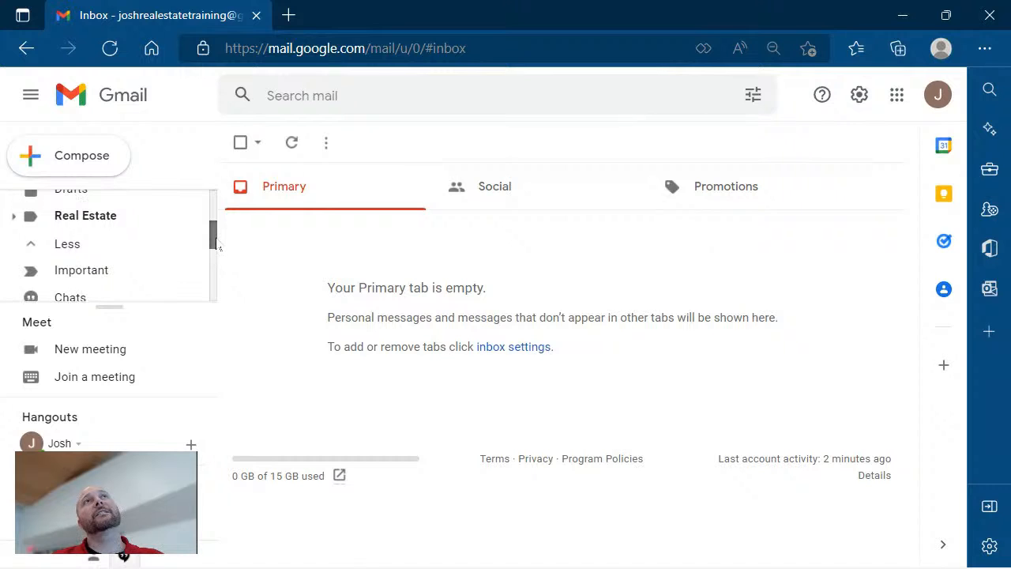
pyautogui.click(13, 225)
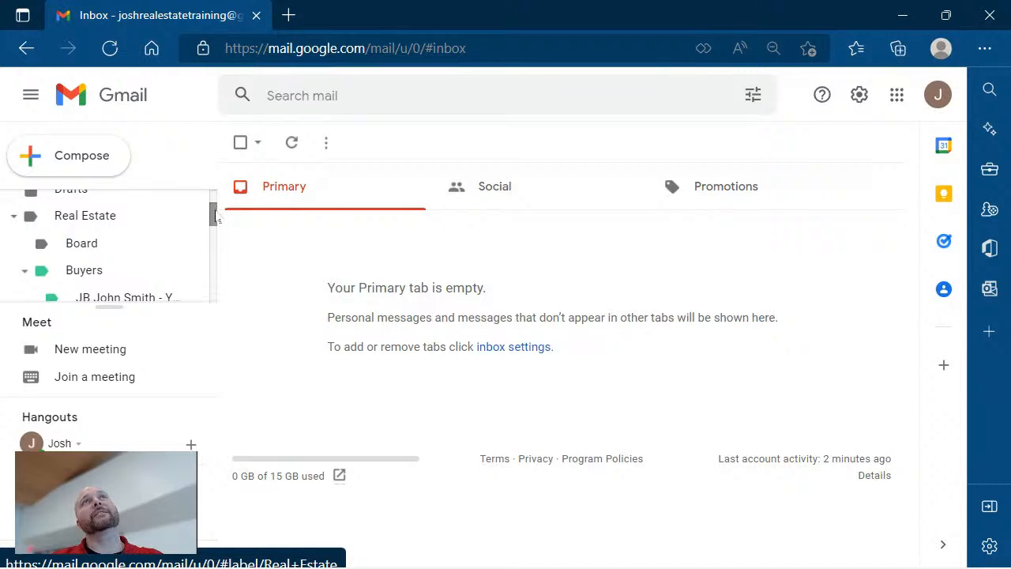
pyautogui.moveTo(212, 211); pyautogui.dragTo(211, 213)
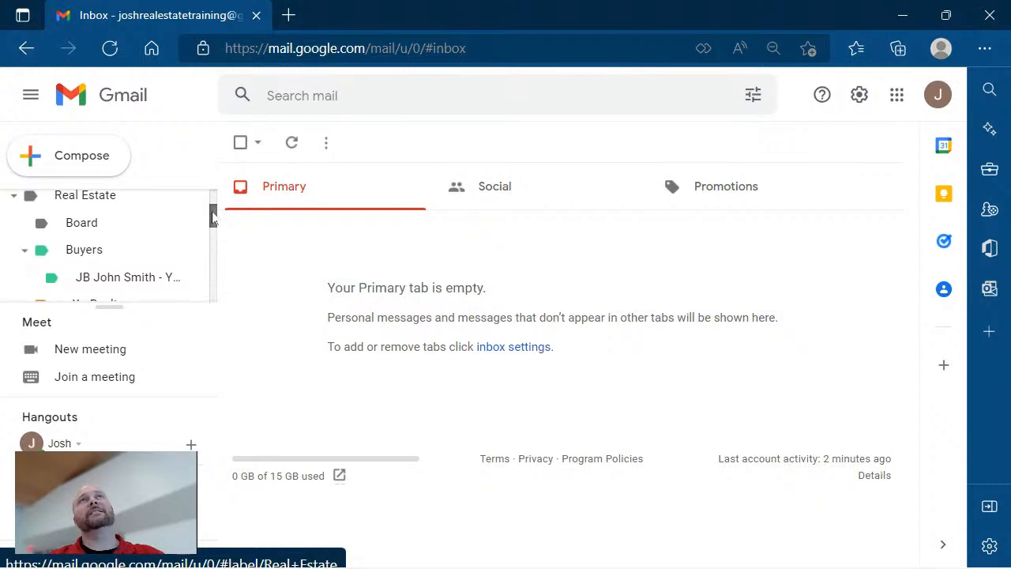
pyautogui.moveTo(212, 218); pyautogui.dragTo(214, 250)
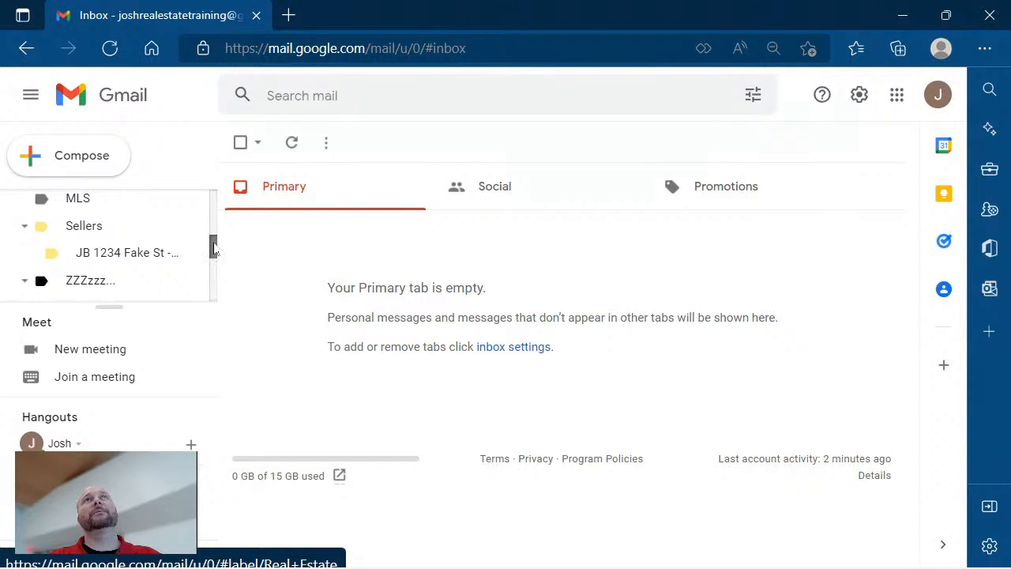
pyautogui.moveTo(213, 253); pyautogui.dragTo(211, 215)
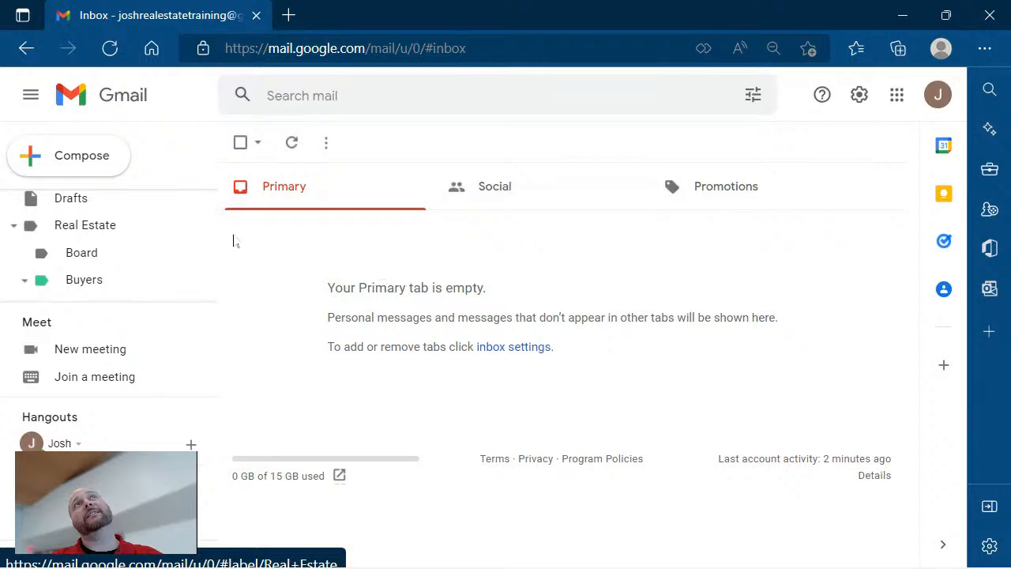
pyautogui.click(328, 142)
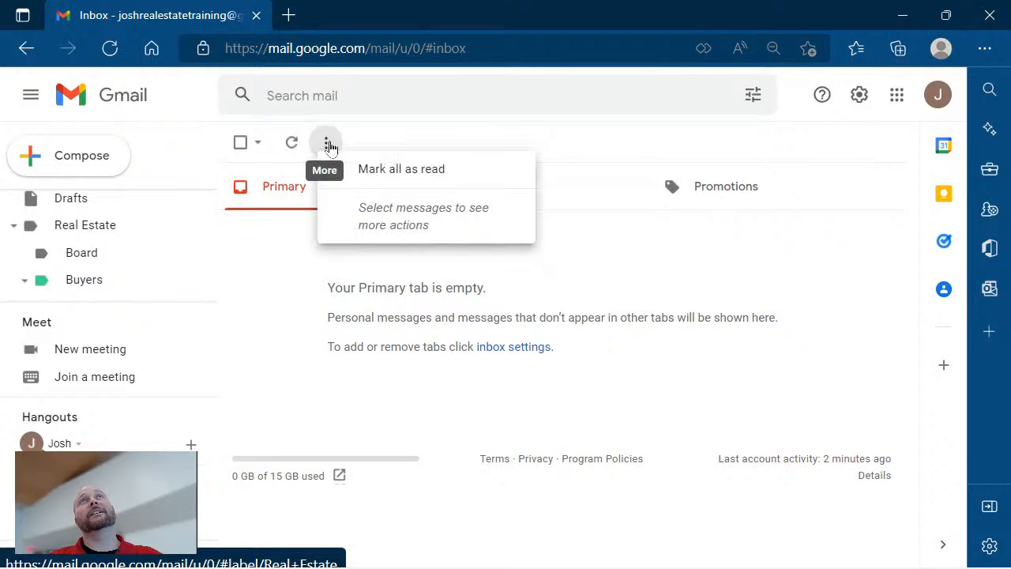
pyautogui.click(328, 144)
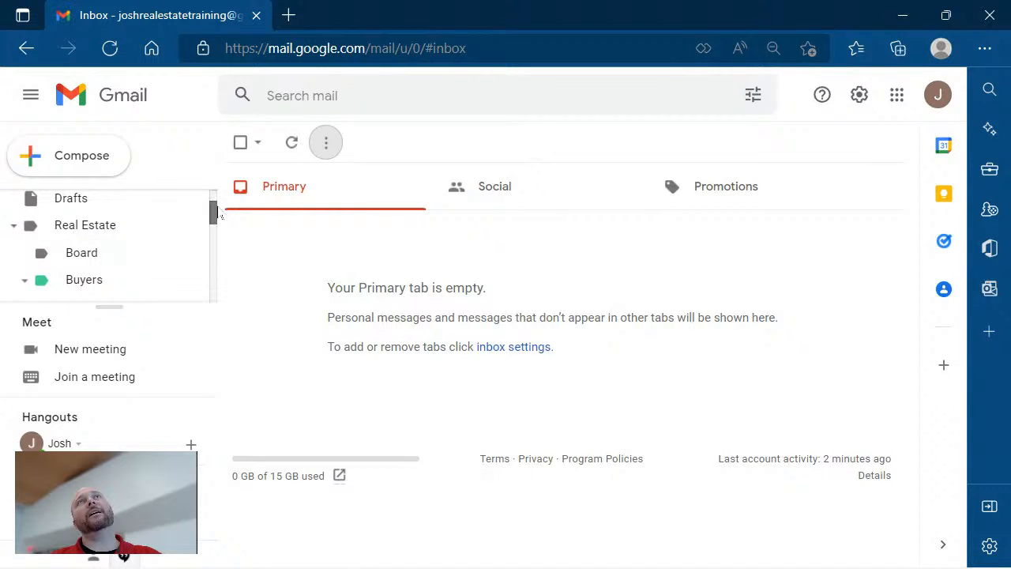
pyautogui.moveTo(220, 215); pyautogui.dragTo(218, 291)
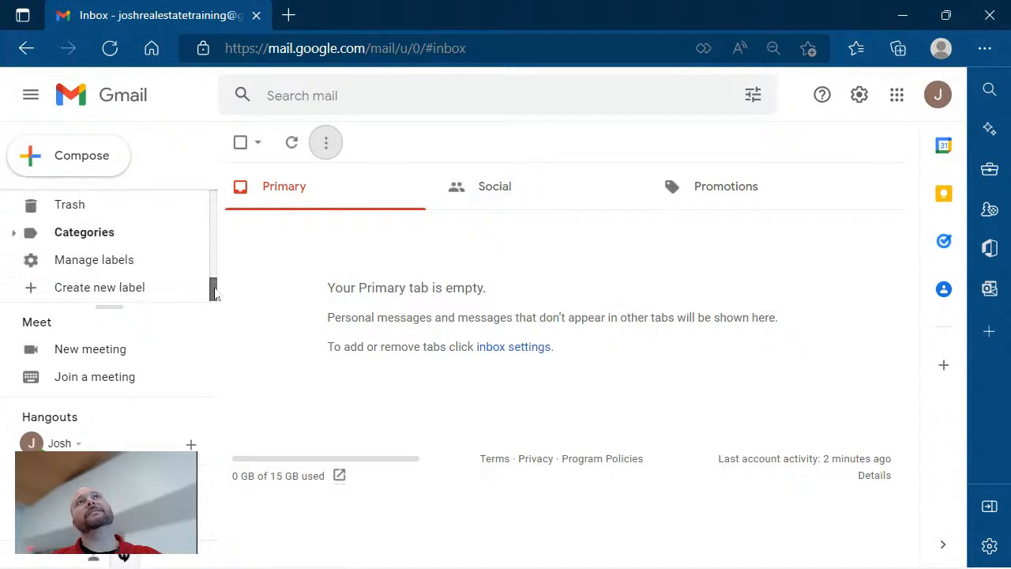
# Create a top-level label named '0. Real Estate 2' with no parent label.
pyautogui.click(110, 289)
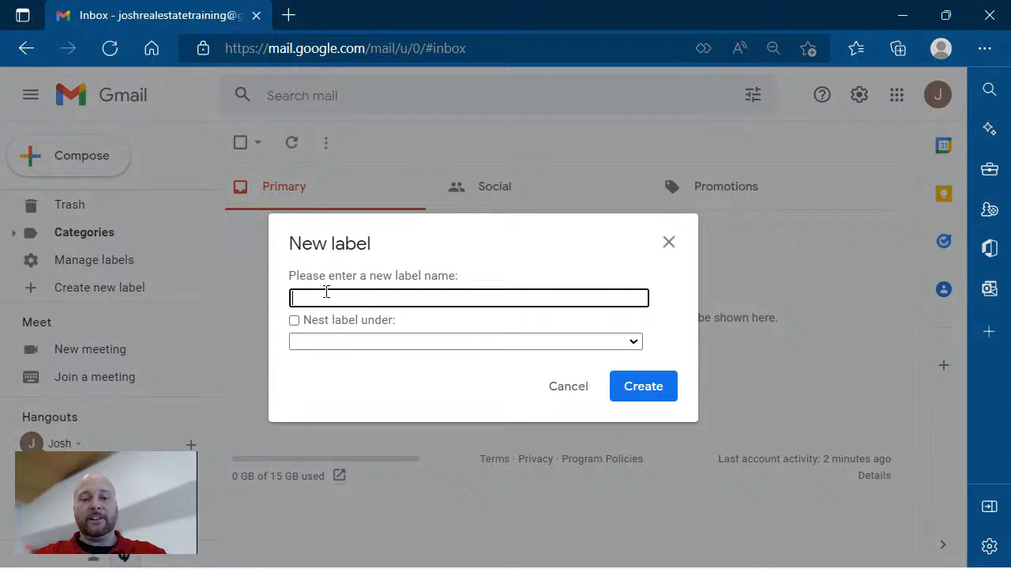
pyautogui.write('Real Estat')
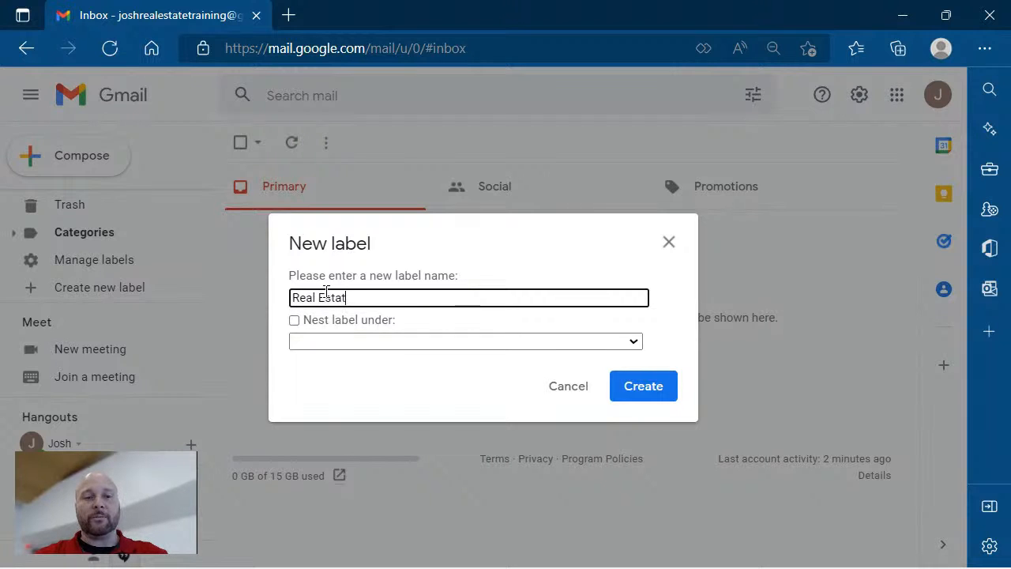
pyautogui.write('e 2')
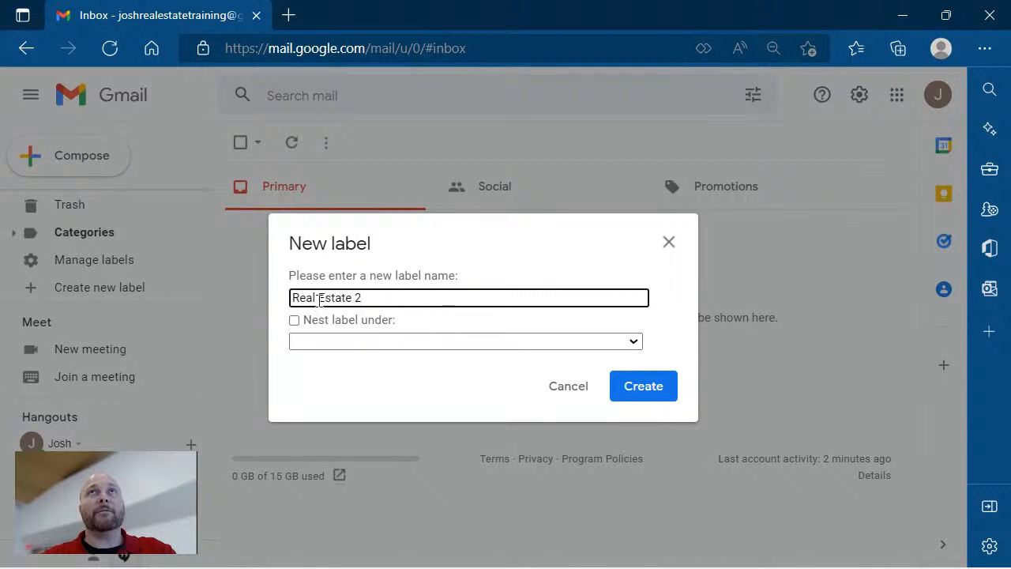
pyautogui.click(292, 298)
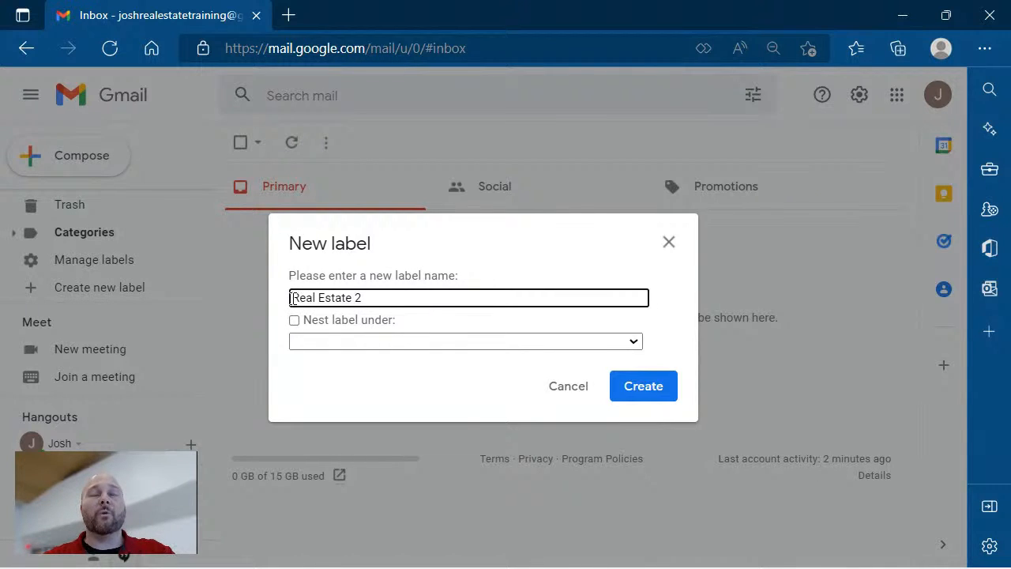
pyautogui.write('0.')
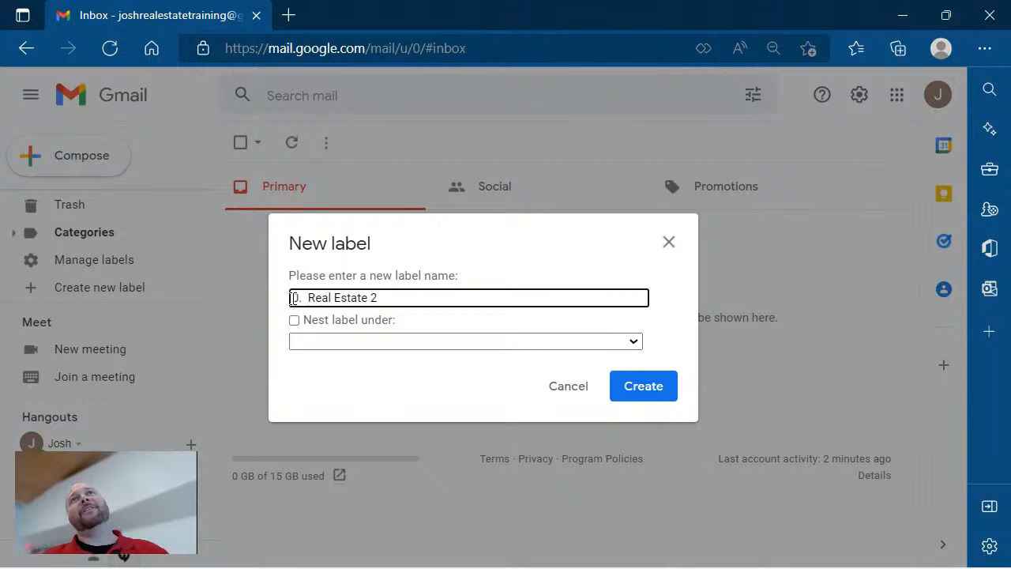
pyautogui.click(630, 389)
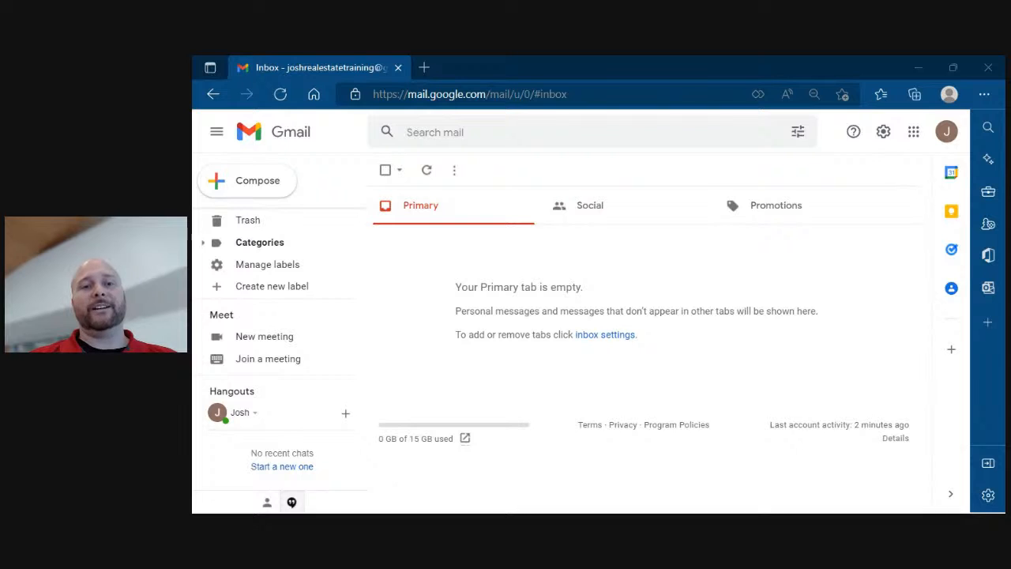
# Add a 'Buyer(s)' label nested under the parent '0. Real Estate 2'.
pyautogui.click(267, 289)
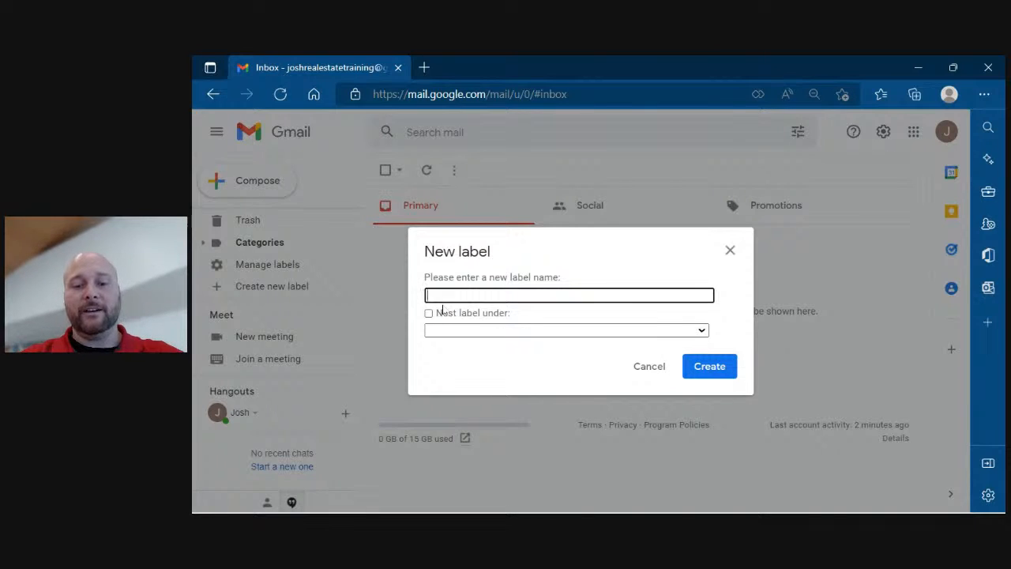
pyautogui.write('Buyer')
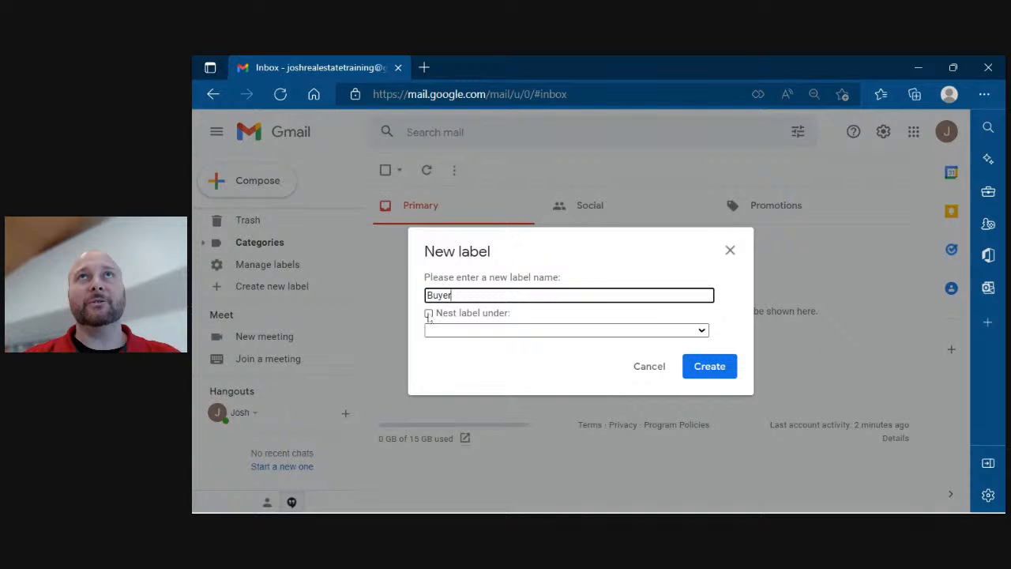
pyautogui.click(428, 313)
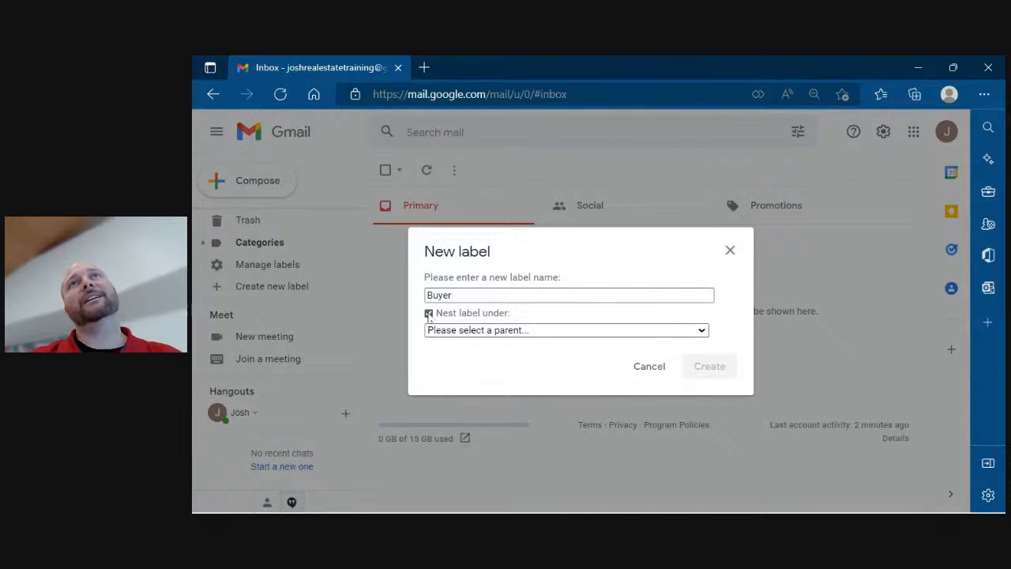
pyautogui.click(489, 331)
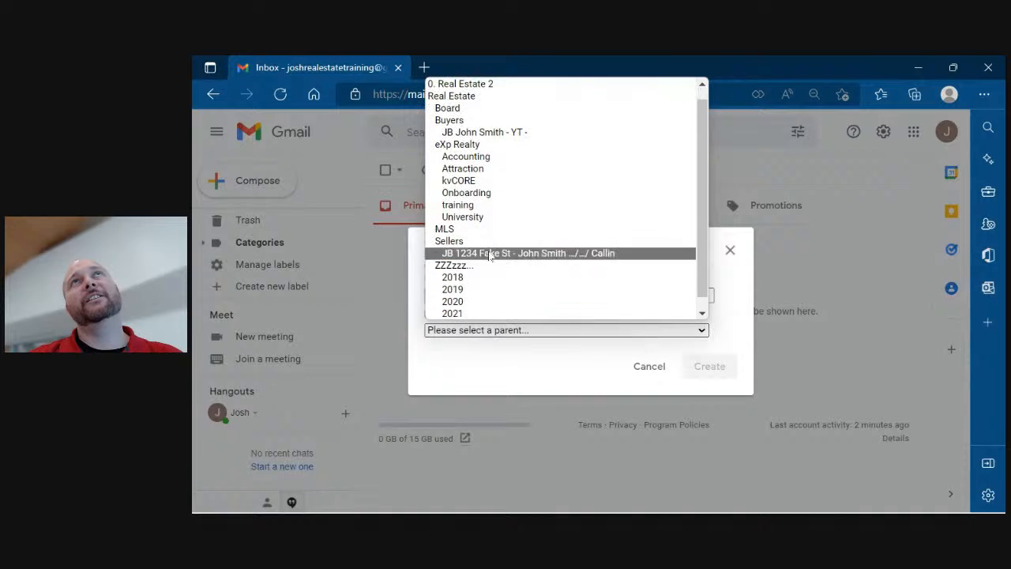
pyautogui.click(492, 84)
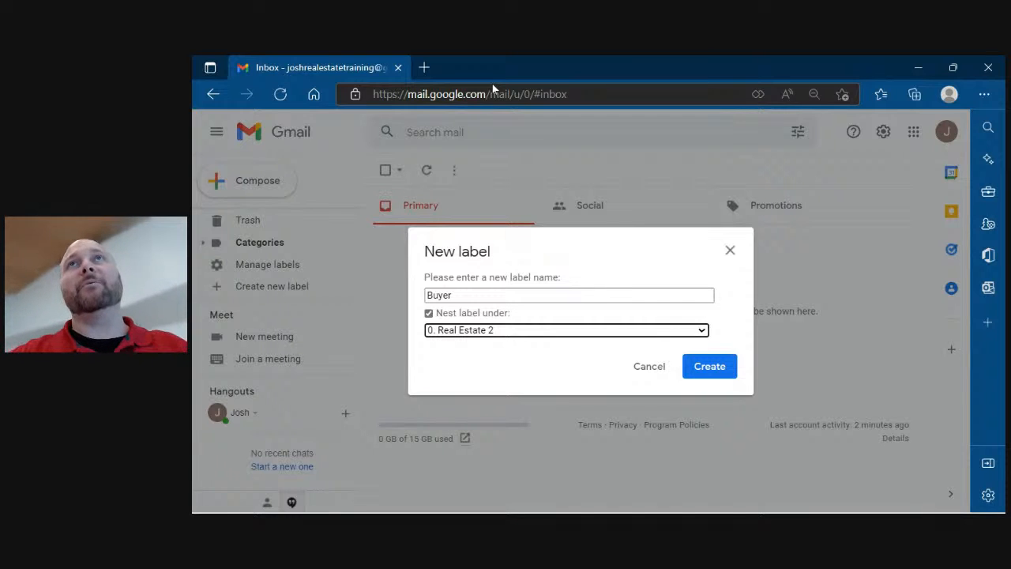
pyautogui.click(521, 292)
pyautogui.write('(')
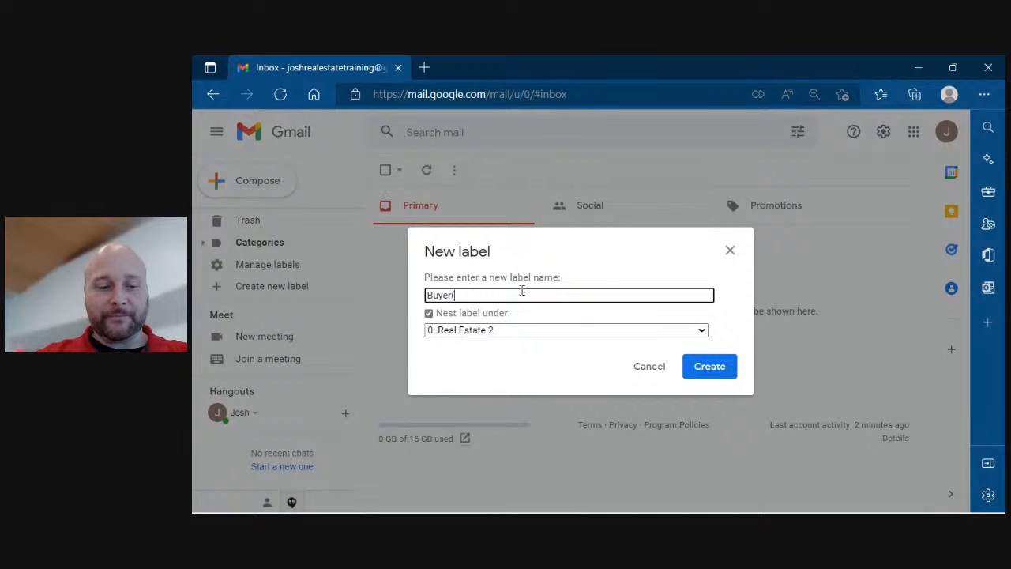
pyautogui.write('s)')
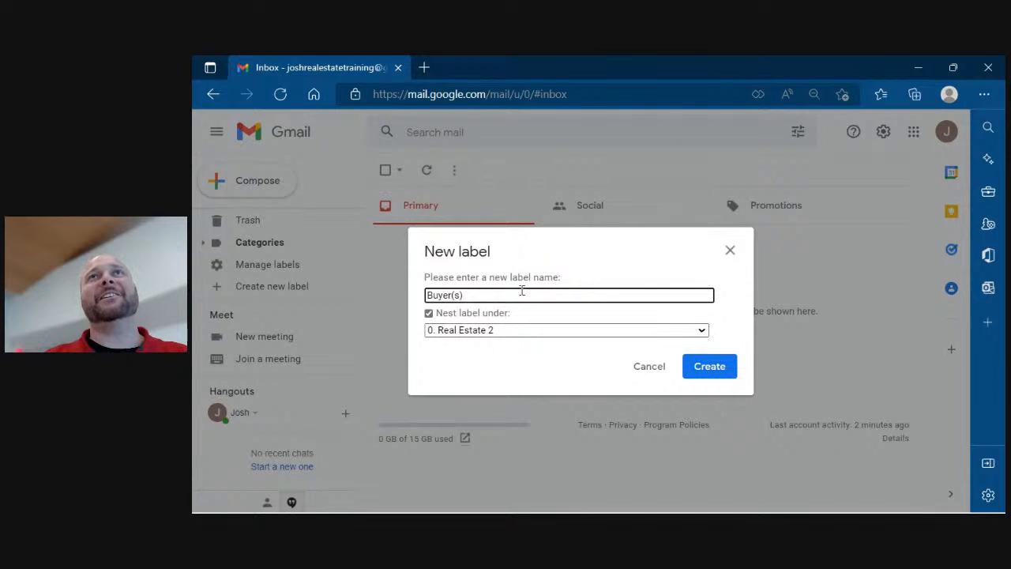
pyautogui.click(707, 367)
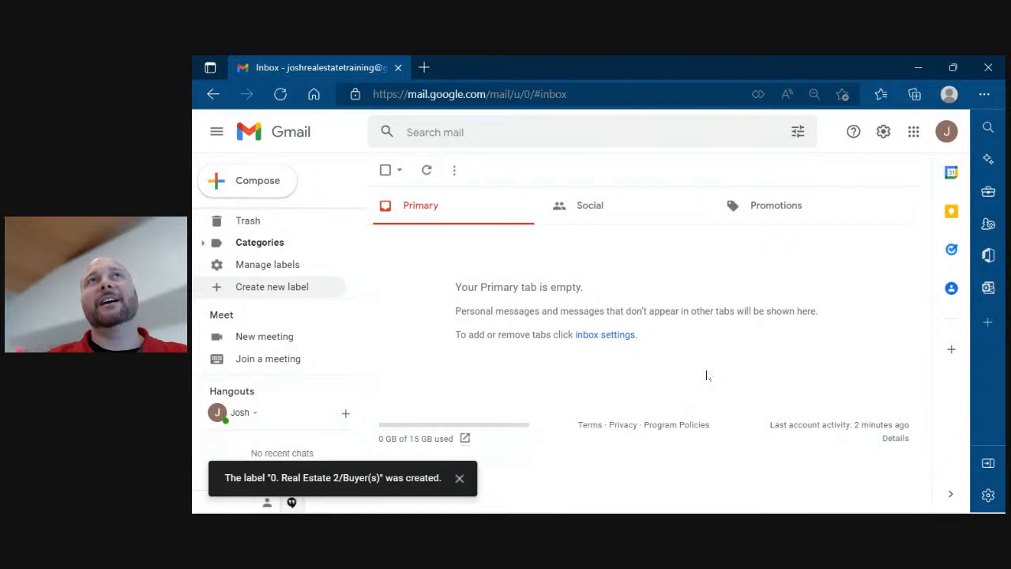
# Add a 'Seller(s)' label with '0. Real Estate 2' as its parent.
pyautogui.click(299, 292)
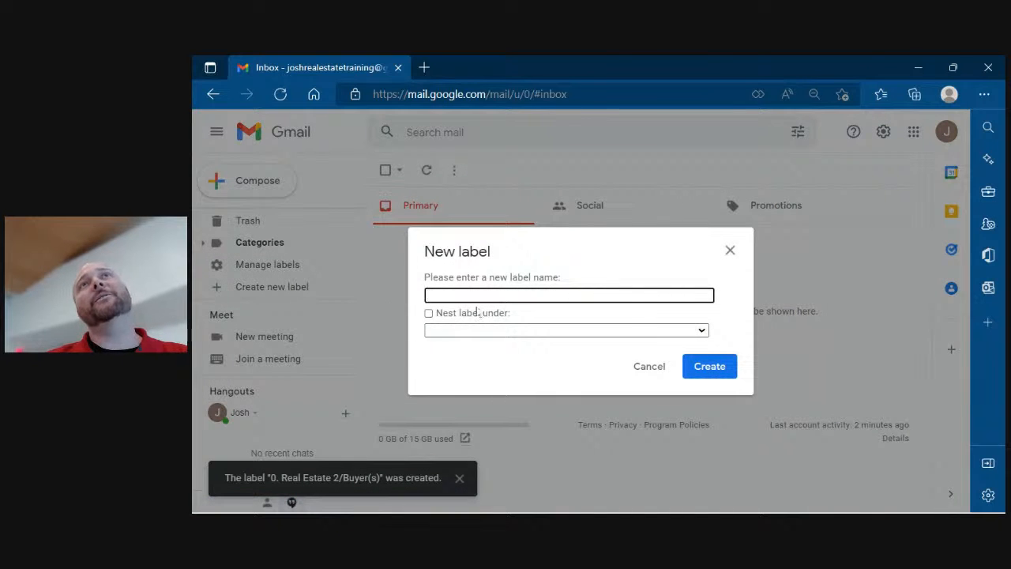
pyautogui.write('Seller')
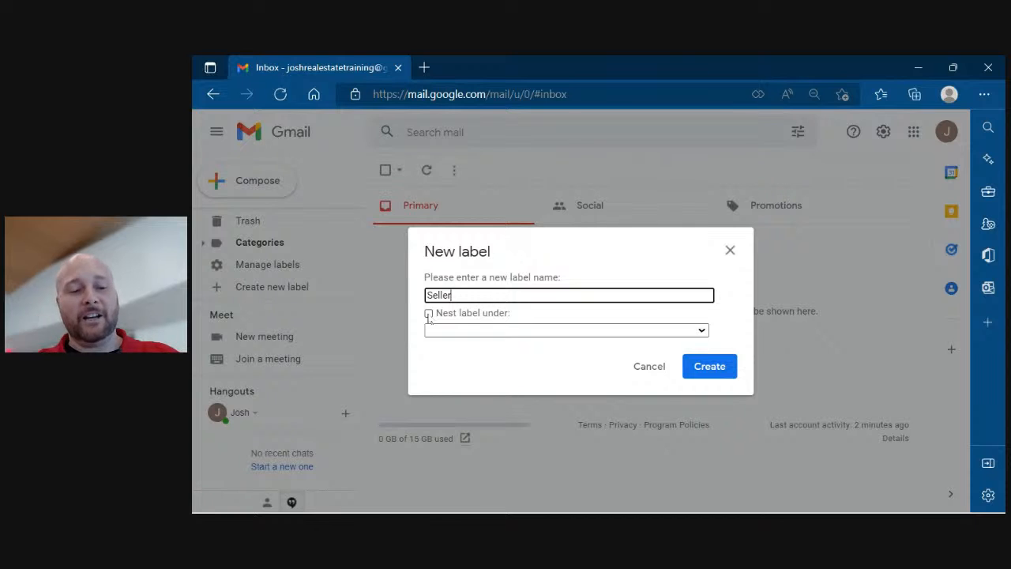
pyautogui.write('(s')
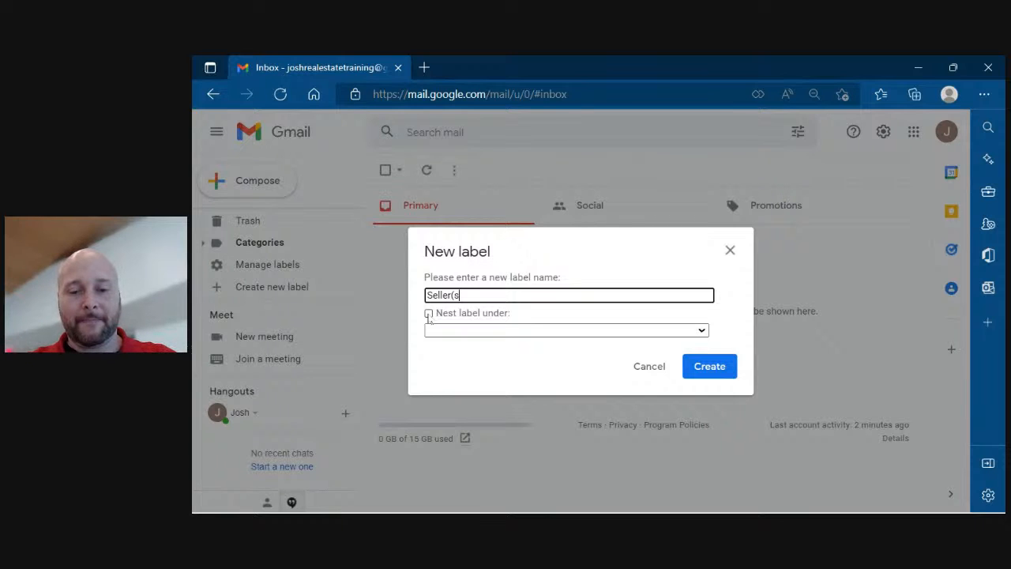
pyautogui.write(')')
pyautogui.click(428, 314)
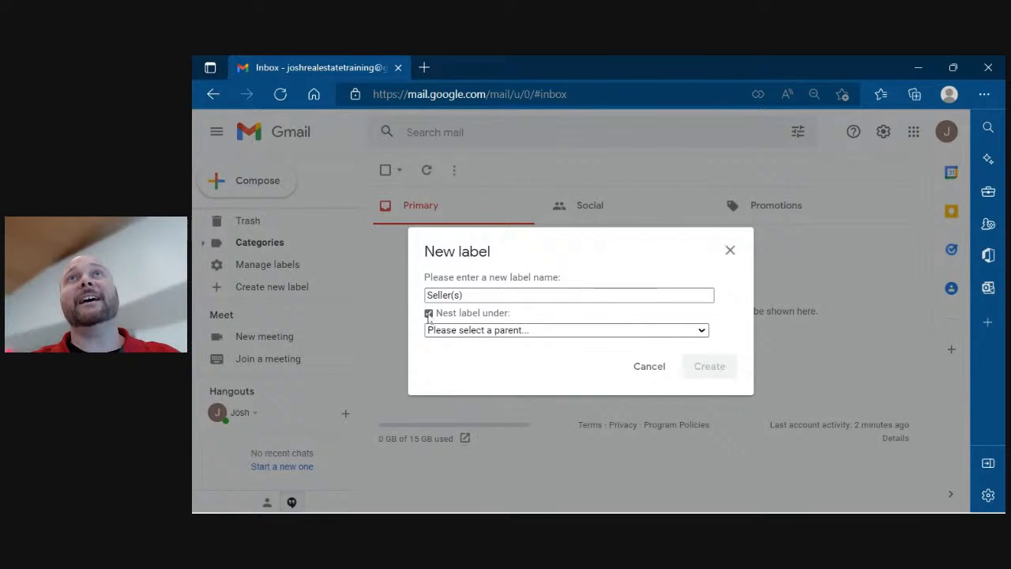
pyautogui.click(484, 330)
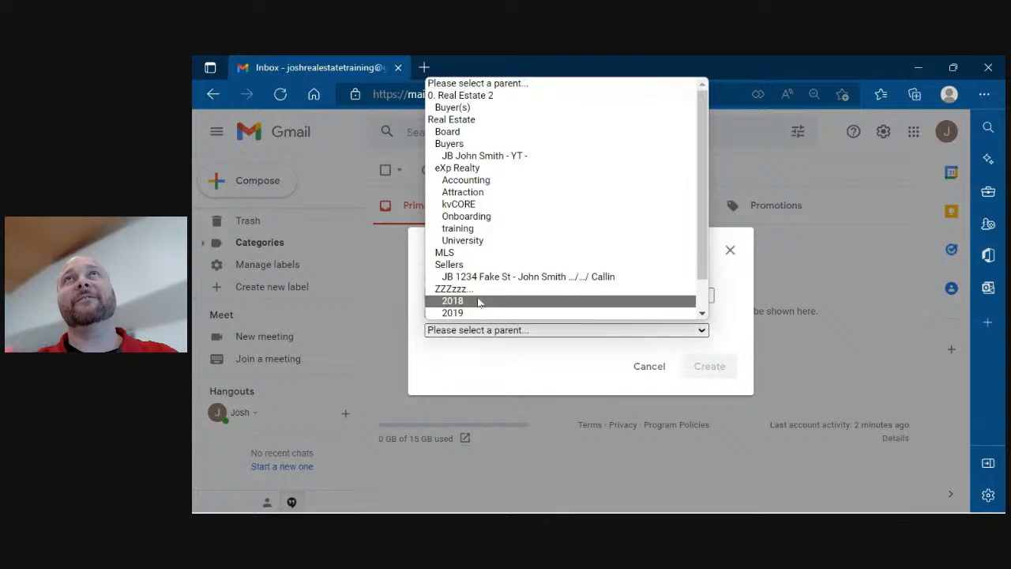
pyautogui.click(472, 95)
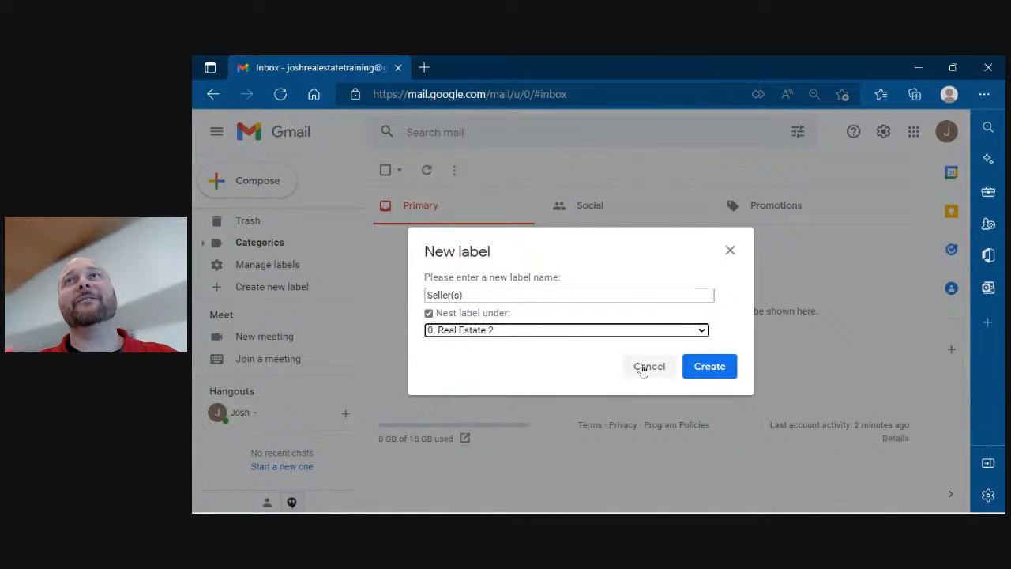
pyautogui.click(703, 371)
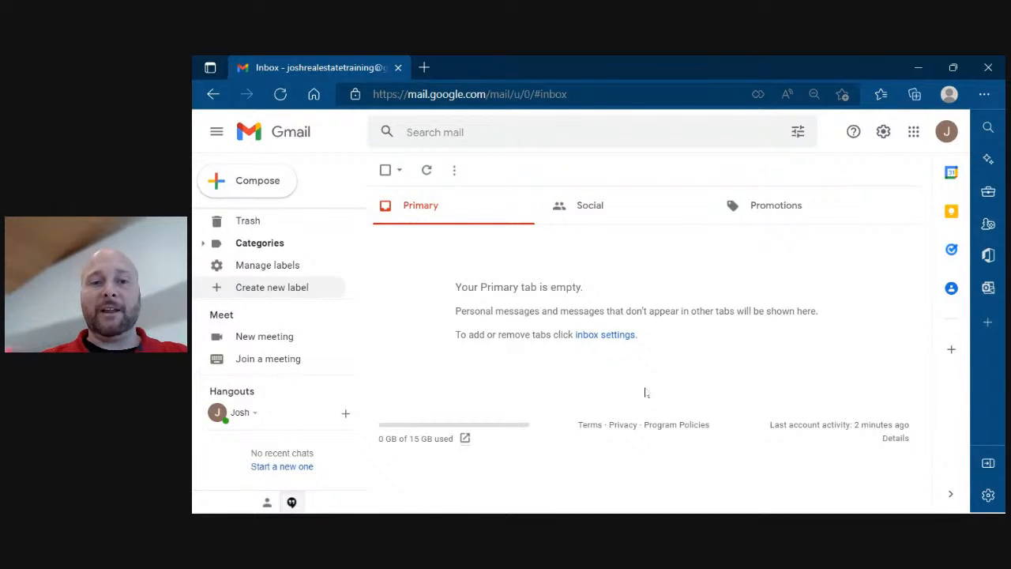
# Add an 'MLS Board' label with '0. Real Estate 2' as its parent.
pyautogui.click(298, 288)
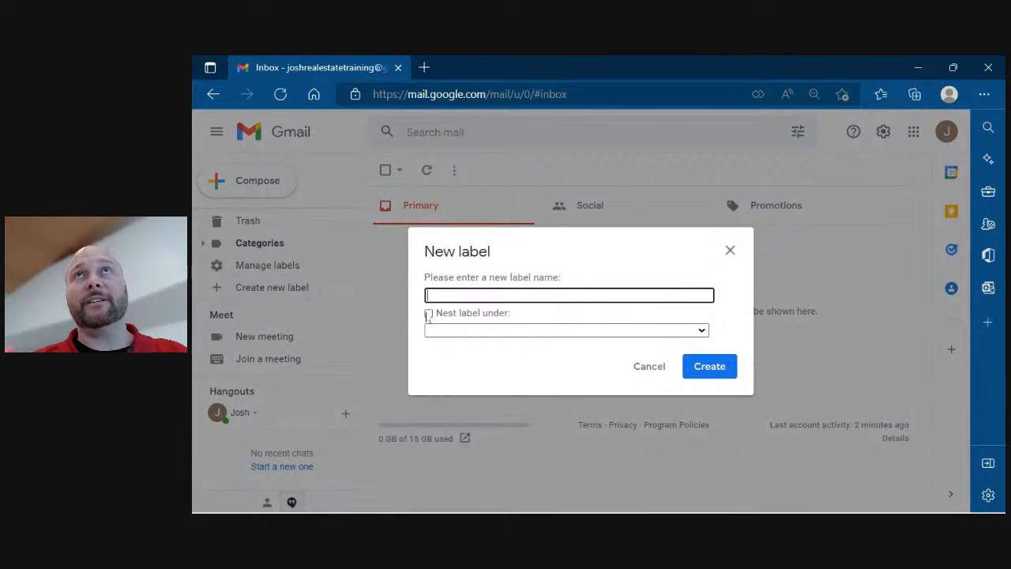
pyautogui.write('MLS')
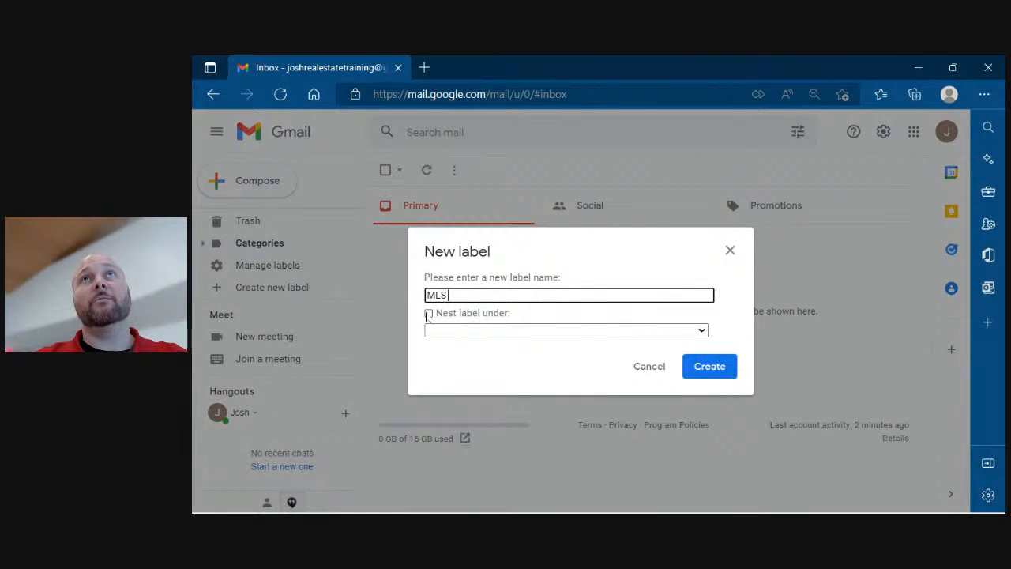
pyautogui.write(' Board')
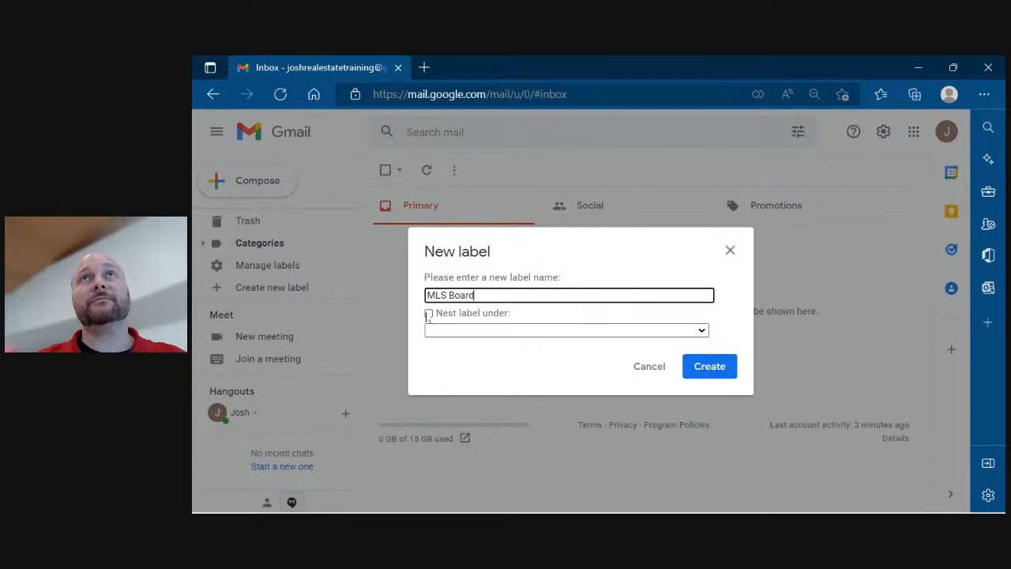
pyautogui.click(428, 314)
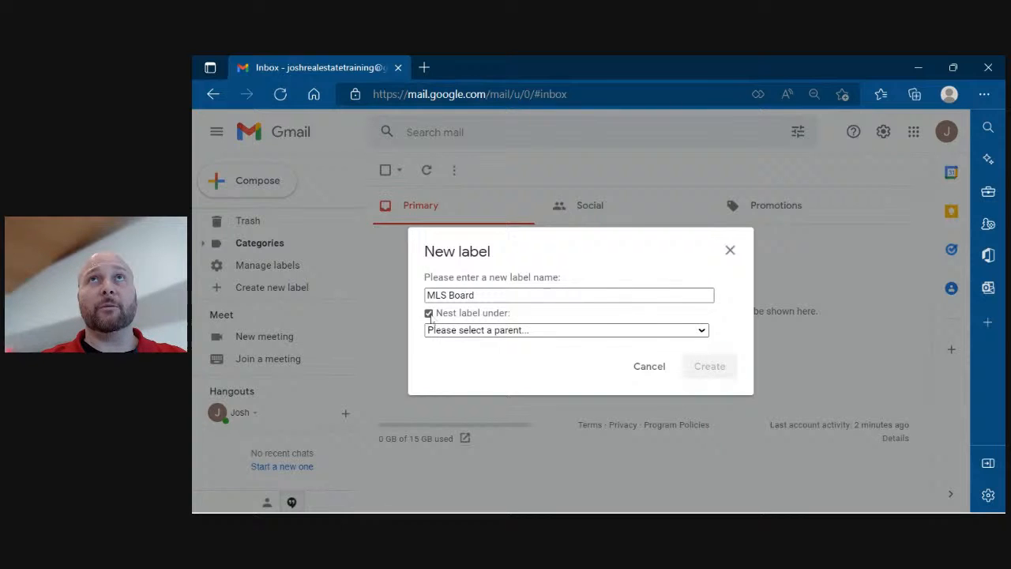
pyautogui.click(472, 332)
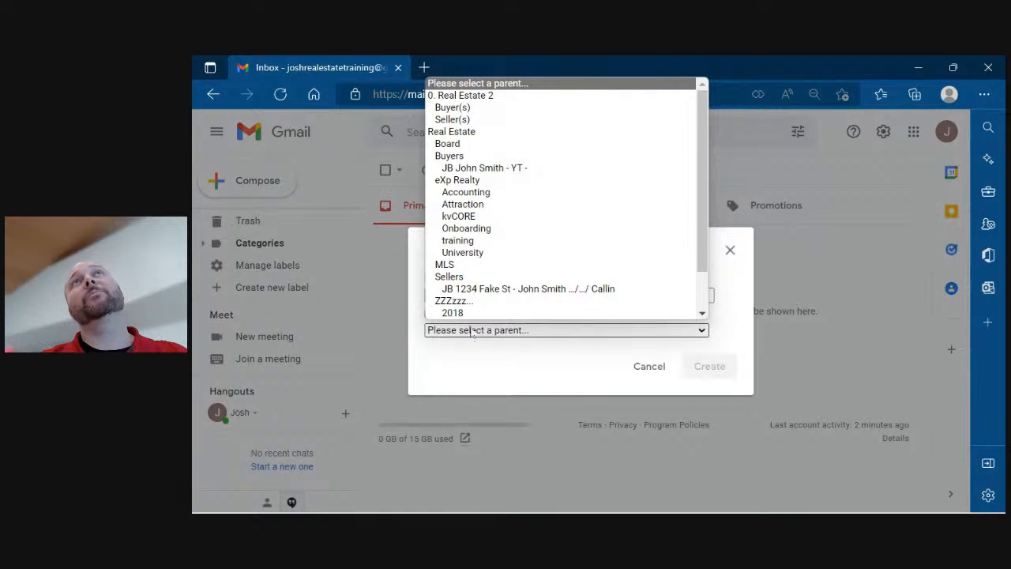
pyautogui.click(454, 95)
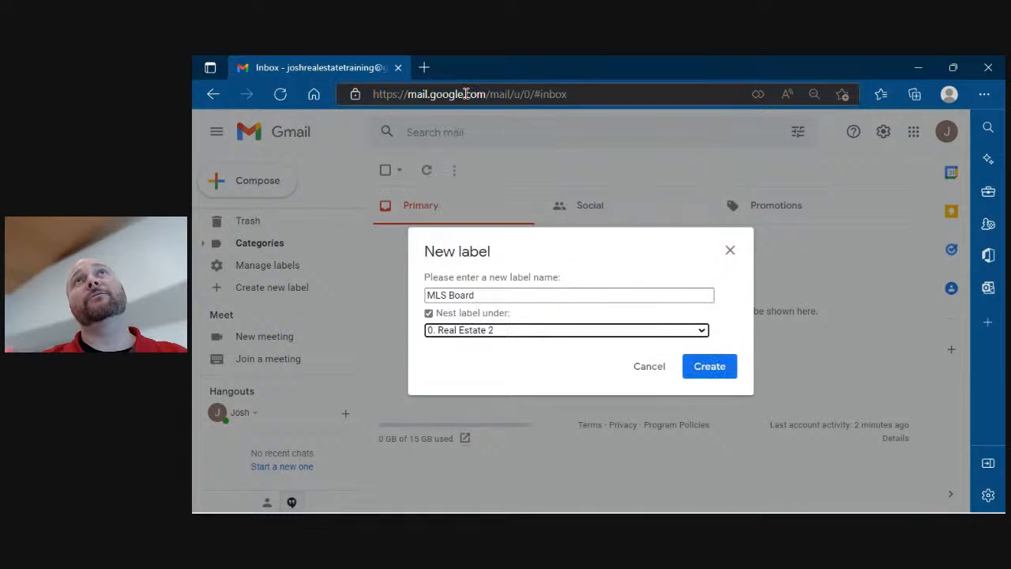
pyautogui.click(705, 366)
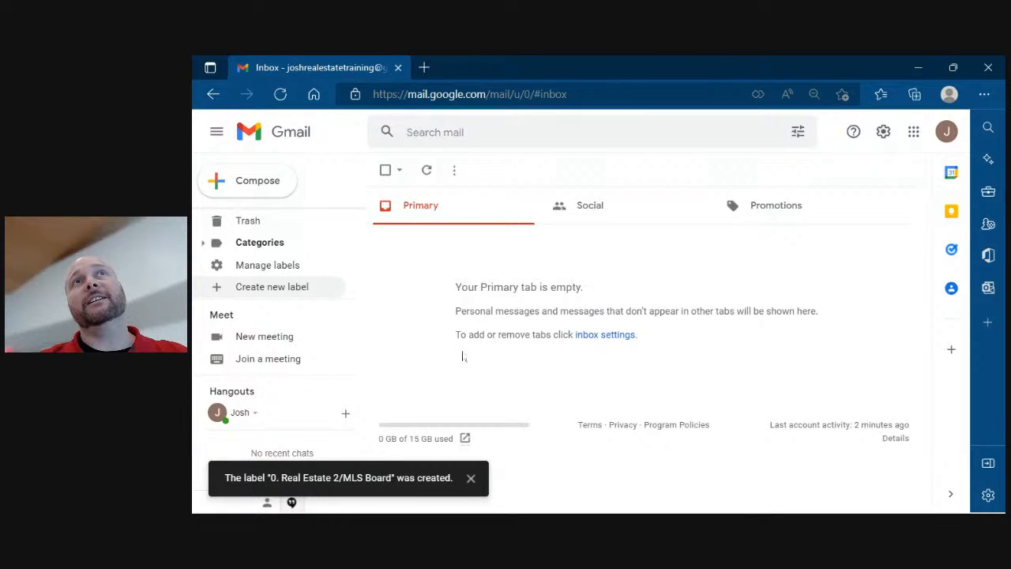
# Add an 'Office Name' label with '0. Real Estate 2' as its parent.
pyautogui.click(289, 287)
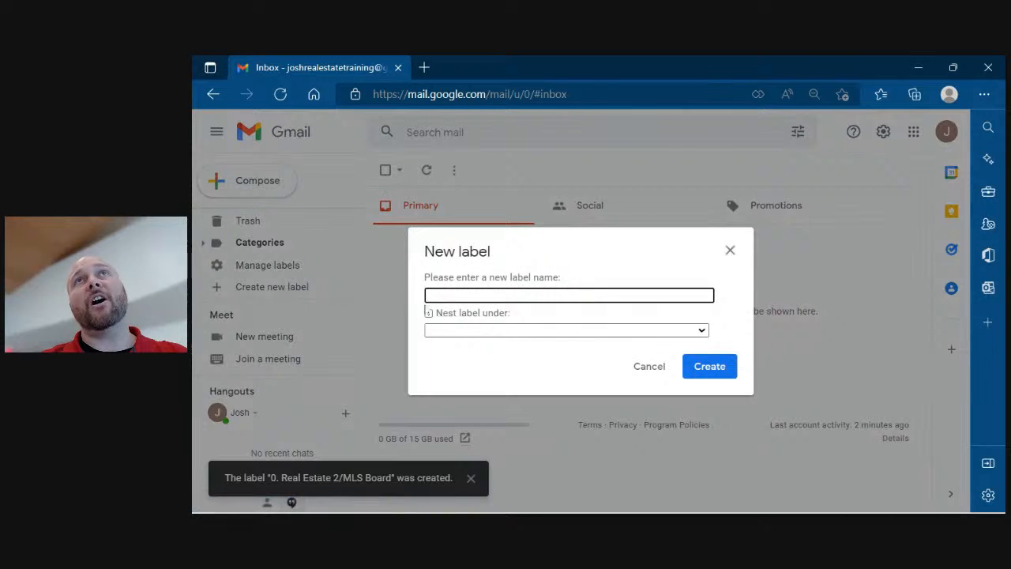
pyautogui.write('Office')
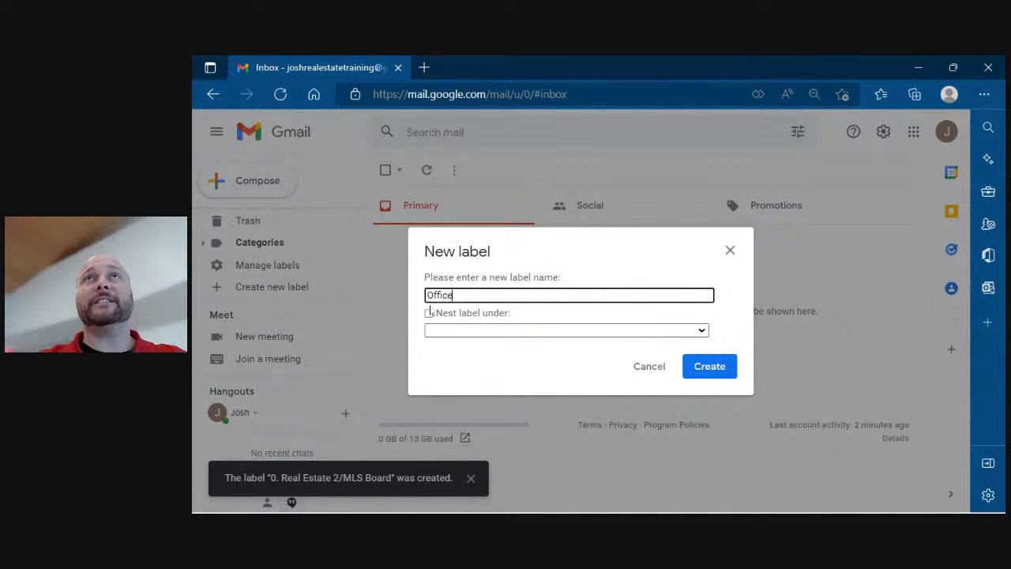
pyautogui.write(' Name')
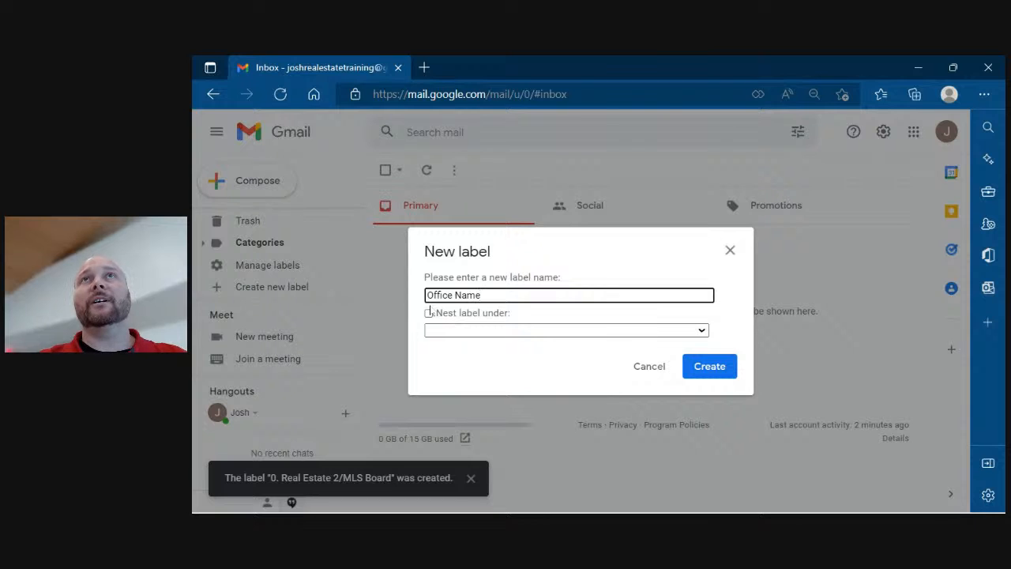
pyautogui.click(429, 313)
pyautogui.click(490, 330)
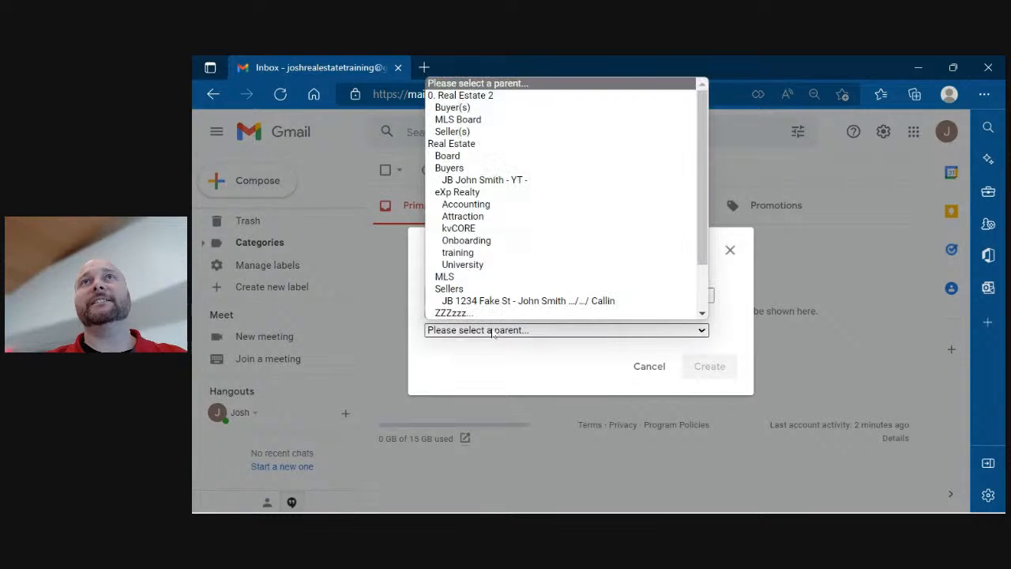
pyautogui.click(474, 99)
pyautogui.click(703, 365)
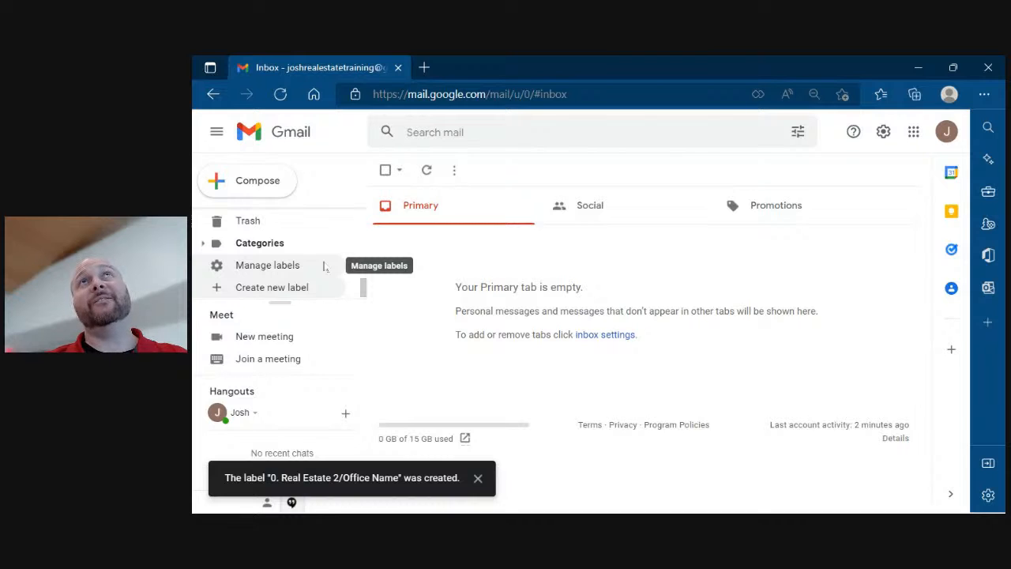
# Add a 'ZZZzzz...' label with '0. Real Estate 2' as its parent.
pyautogui.click(287, 289)
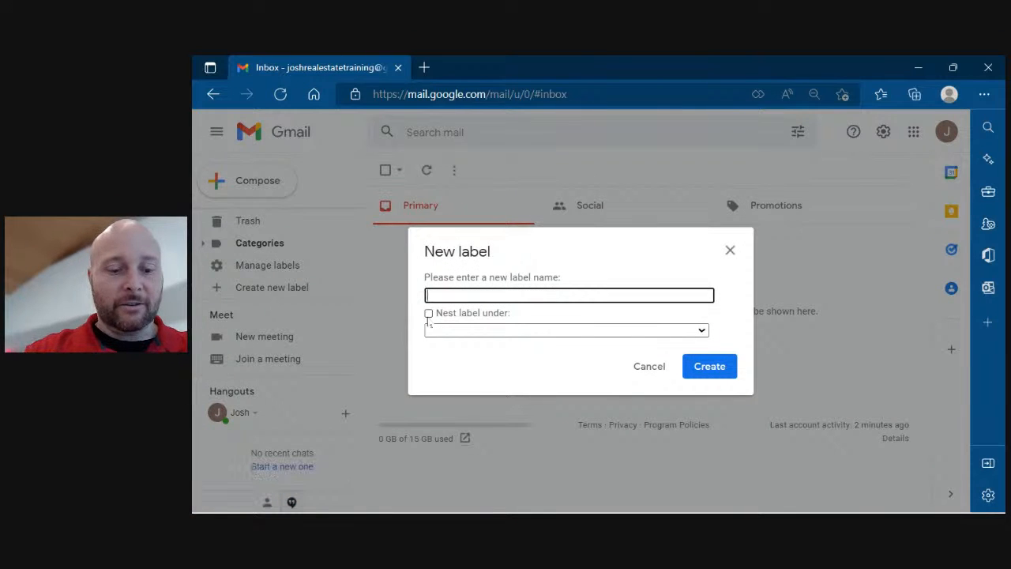
pyautogui.write('ZZZ')
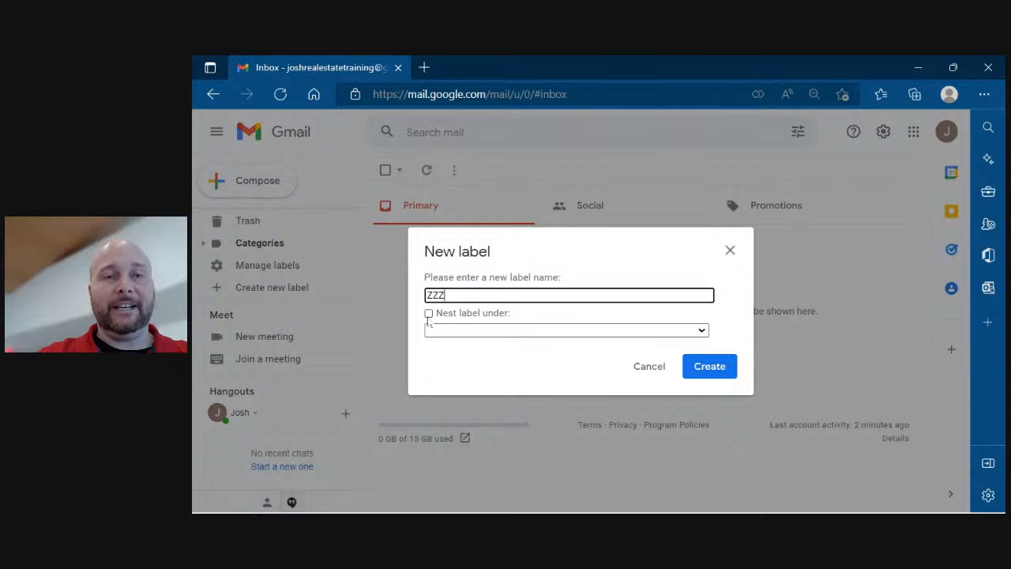
pyautogui.write('zzz...')
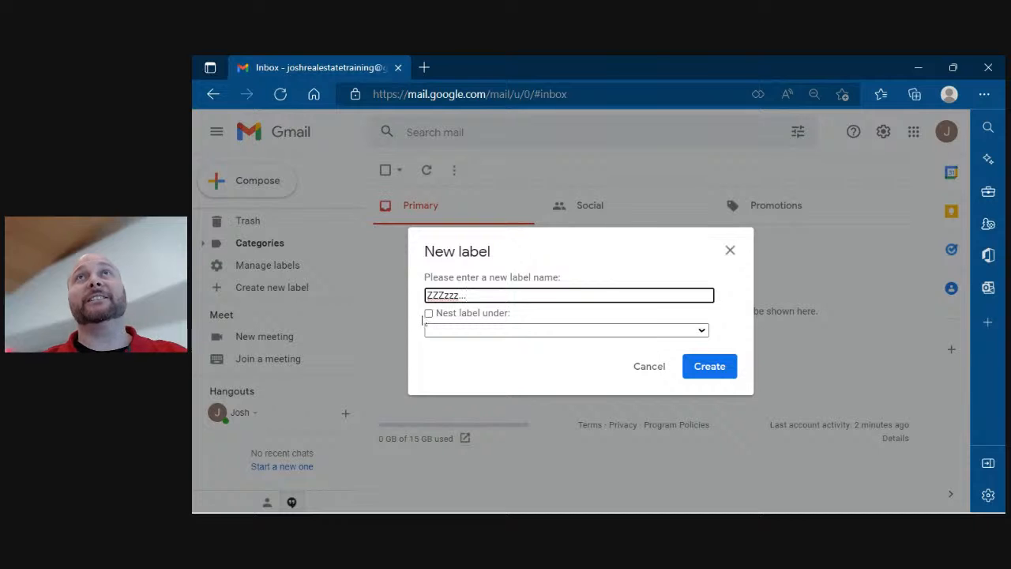
pyautogui.click(429, 314)
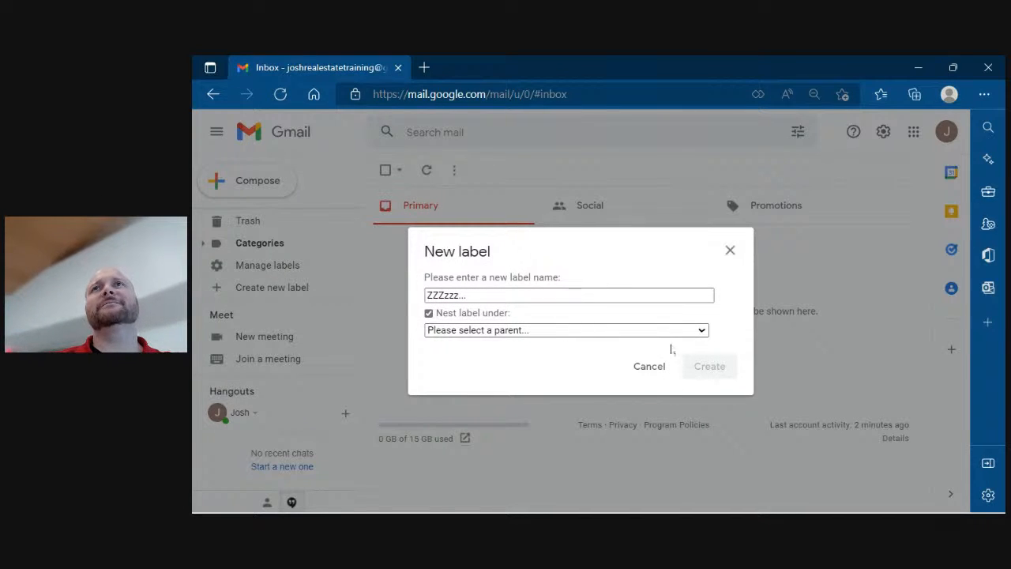
pyautogui.click(587, 330)
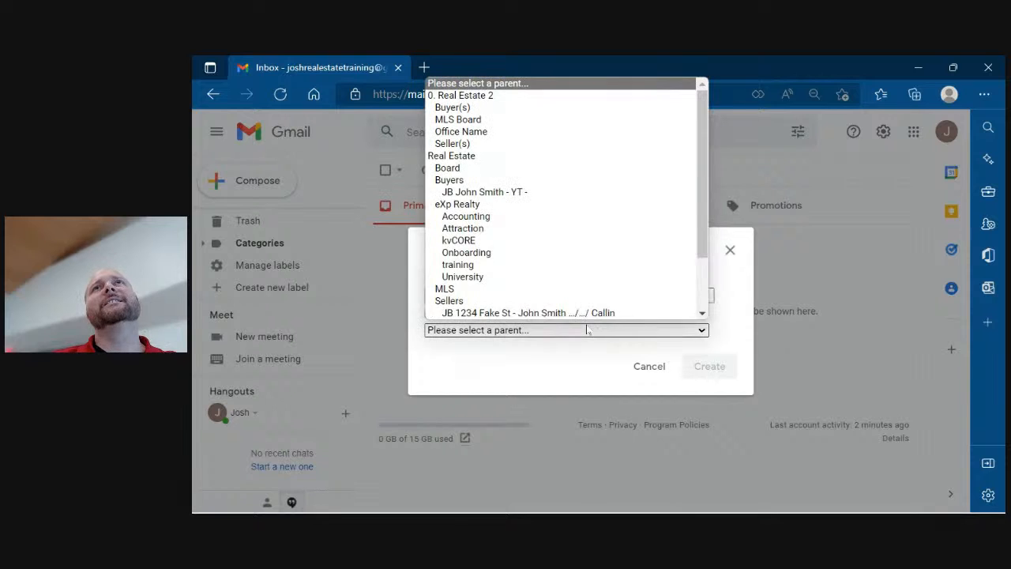
pyautogui.click(508, 95)
pyautogui.click(708, 367)
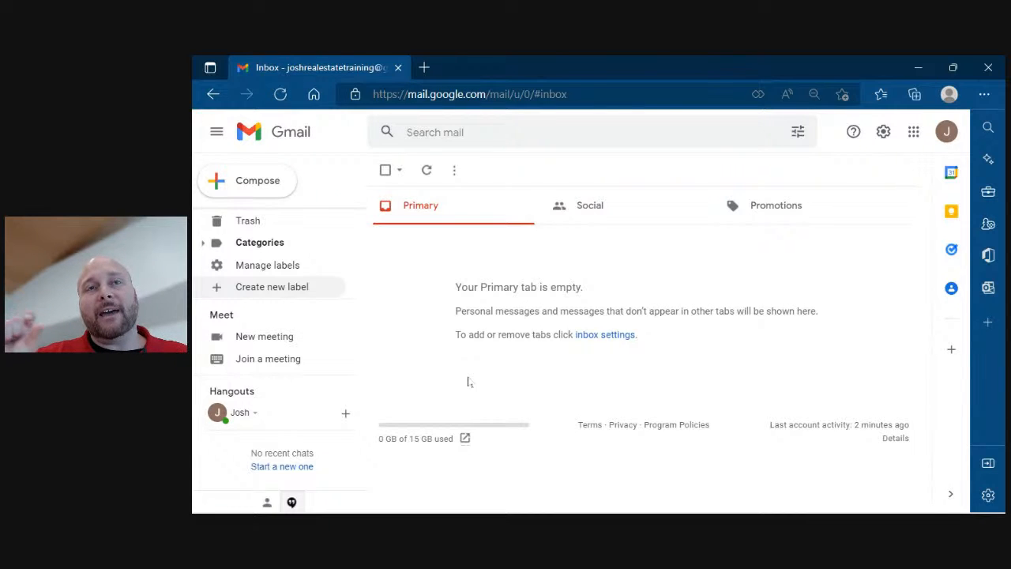
# Create a 'JD - … - YT -' label with both buyers' names, nested under Buyer(s).
pyautogui.click(291, 288)
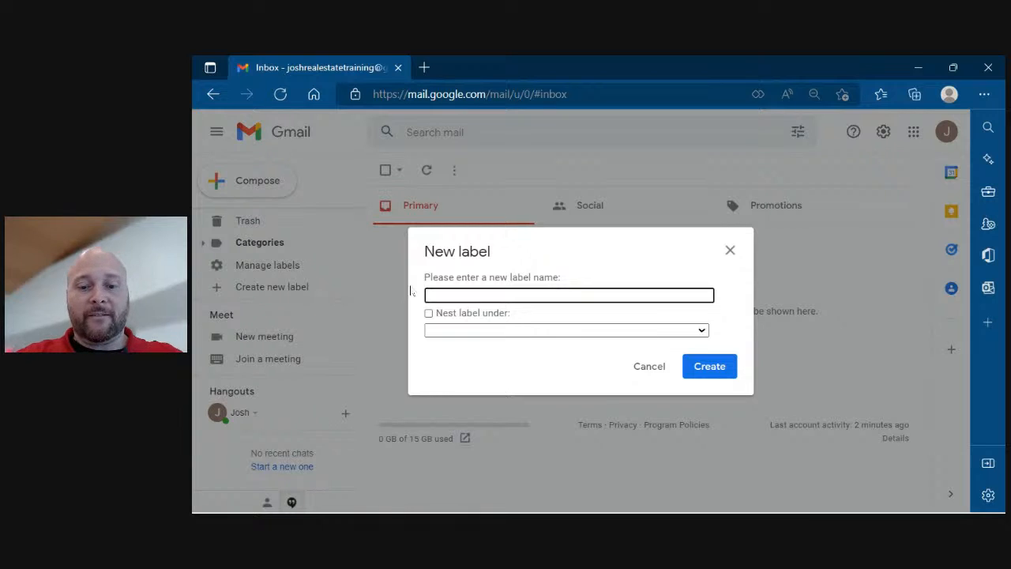
pyautogui.write('JD')
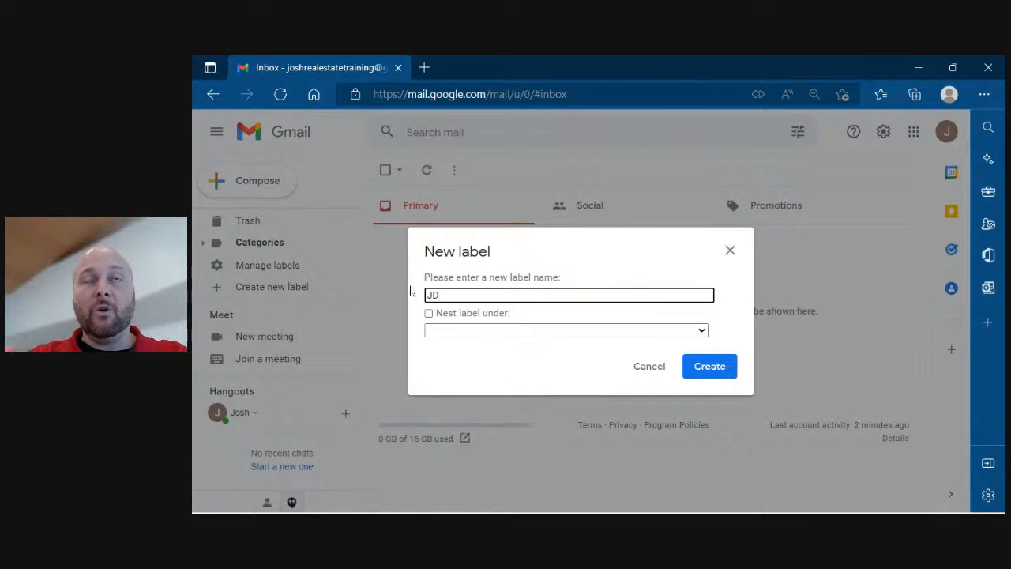
pyautogui.write(' -')
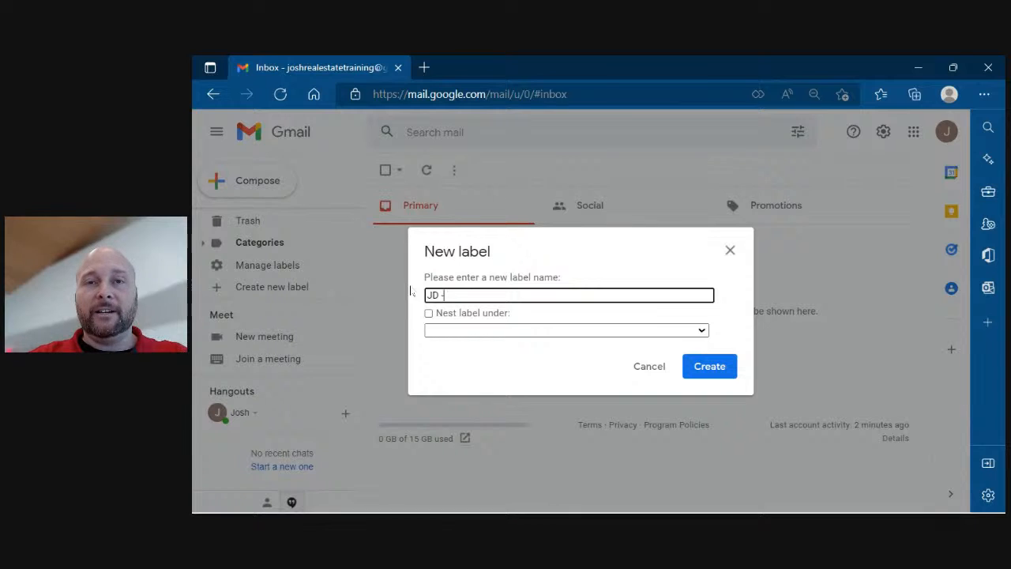
pyautogui.write(' Joh')
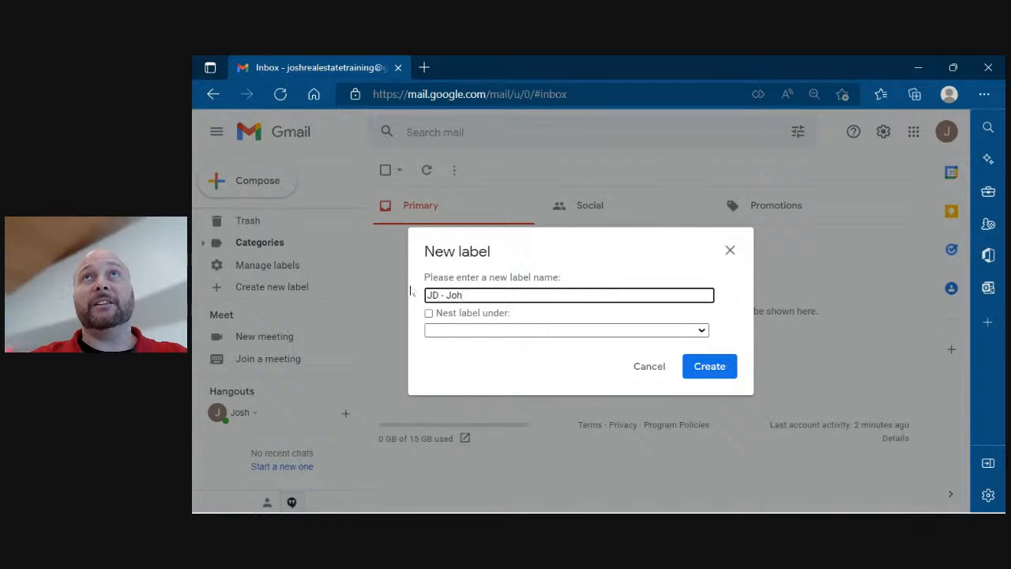
pyautogui.write('n Smith')
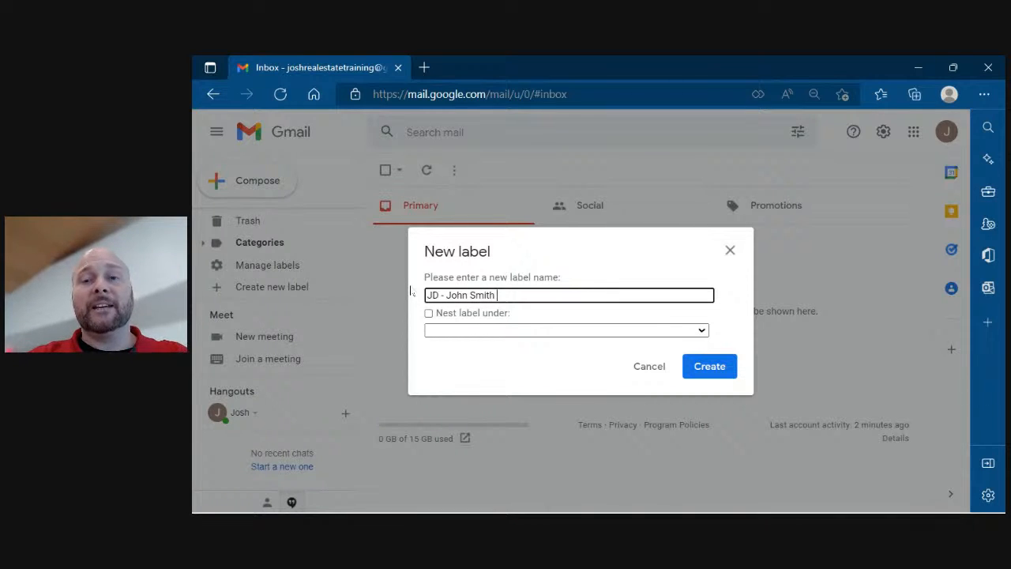
pyautogui.write(' - ')
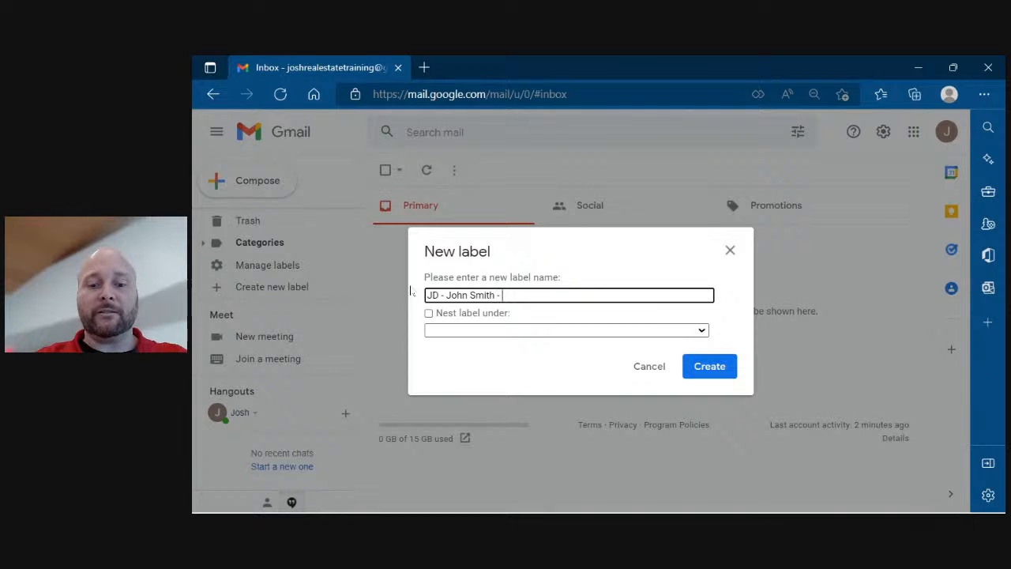
pyautogui.write('YT')
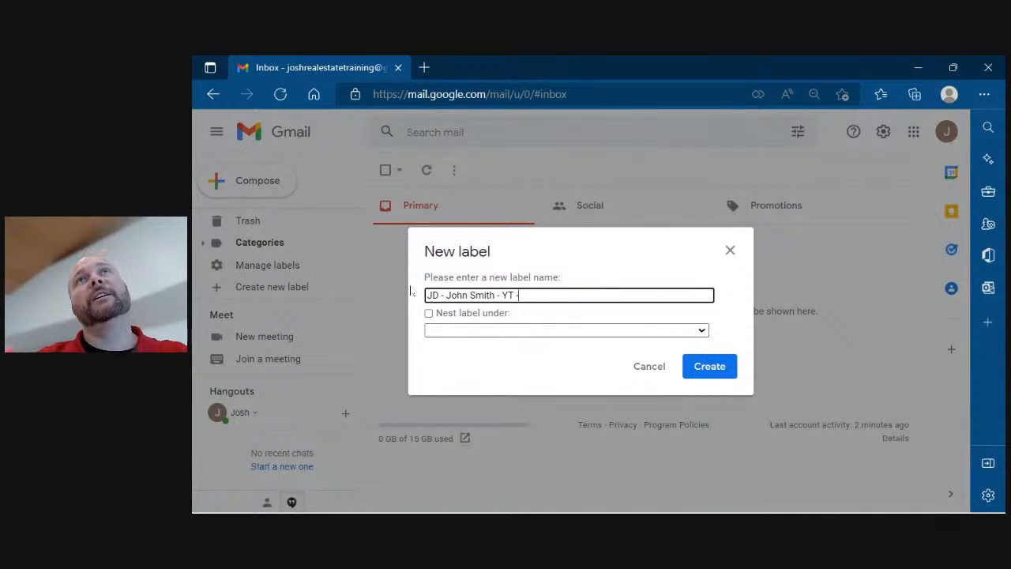
pyautogui.write(' -')
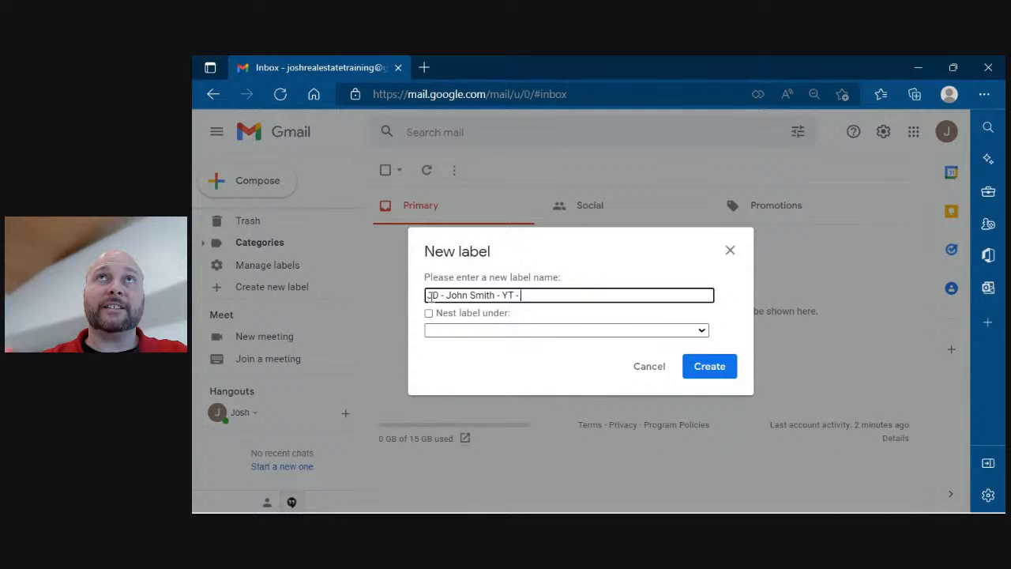
pyautogui.click(428, 295)
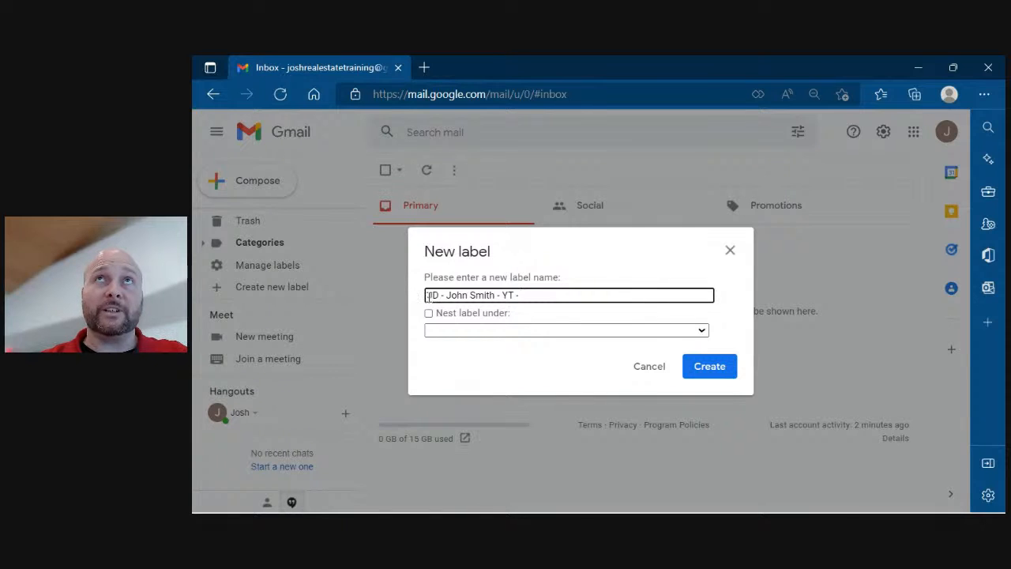
pyautogui.click(471, 297)
pyautogui.write('& Jane')
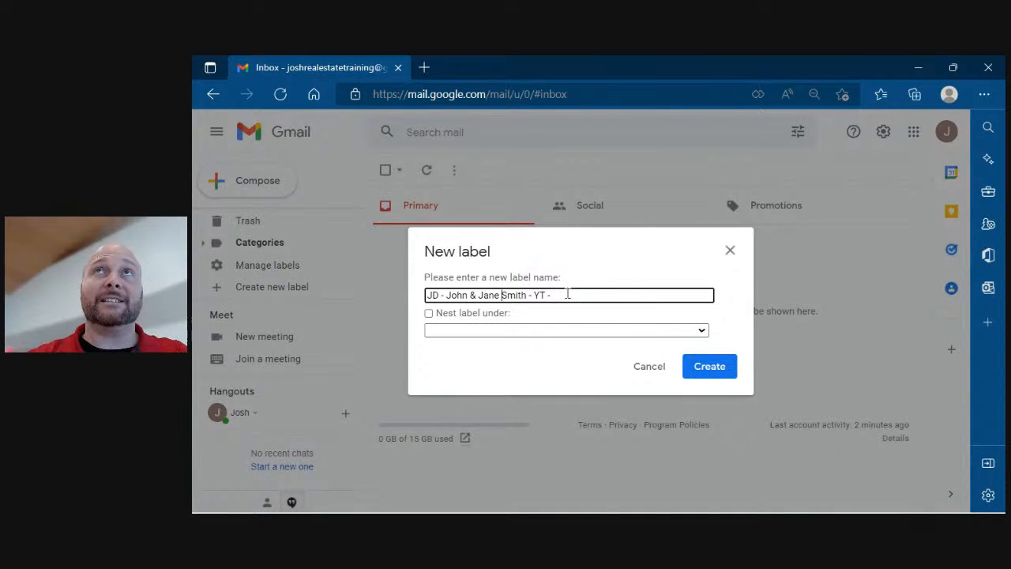
pyautogui.click(429, 313)
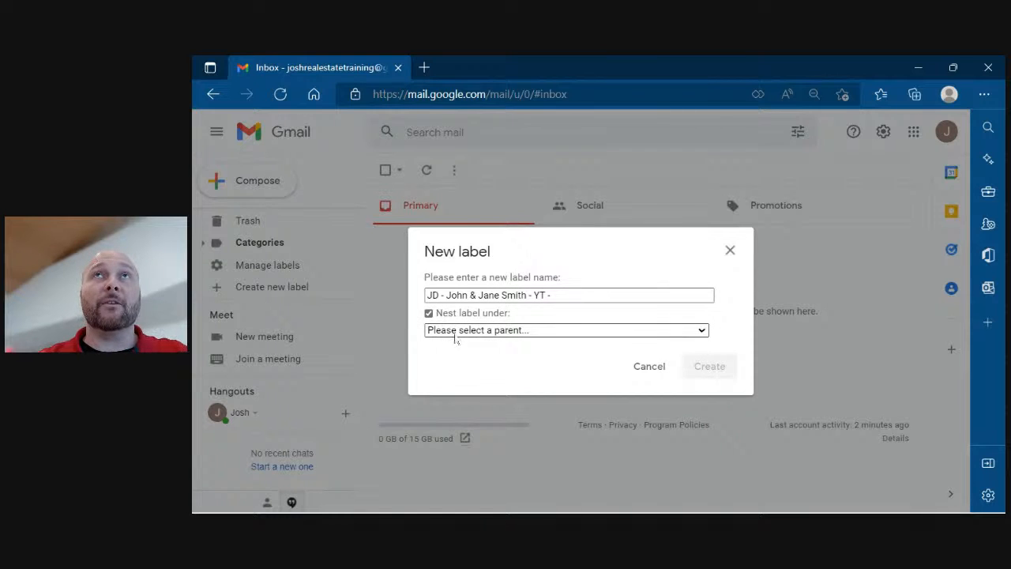
pyautogui.click(455, 335)
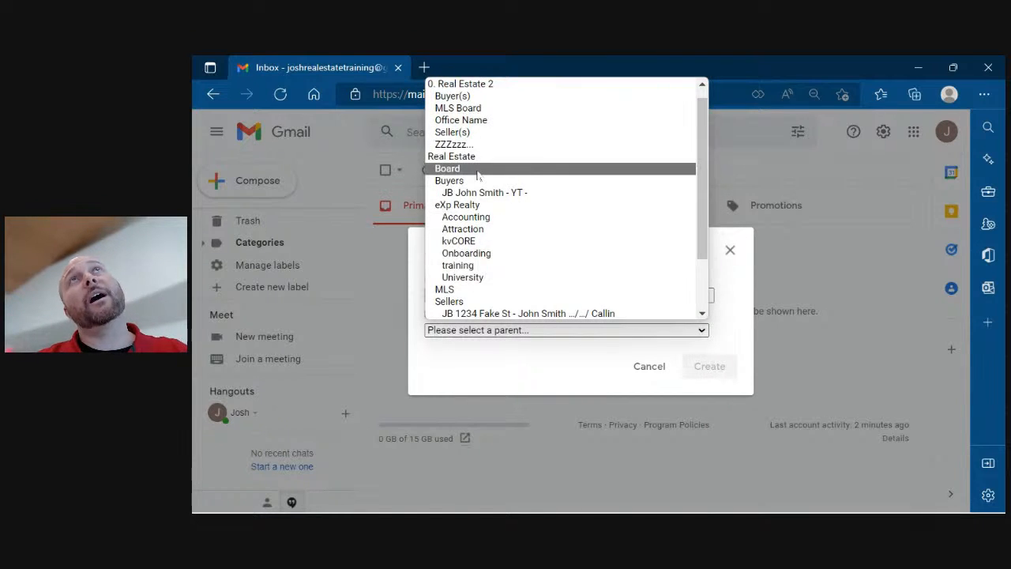
pyautogui.click(474, 97)
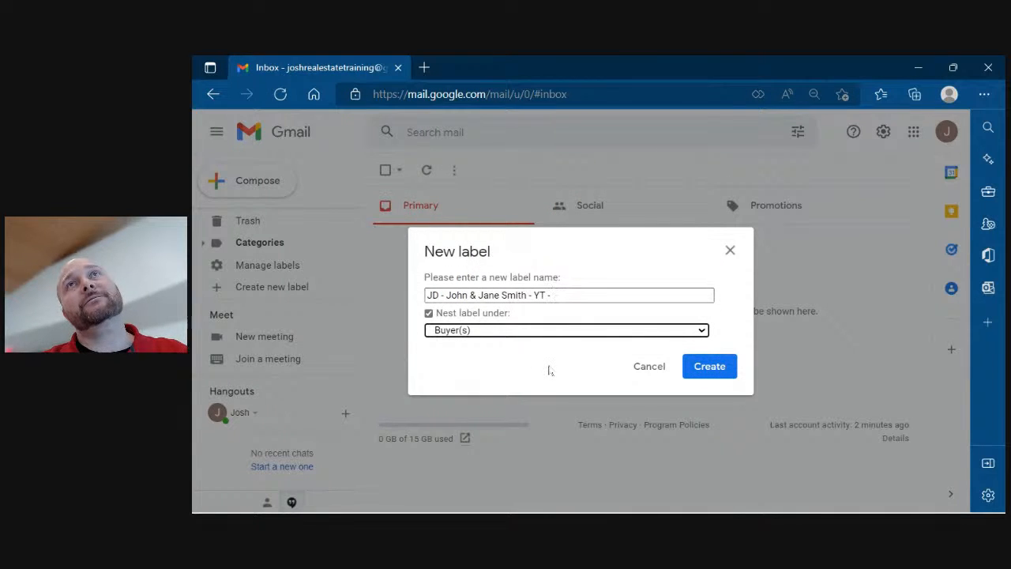
pyautogui.click(709, 368)
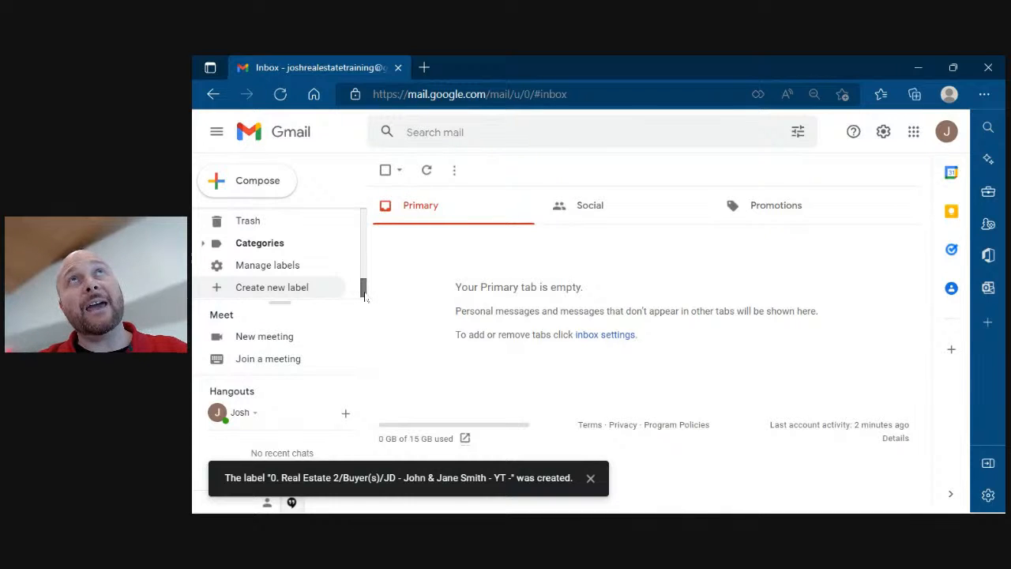
# Open the new JD buyers' client label listed under Buyer(s) in the sidebar.
pyautogui.moveTo(364, 292); pyautogui.dragTo(361, 239)
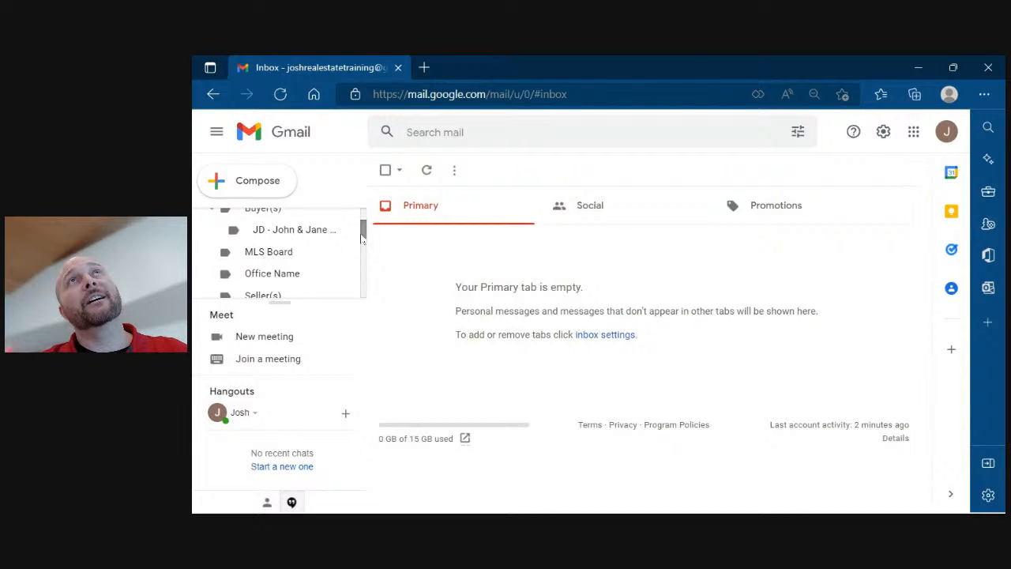
pyautogui.click(290, 238)
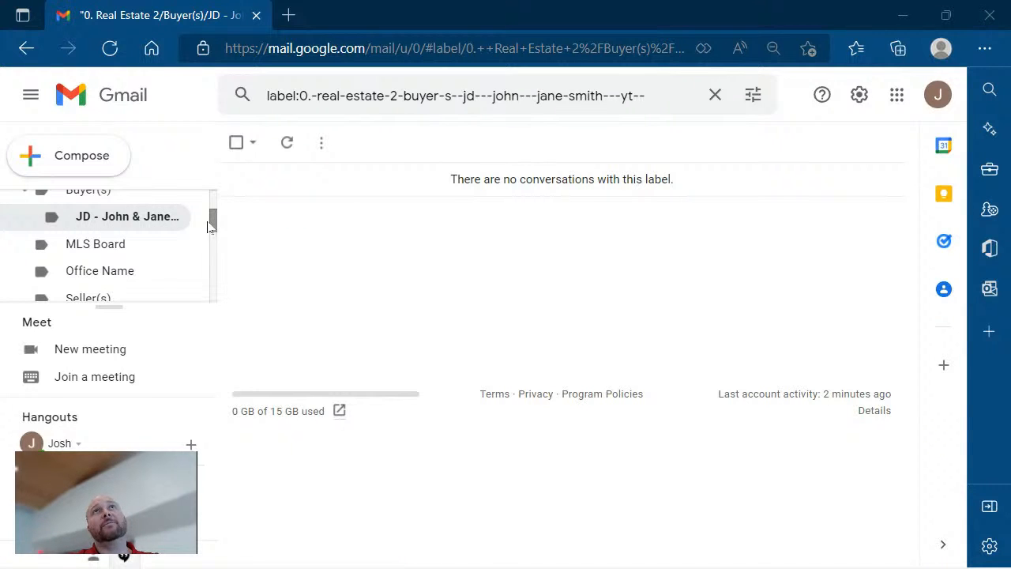
# Open the three-dot options menu for the Buyer(s) label under 0. Real Estate 2.
pyautogui.scroll(3, 212, 227)
pyautogui.scroll(-2, 213, 227)
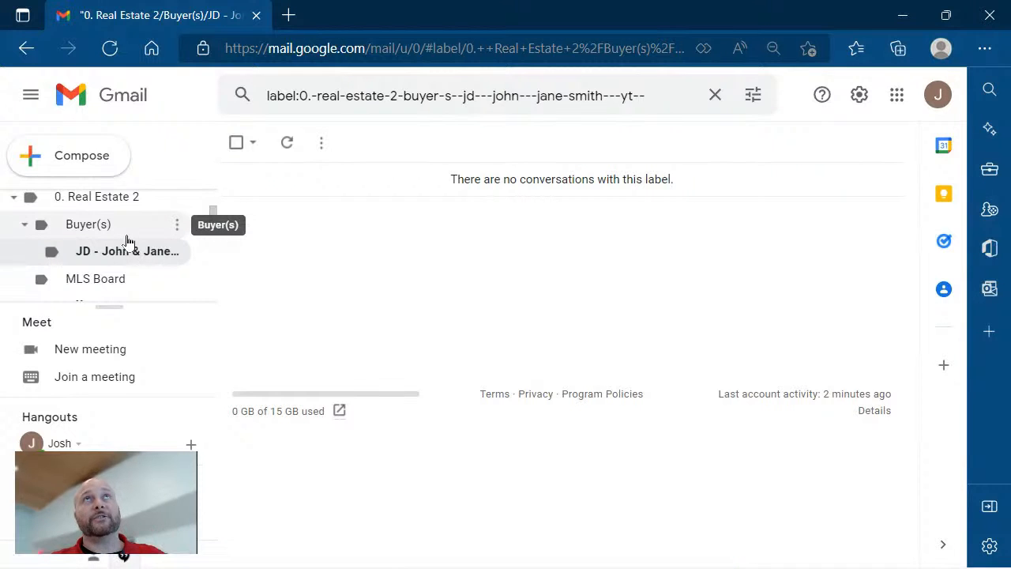
pyautogui.click(178, 229)
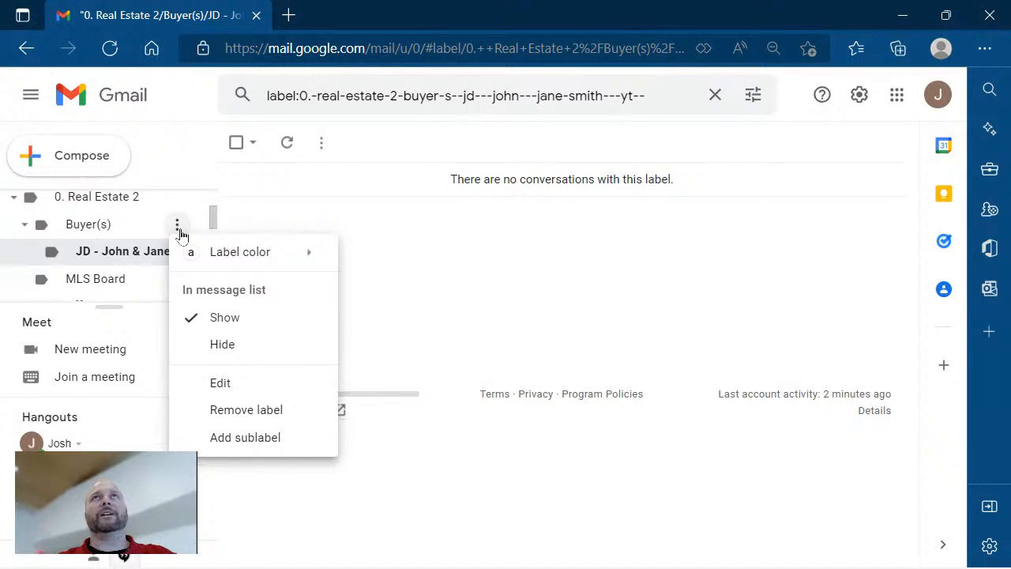
# Start giving the Buyer(s) label a dark green colour, then cancel so it stays uncoloured.
pyautogui.moveTo(246, 255)
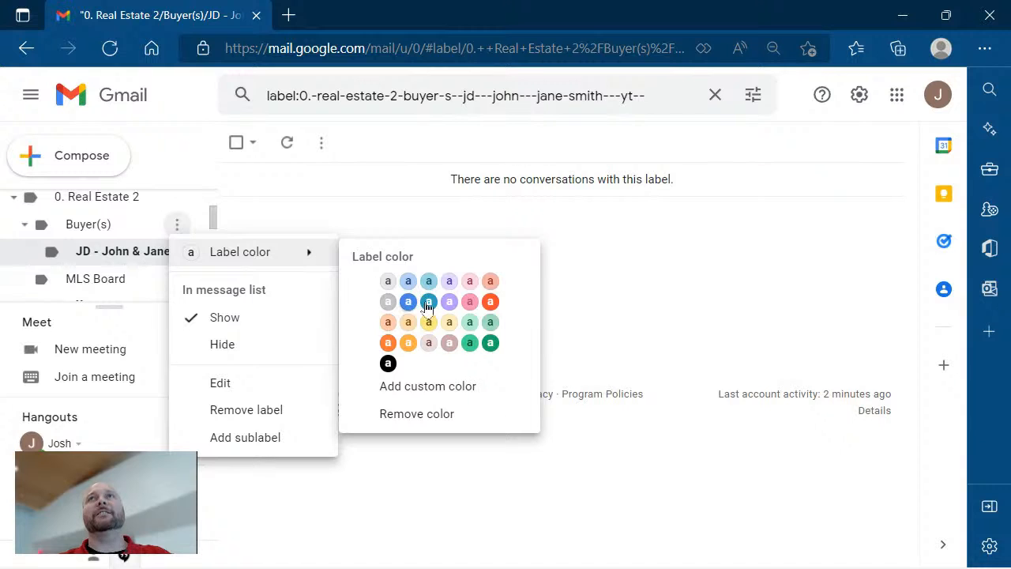
pyautogui.click(491, 348)
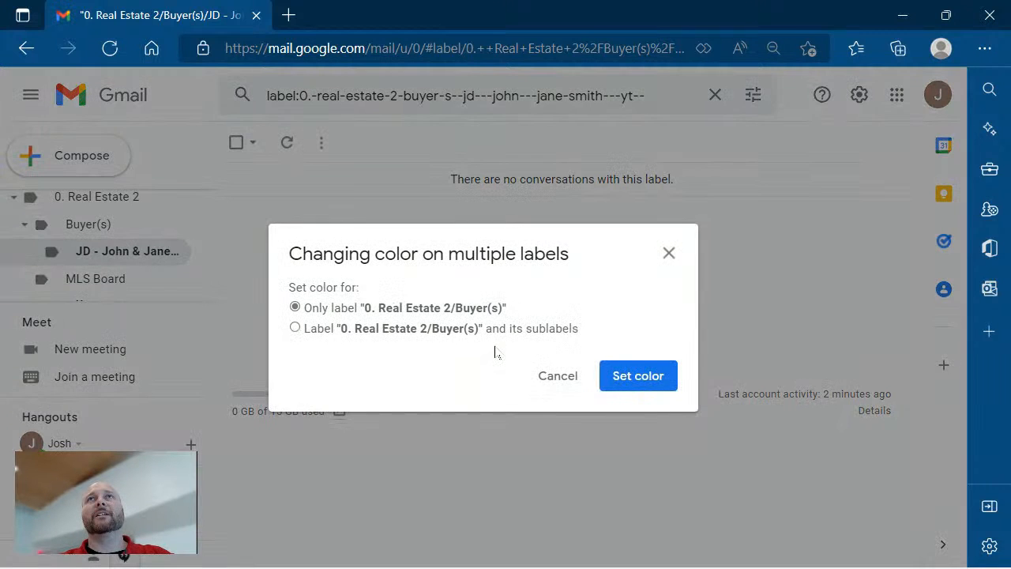
pyautogui.click(558, 377)
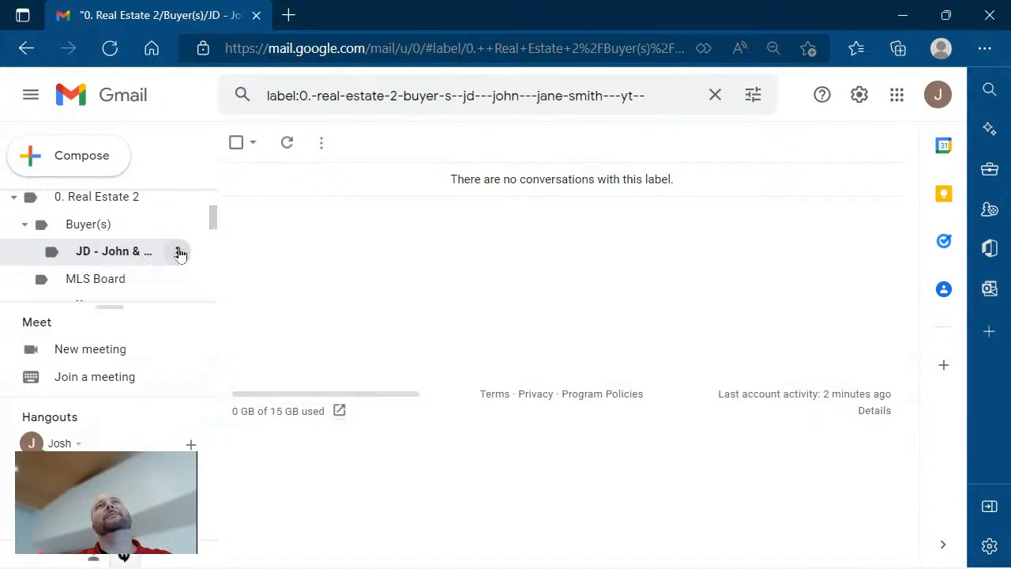
# Colour the JD client label green from its Label color menu.
pyautogui.click(178, 253)
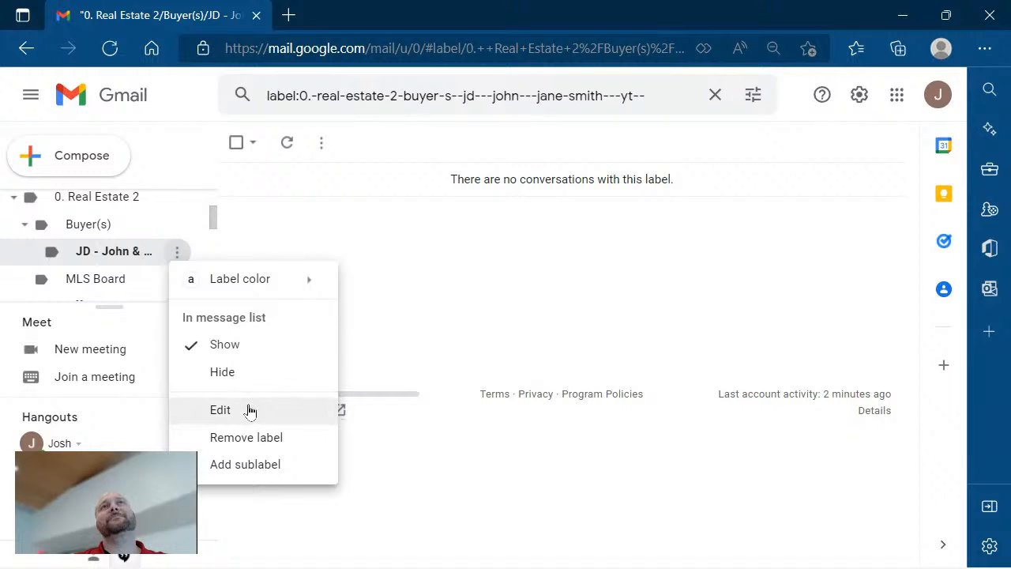
pyautogui.moveTo(264, 285)
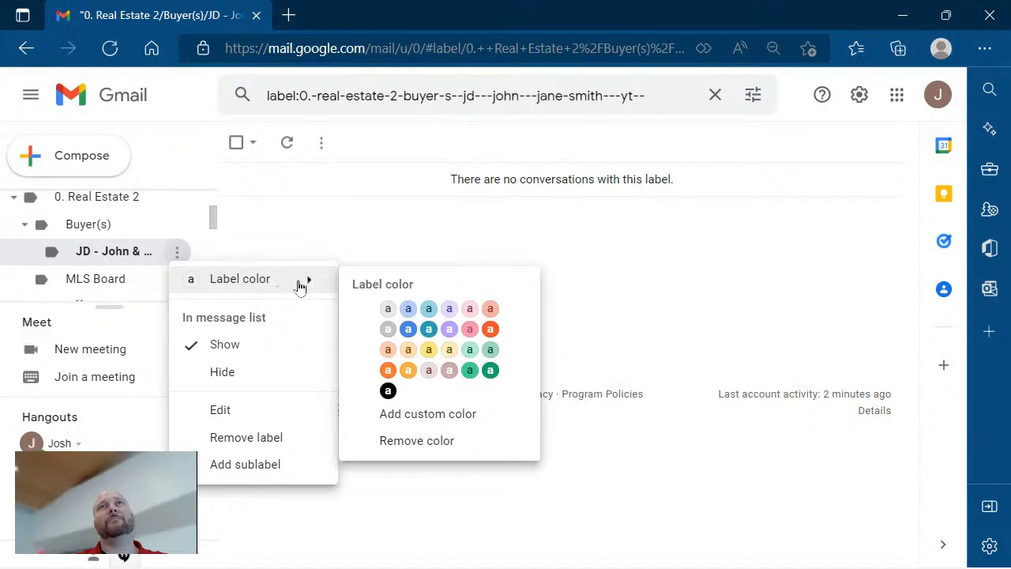
pyautogui.click(471, 370)
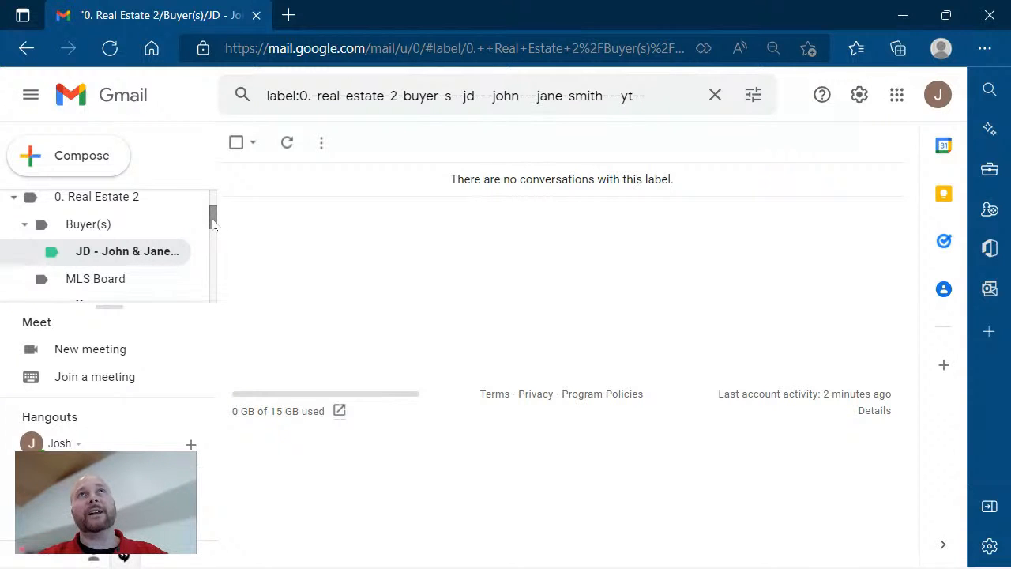
# Scroll the sidebar and expand More so the full label list shows down to Create new label.
pyautogui.moveTo(211, 223); pyautogui.dragTo(218, 316)
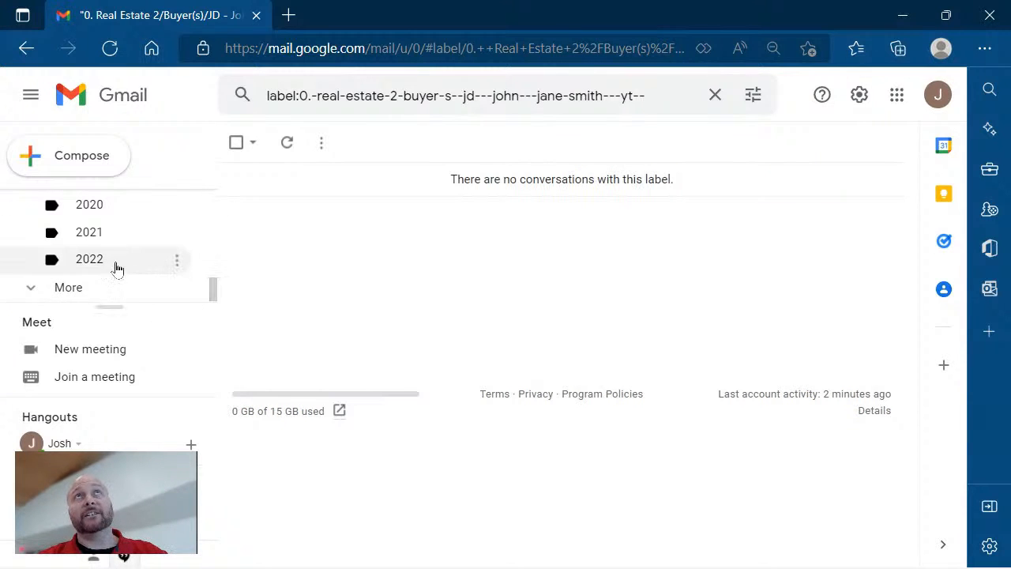
pyautogui.click(34, 288)
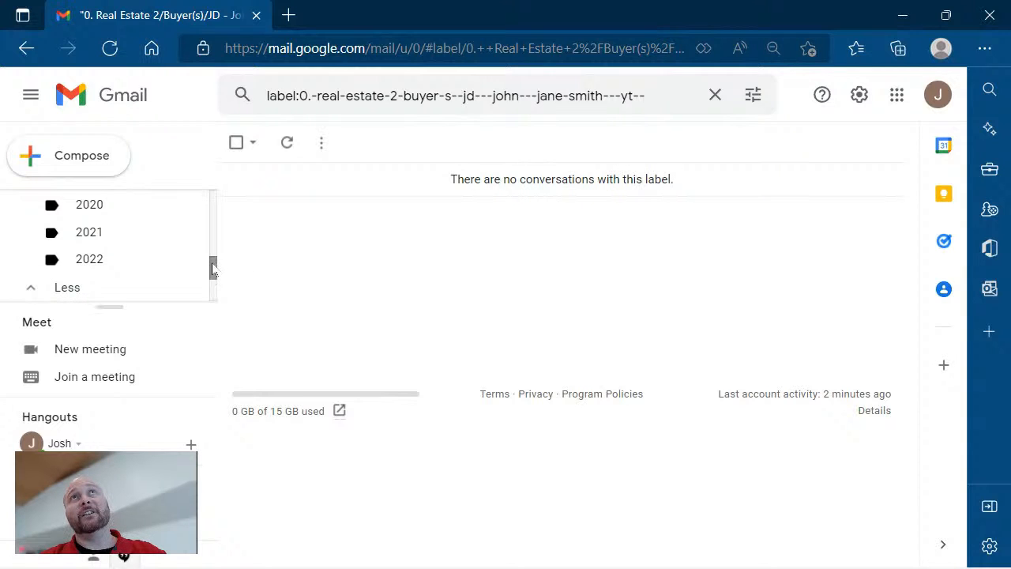
pyautogui.moveTo(212, 269); pyautogui.dragTo(218, 307)
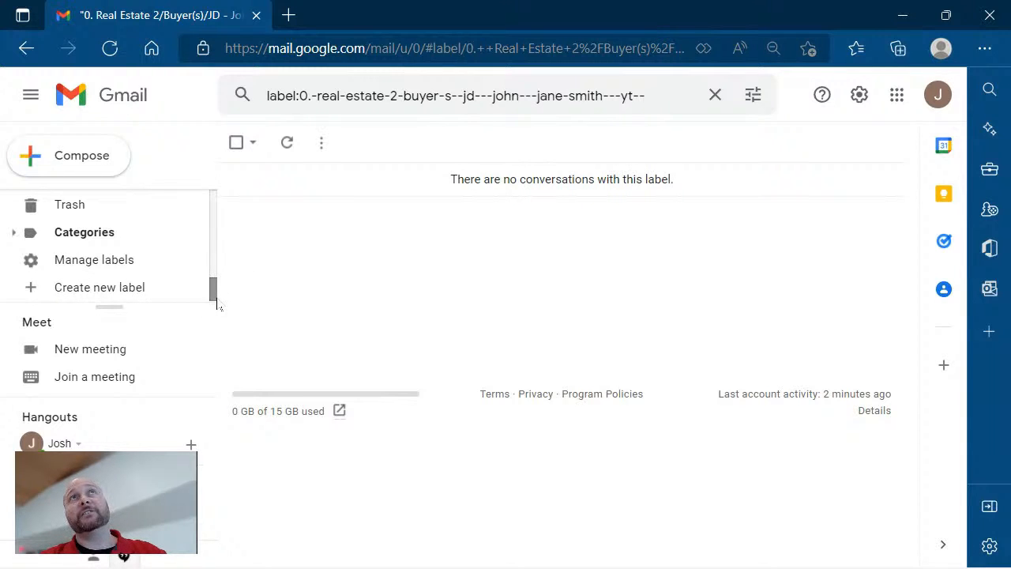
# Start a new label named after the JD property address and seller client, ending in 'PC'.
pyautogui.click(119, 289)
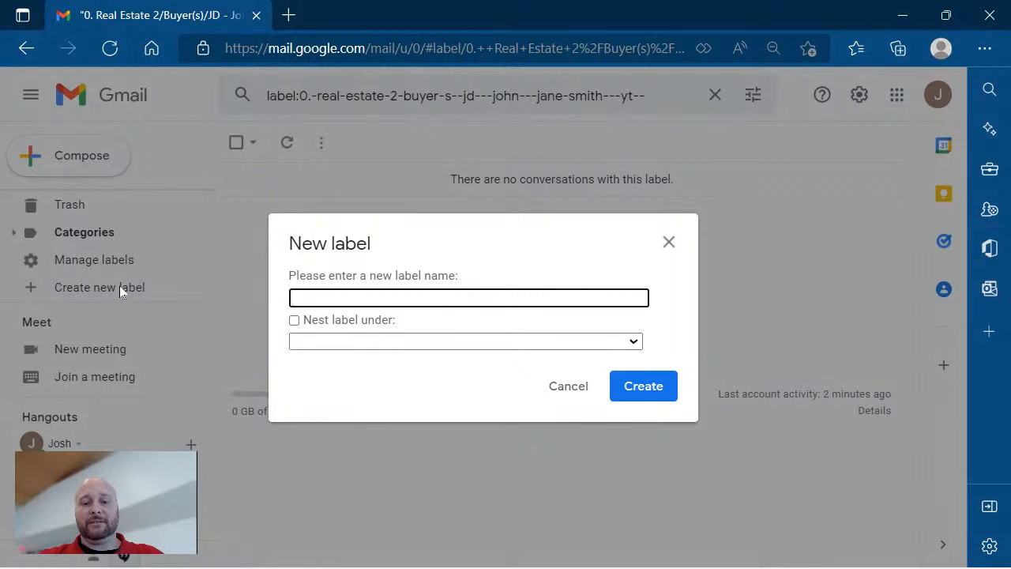
pyautogui.write('JD -')
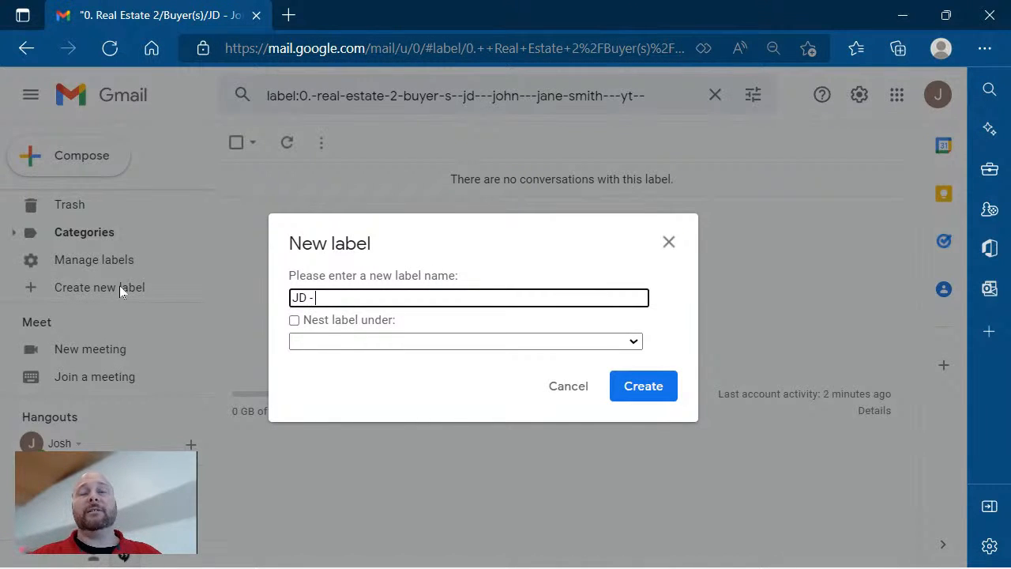
pyautogui.write('124')
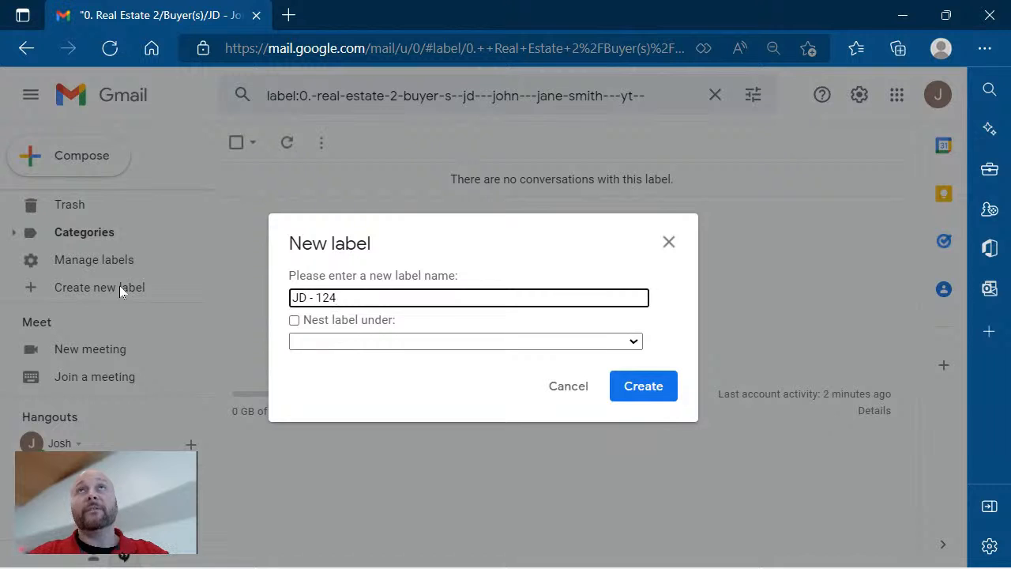
pyautogui.press('BackSpace')
pyautogui.write('34 F')
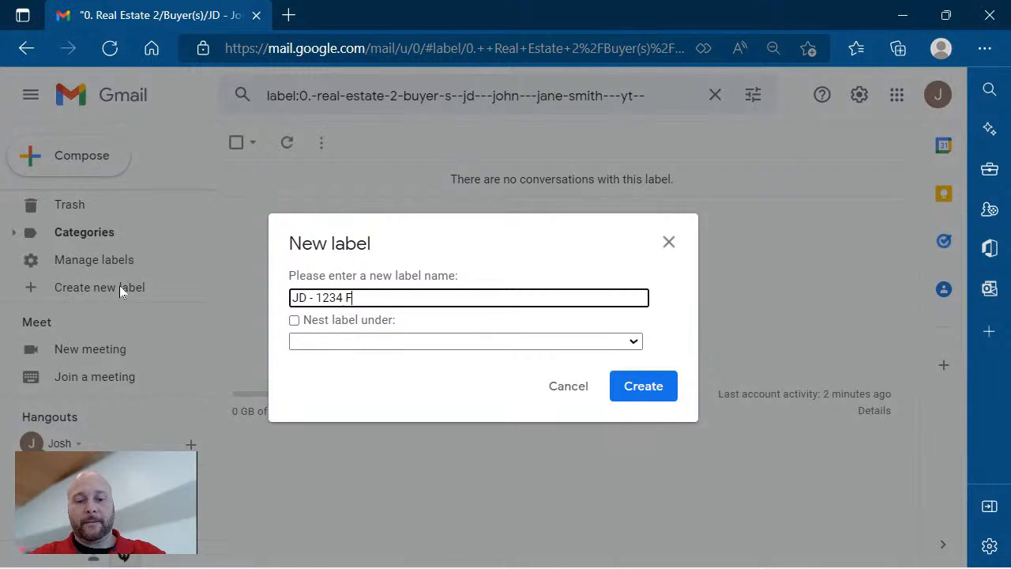
pyautogui.write('ake St')
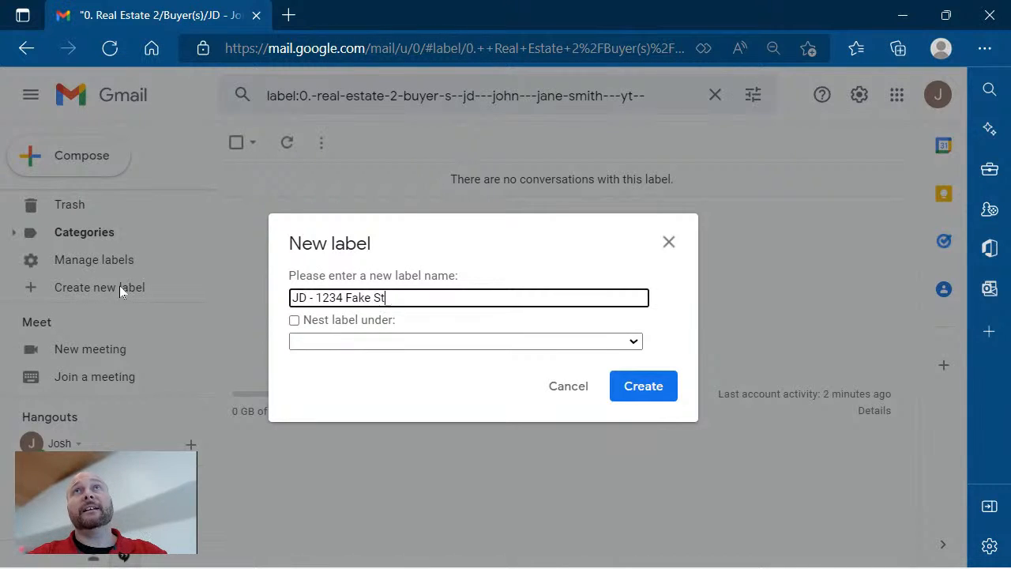
pyautogui.write('reet ')
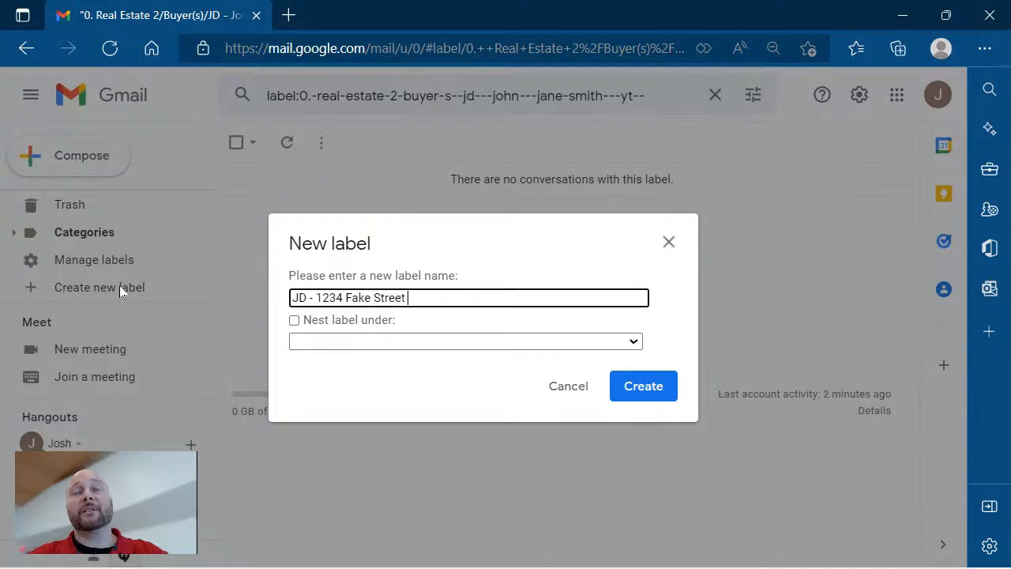
pyautogui.write('- Ji')
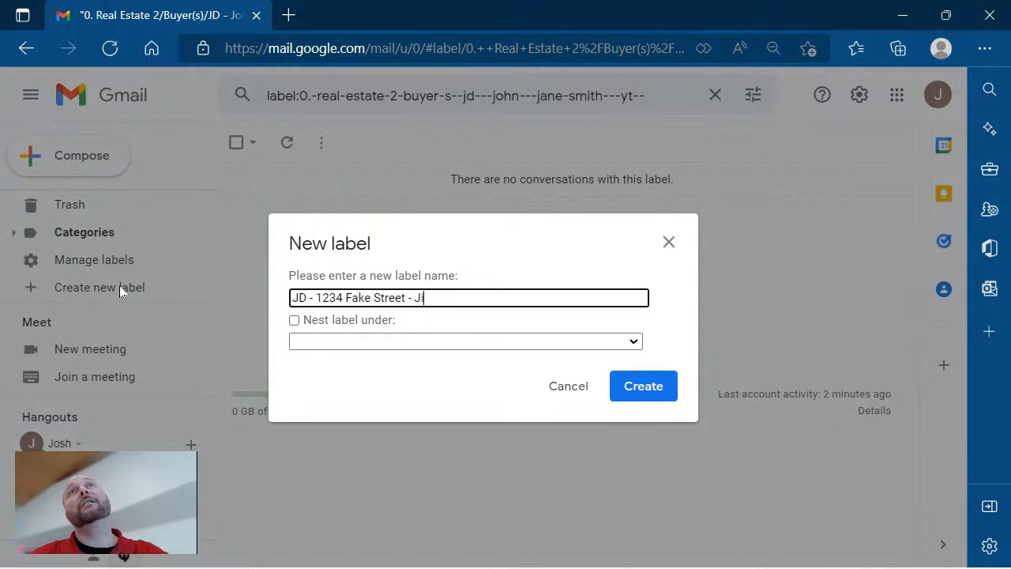
pyautogui.write('mmy Doe')
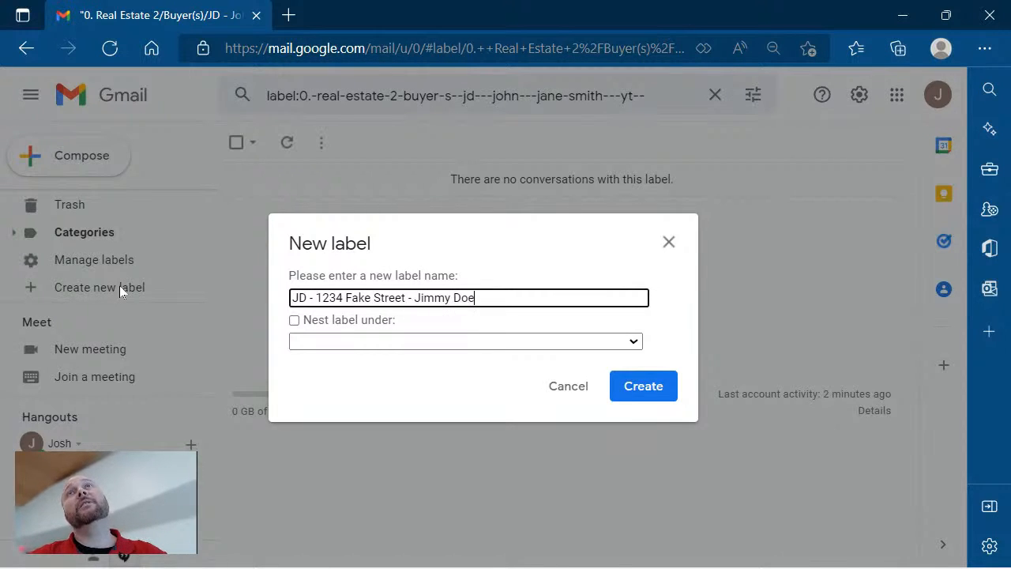
pyautogui.write(' - ')
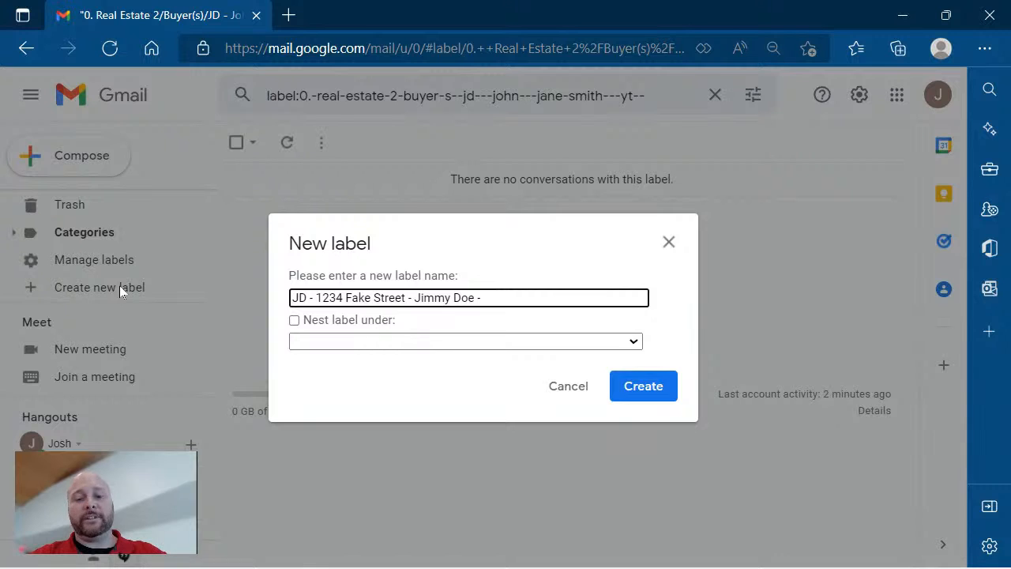
pyautogui.write('P')
pyautogui.press('BackSpace')
pyautogui.write('PC')
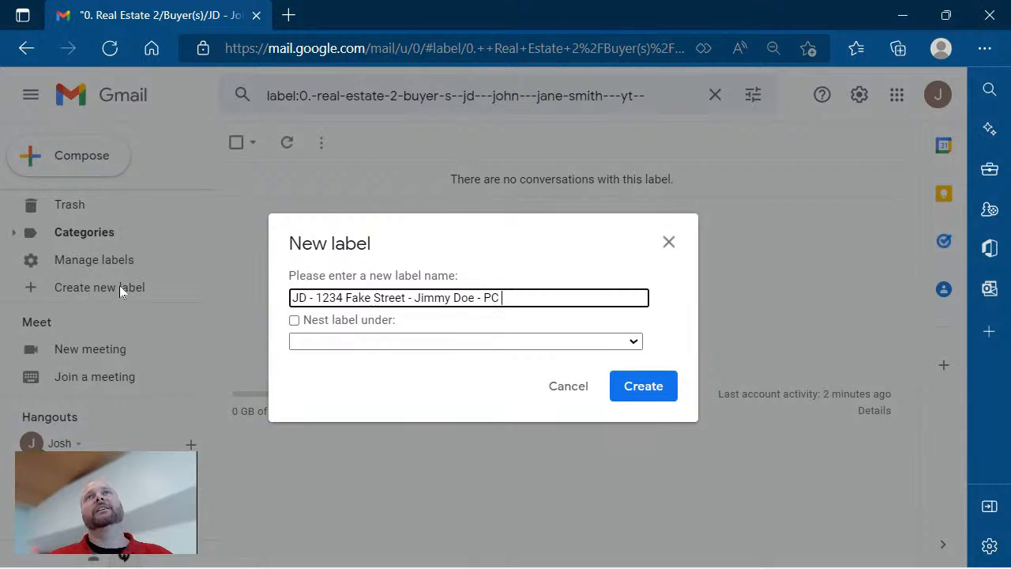
# Nest the new label under Seller(s) and create it.
pyautogui.click(294, 320)
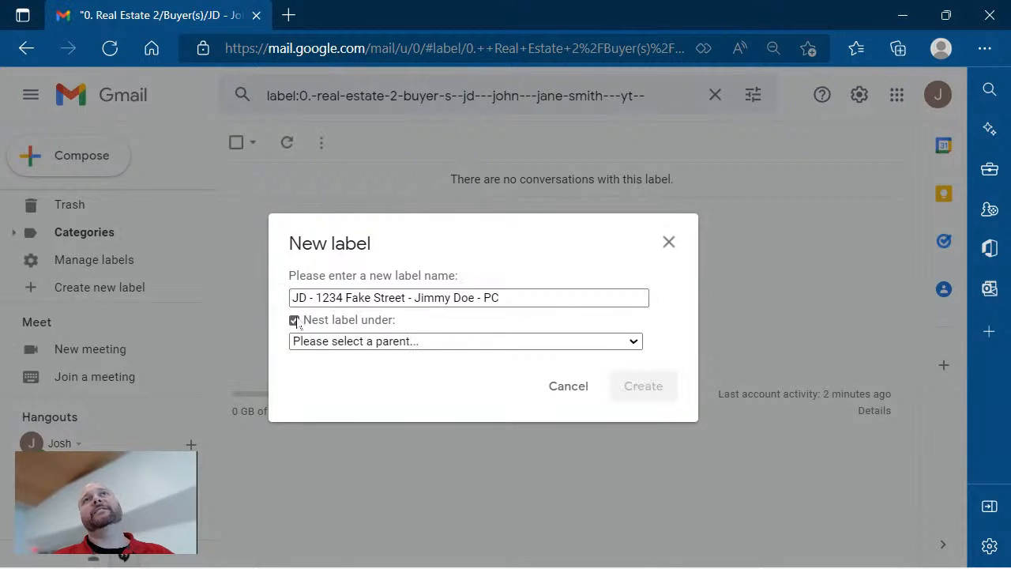
pyautogui.click(335, 344)
pyautogui.scroll(-1, 334, 292)
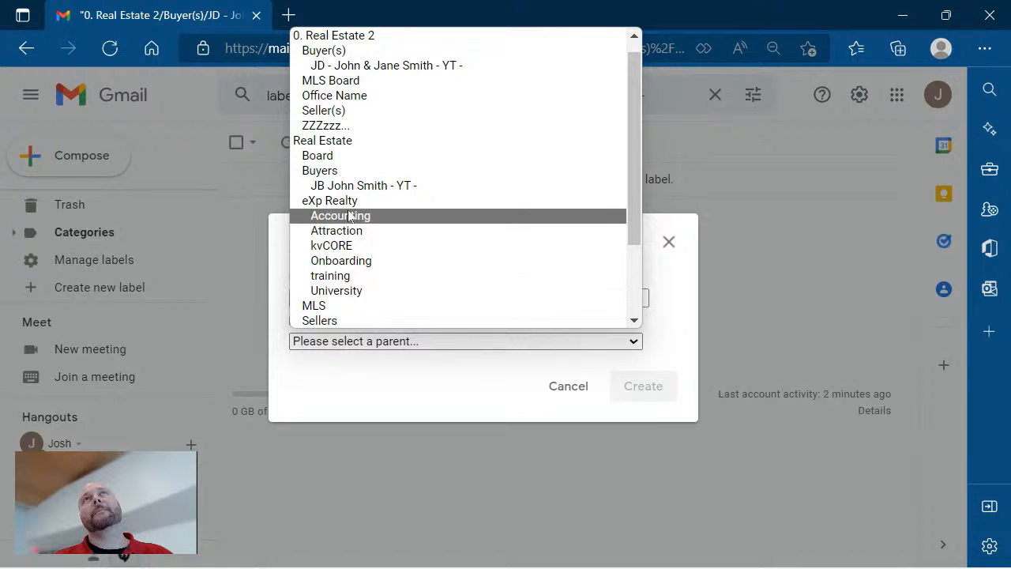
pyautogui.click(349, 112)
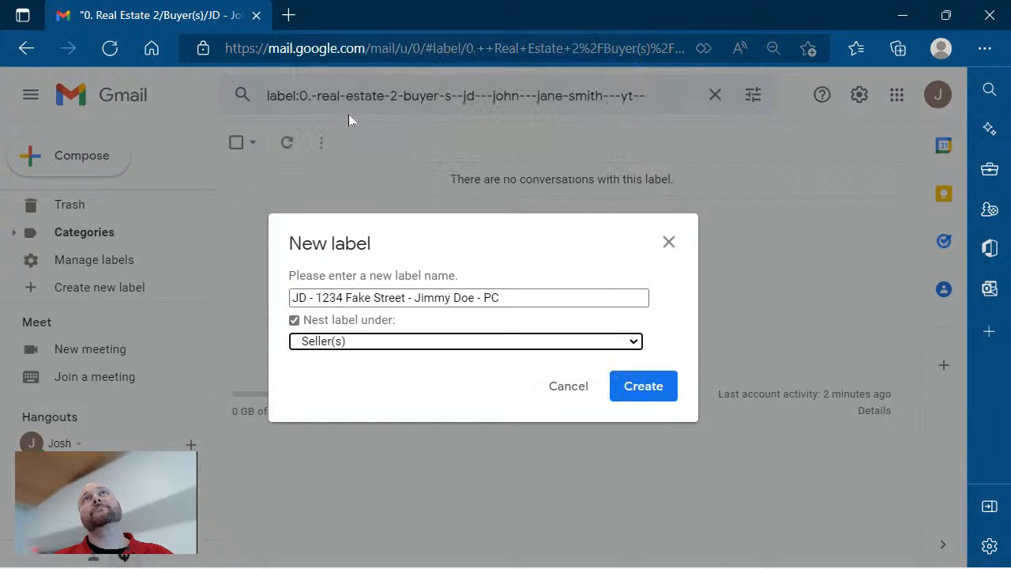
pyautogui.click(630, 391)
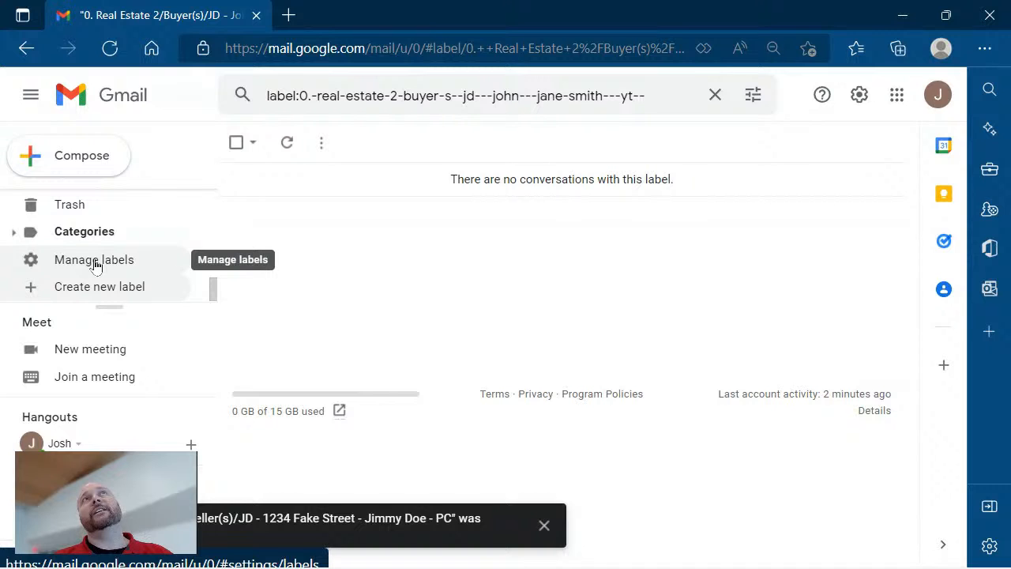
# Scroll the label list up until the new label under Seller(s) appears.
pyautogui.scroll(3, 94, 265)
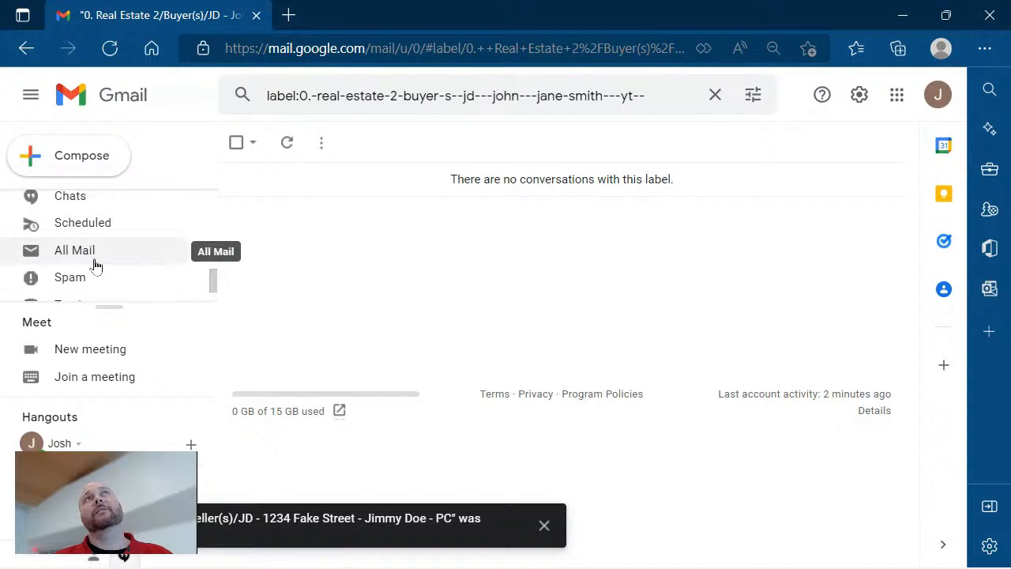
pyautogui.scroll(5, 94, 264)
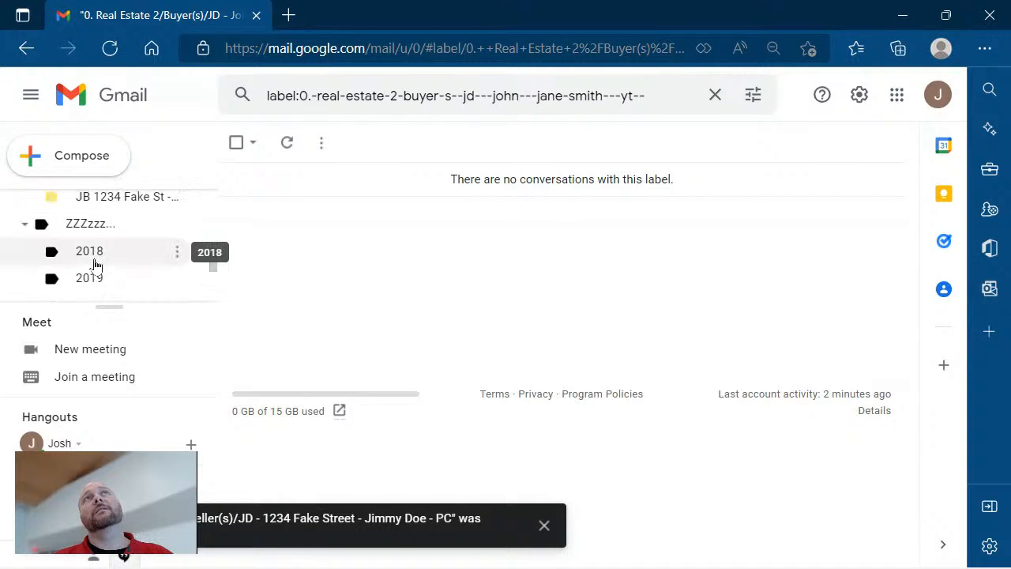
pyautogui.scroll(5, 94, 265)
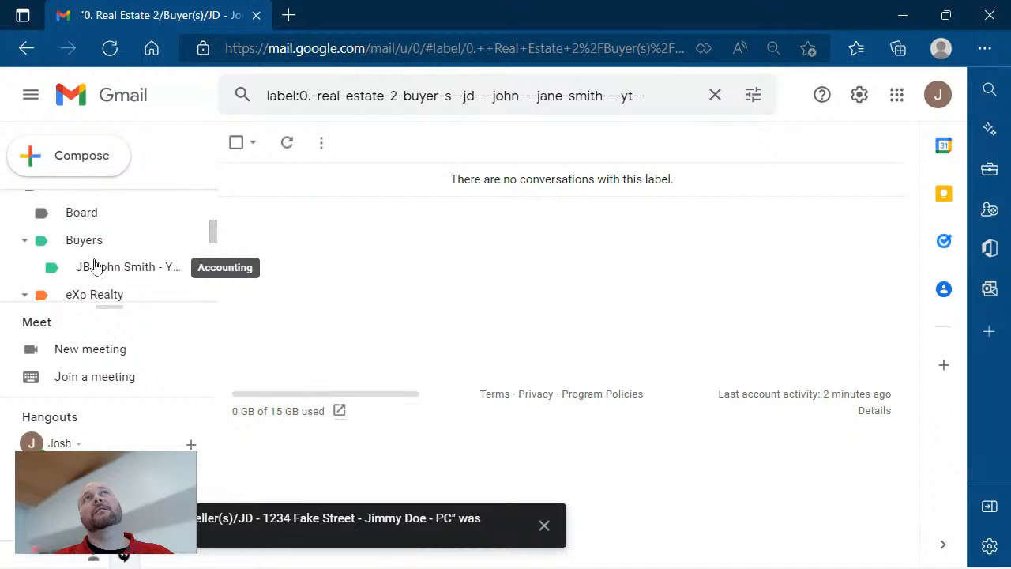
pyautogui.scroll(3, 94, 264)
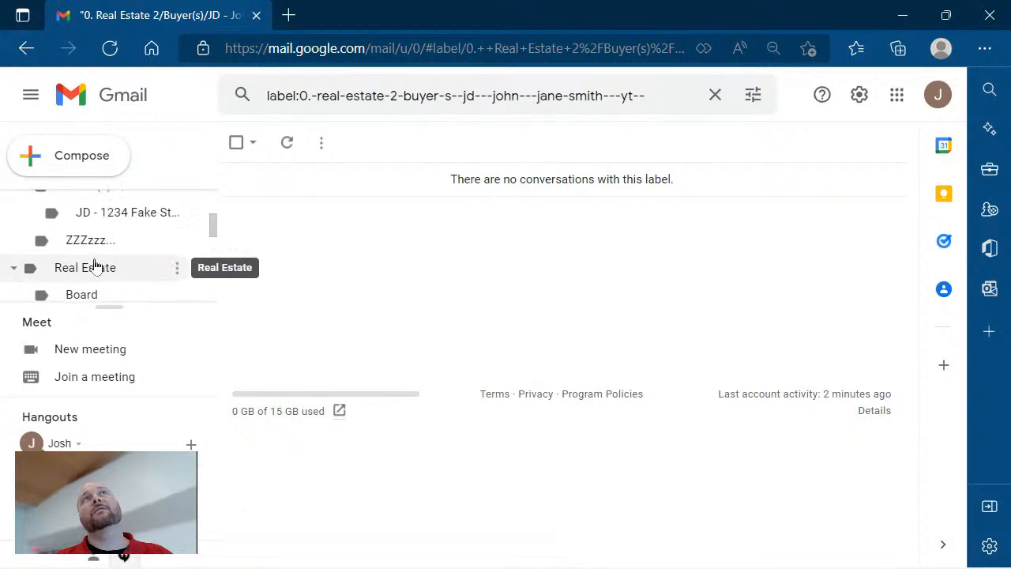
pyautogui.scroll(2, 94, 264)
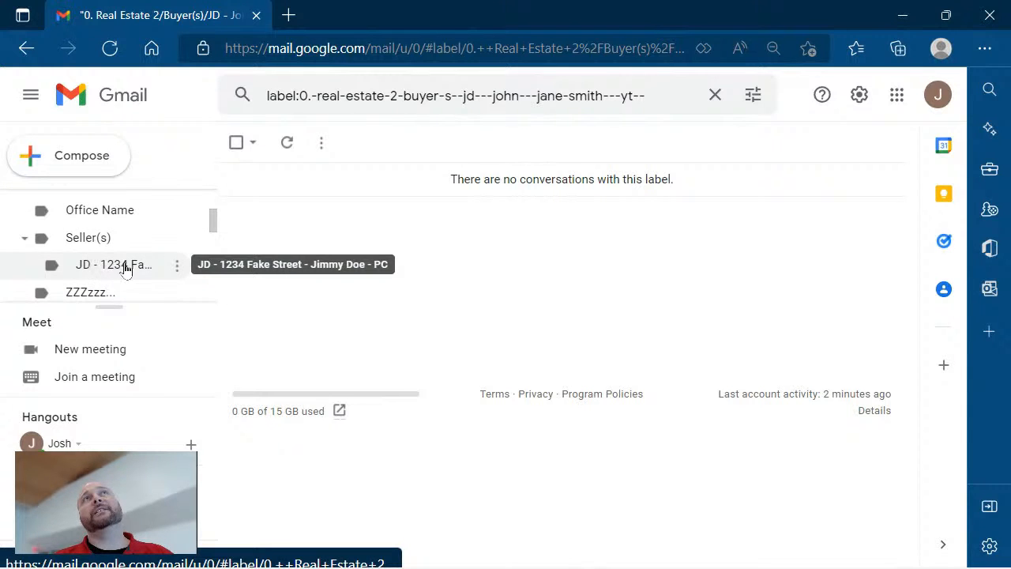
# Colour the new seller client label light yellow through its Label color menu.
pyautogui.click(177, 269)
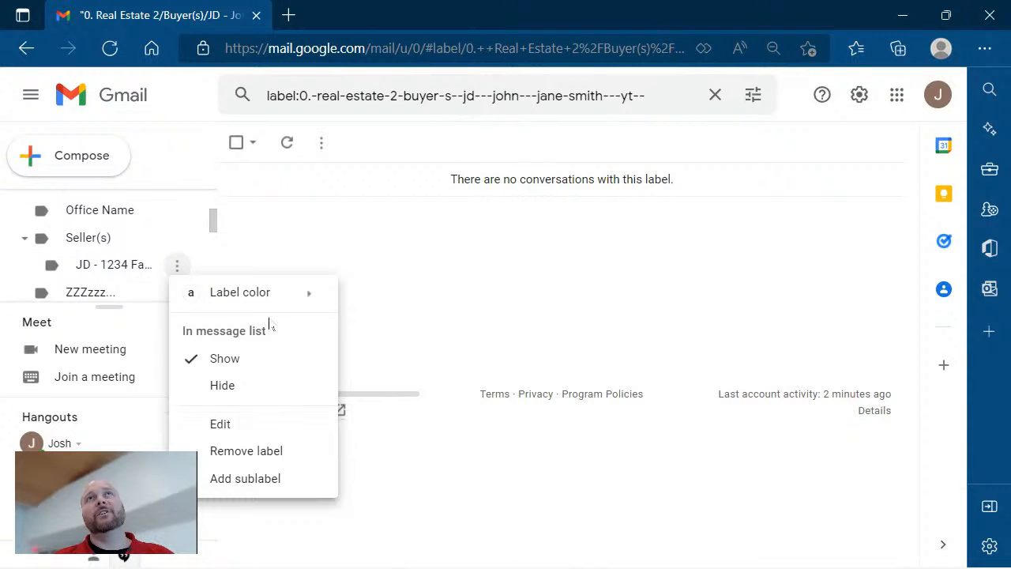
pyautogui.moveTo(277, 293)
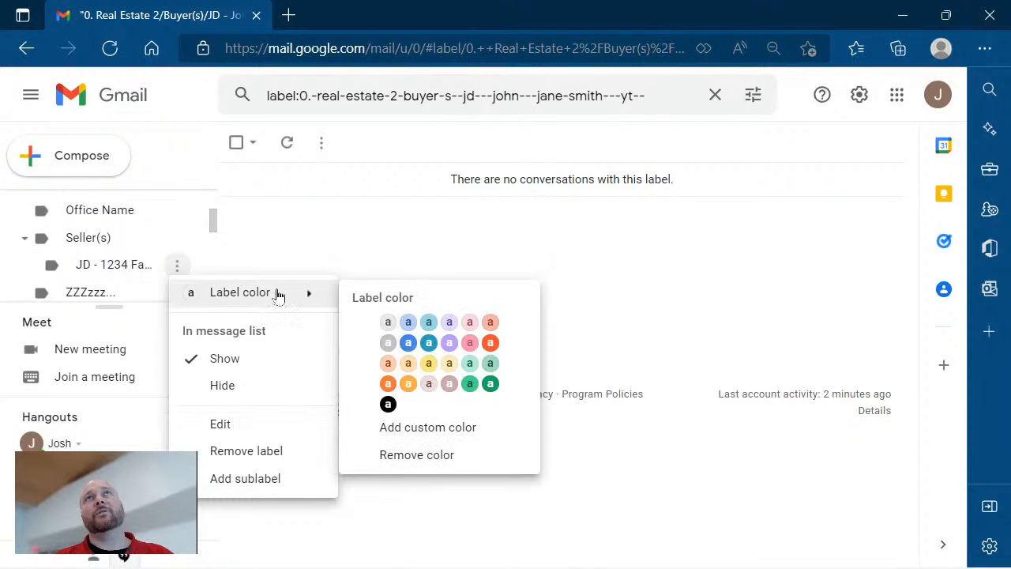
pyautogui.click(450, 368)
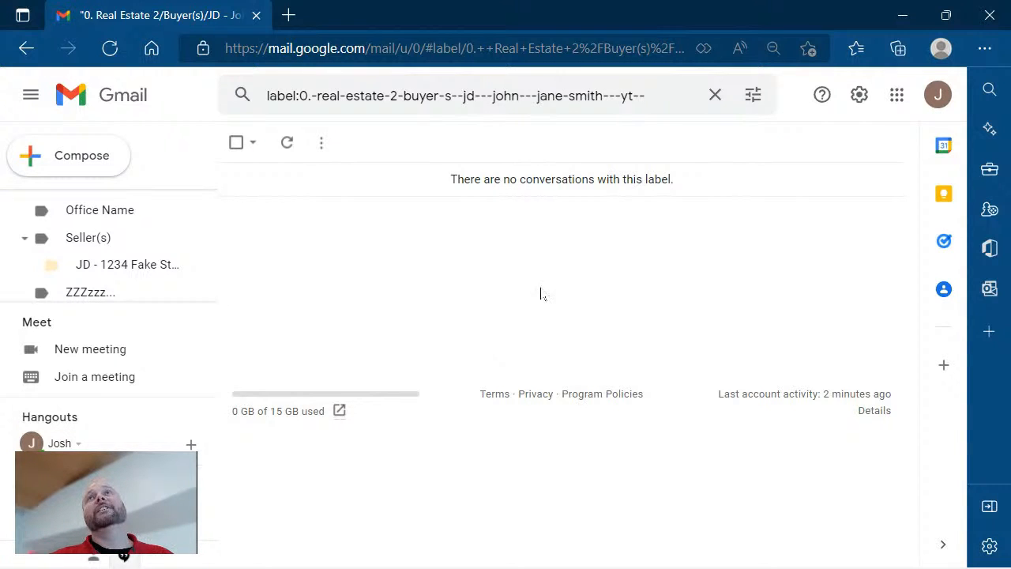
# Check Templates on the Advanced settings page, then go back to the inbox.
pyautogui.click(859, 96)
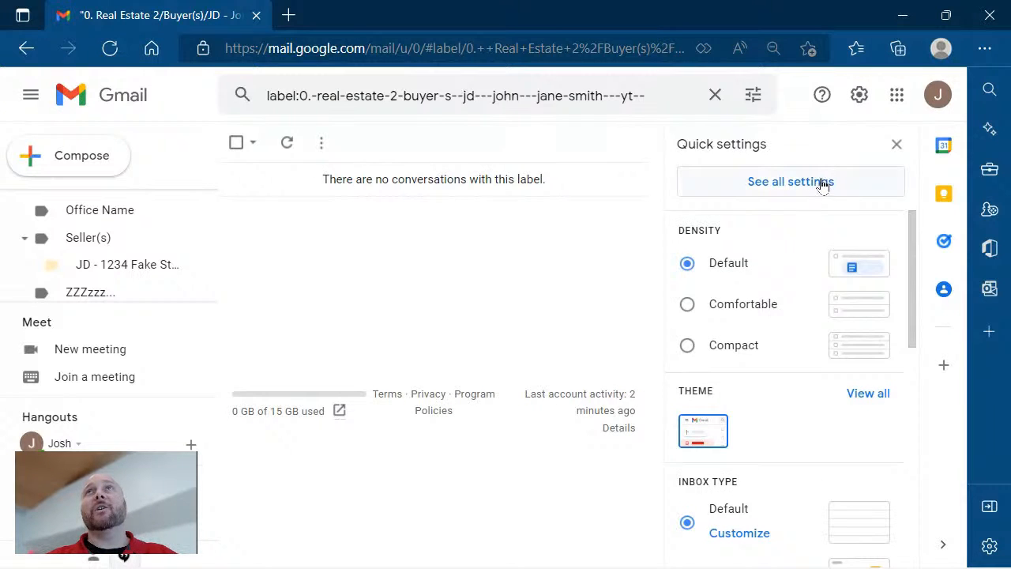
pyautogui.click(821, 186)
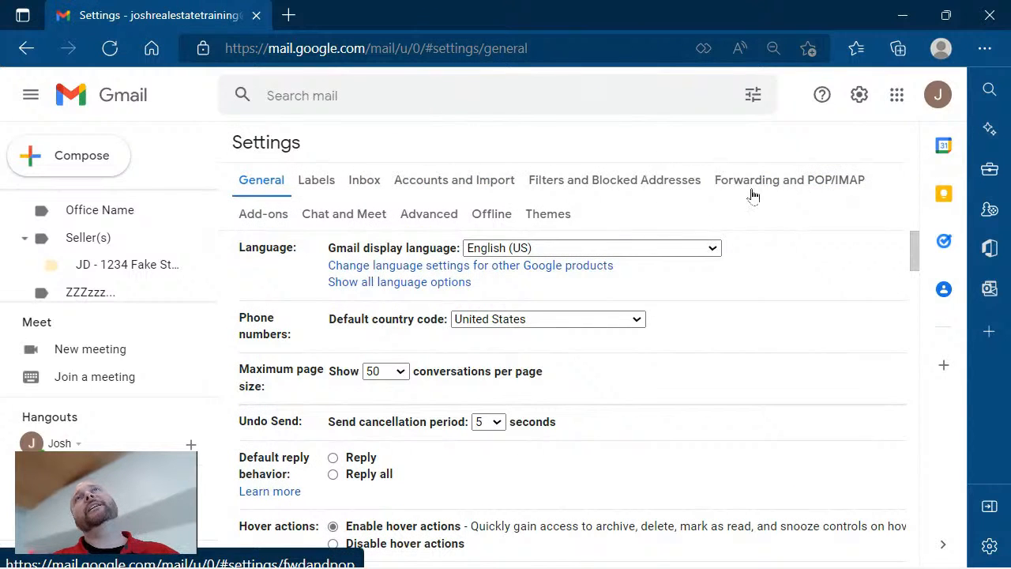
pyautogui.click(444, 218)
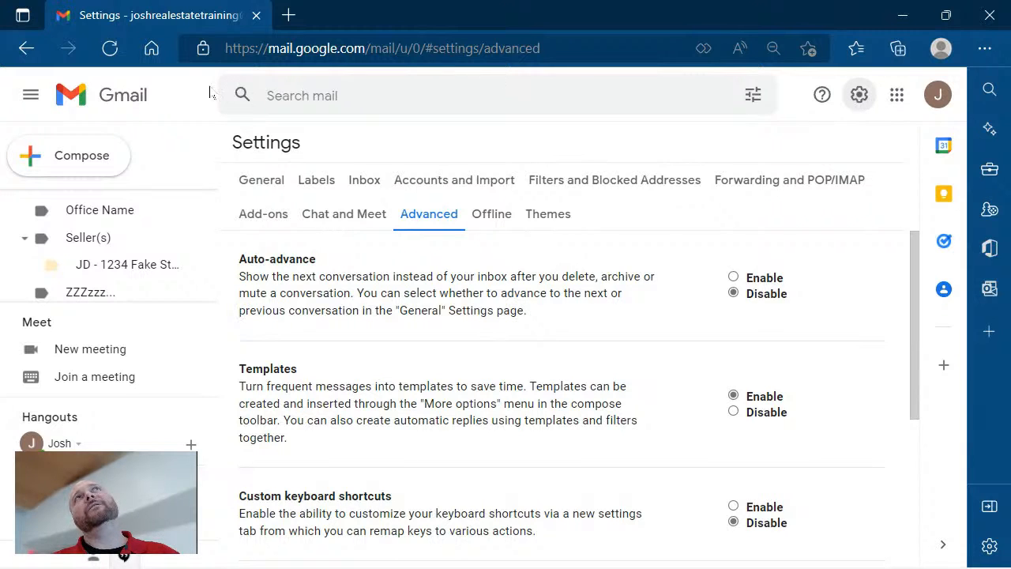
pyautogui.click(103, 101)
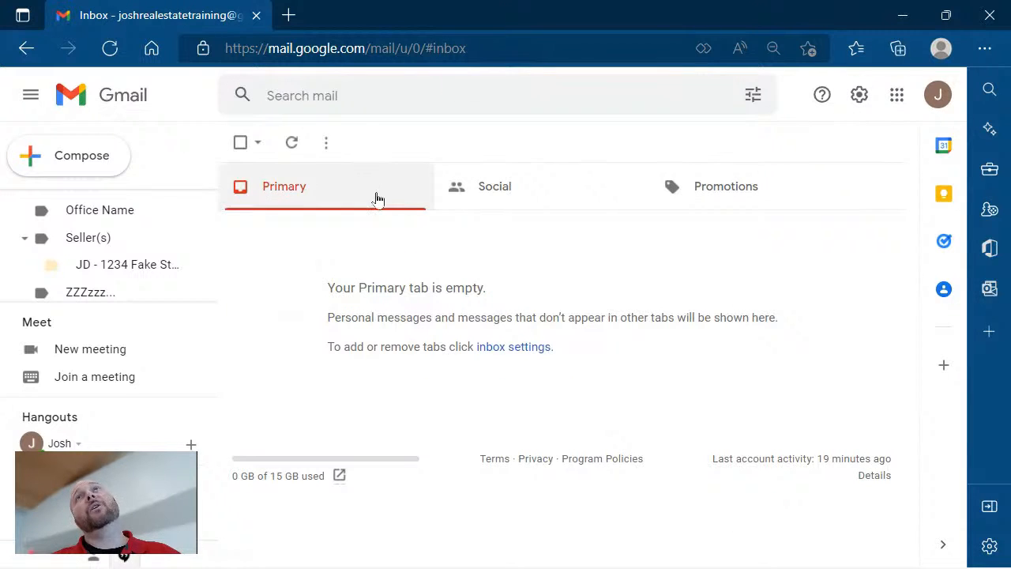
pyautogui.click(860, 96)
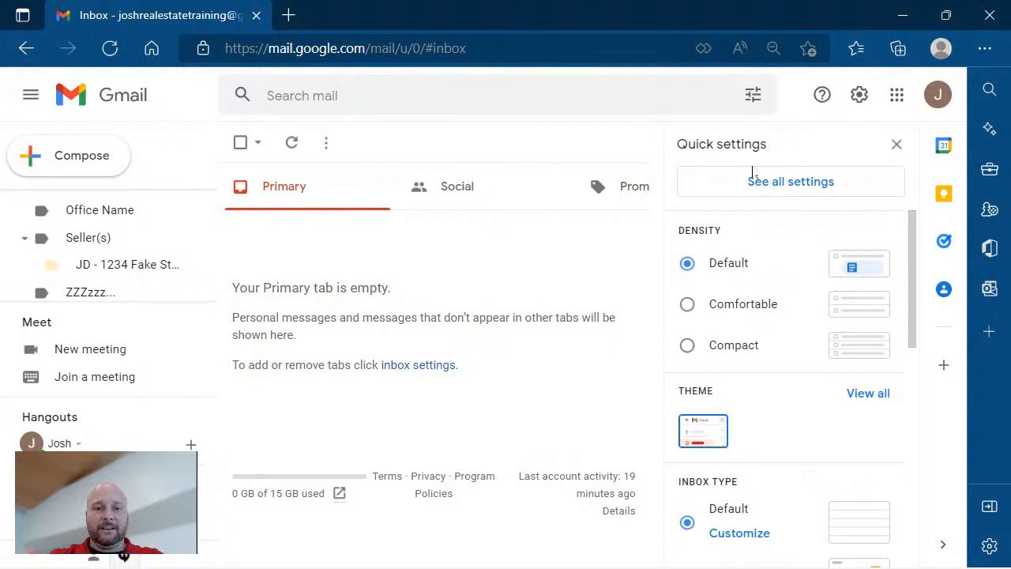
pyautogui.click(812, 193)
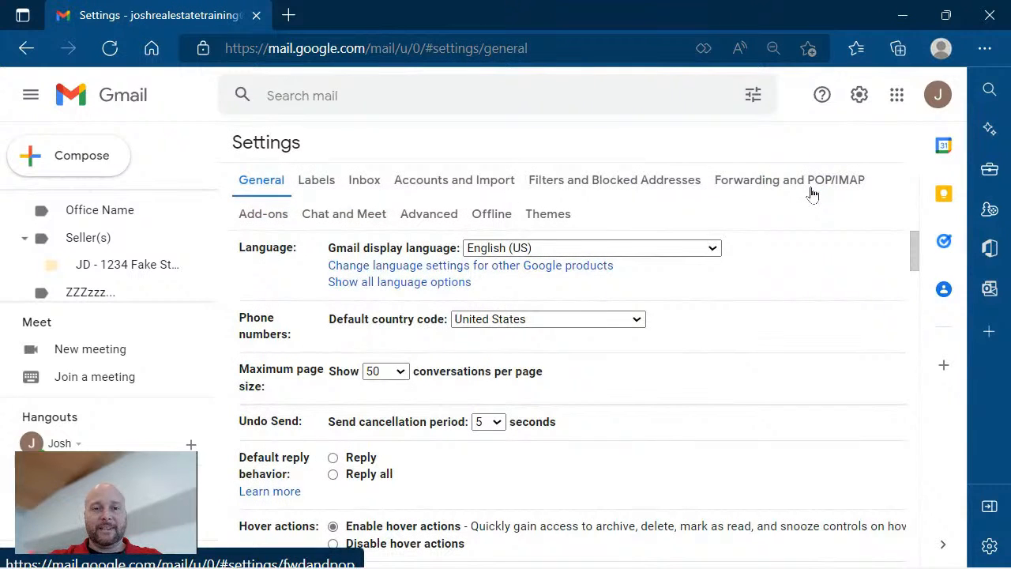
pyautogui.click(443, 218)
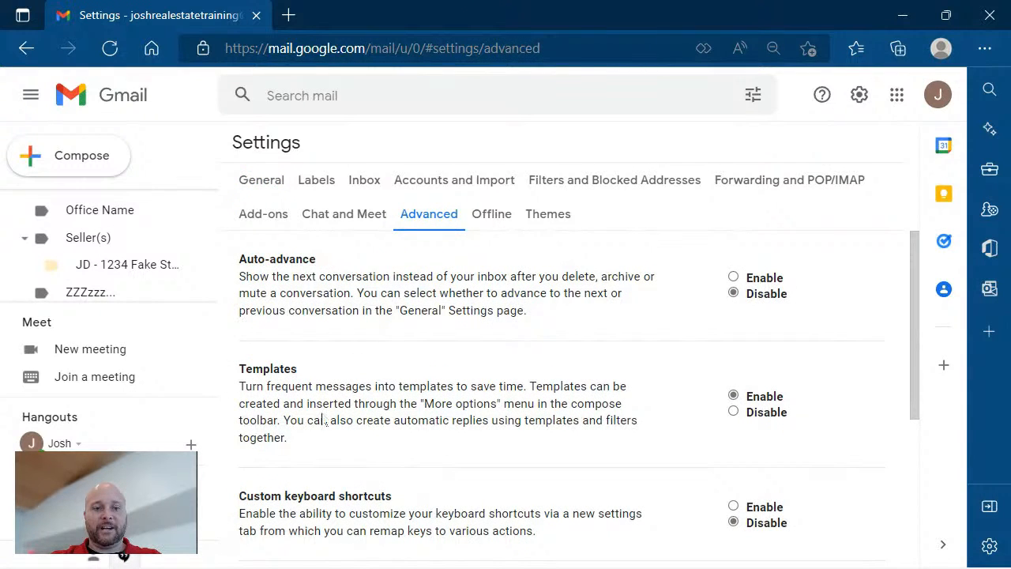
pyautogui.moveTo(312, 443); pyautogui.dragTo(241, 371)
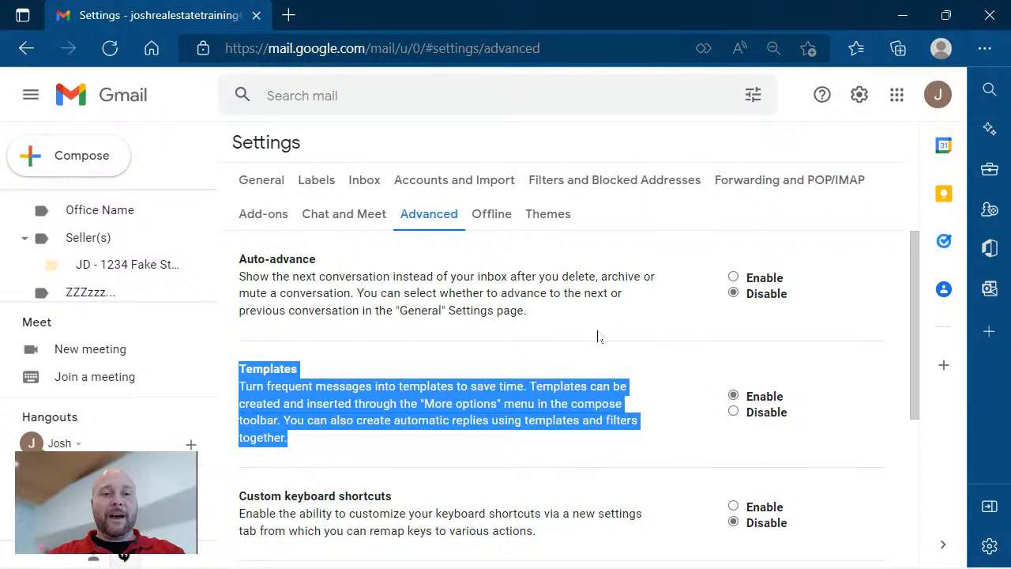
pyautogui.click(141, 109)
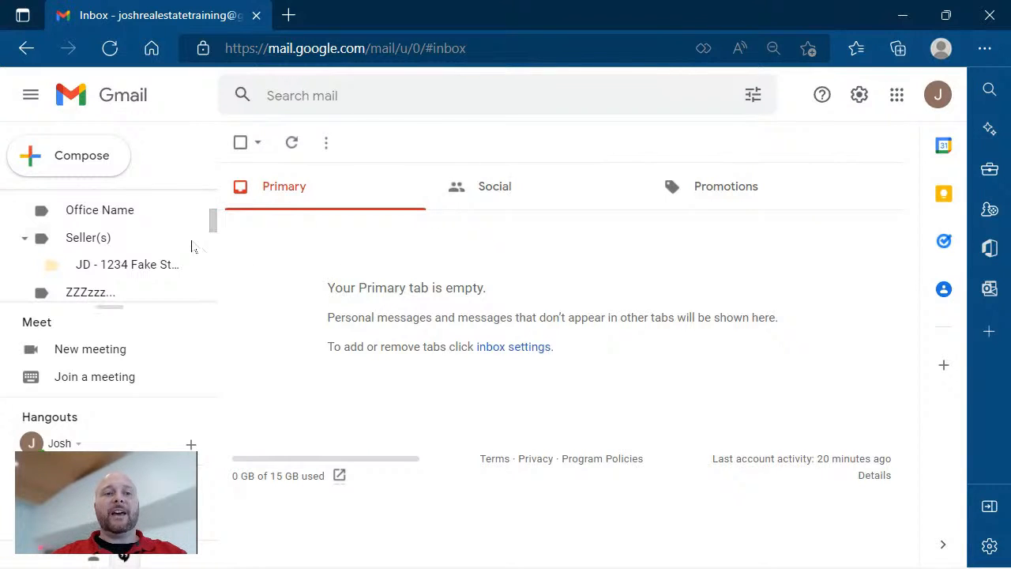
# Compose a new email with subject 'New Order / Congratulations', the buyers' names and property address, OKC.
pyautogui.click(90, 164)
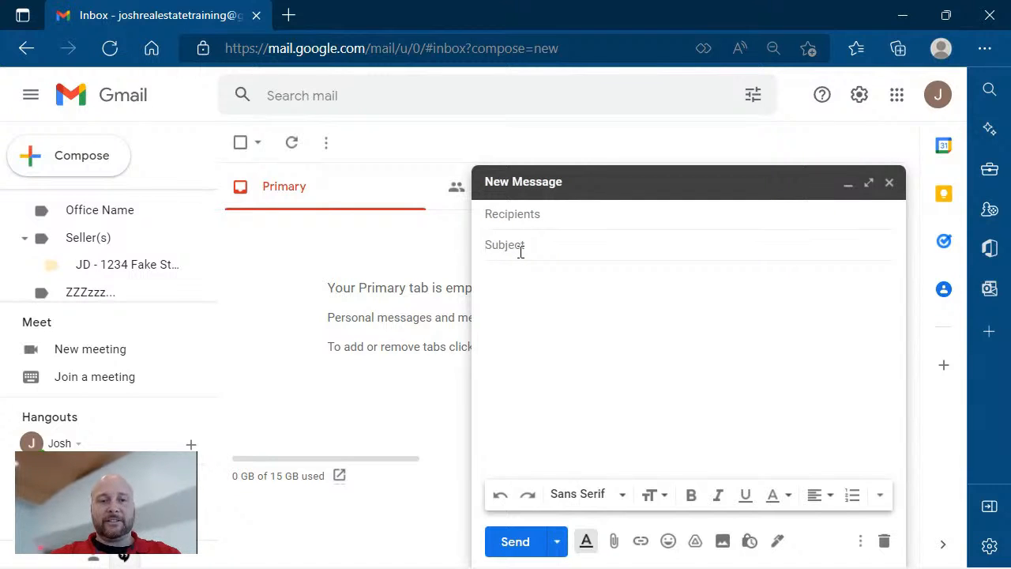
pyautogui.write('New ')
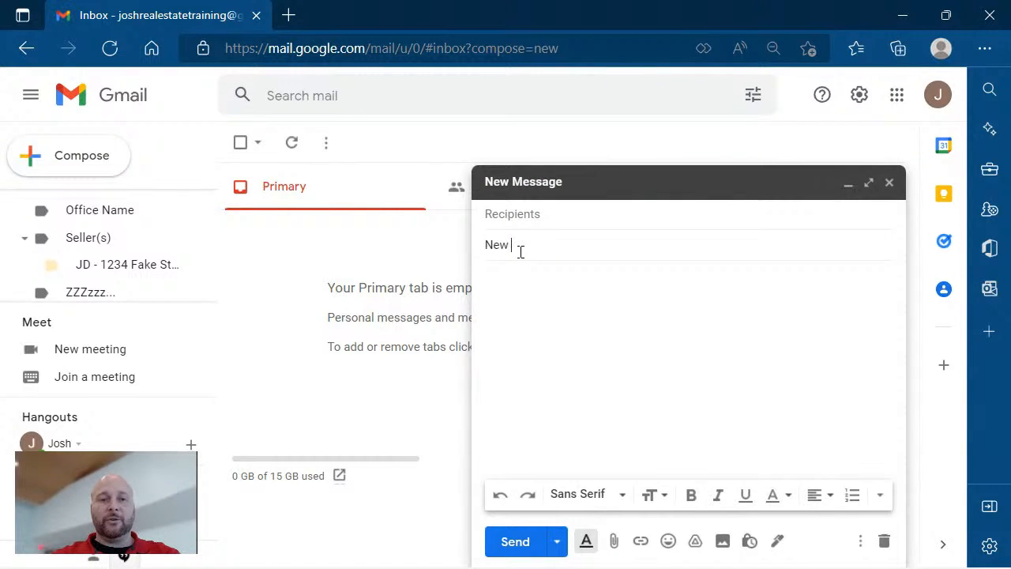
pyautogui.write('Order / Con')
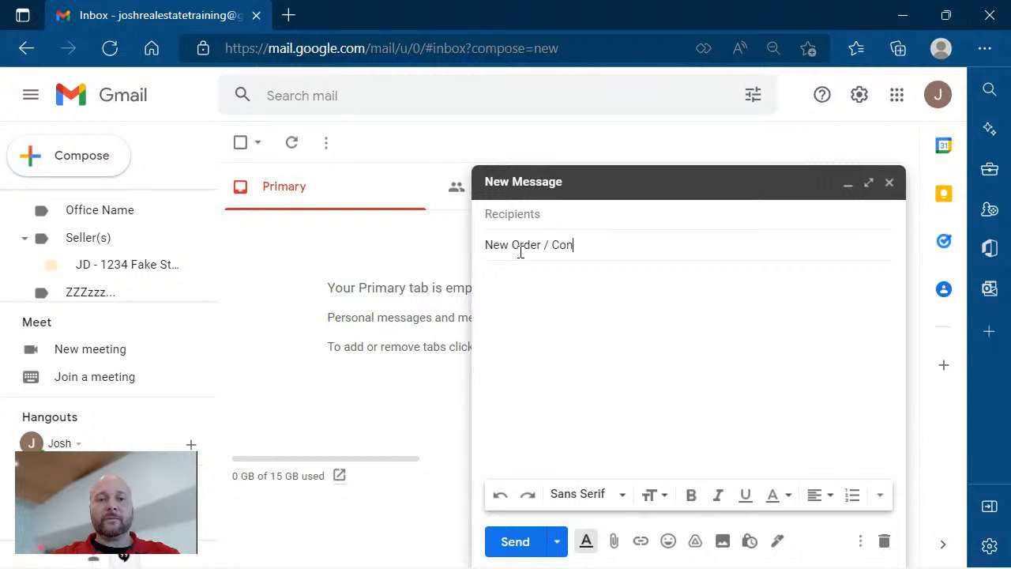
pyautogui.write('gratual')
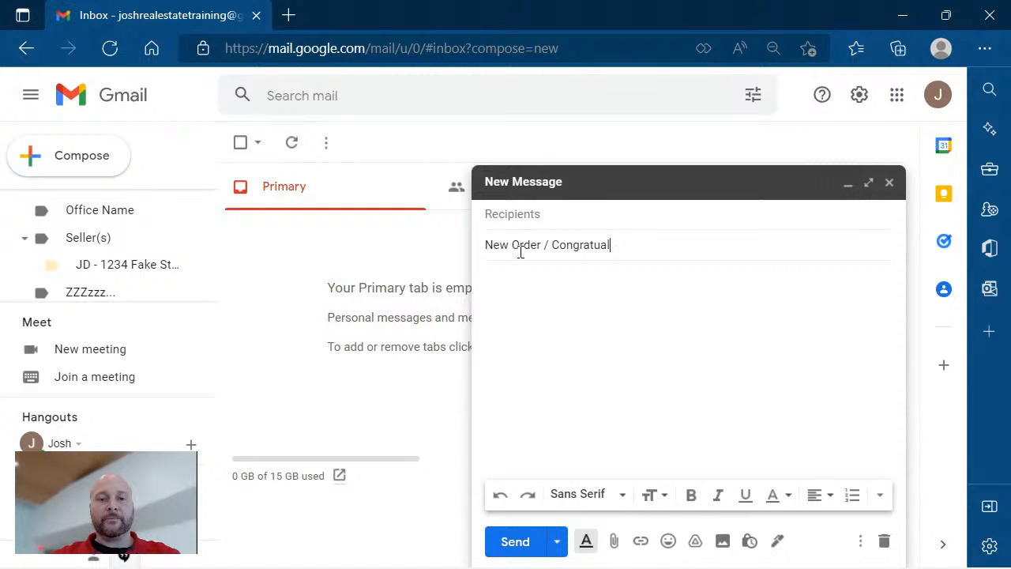
pyautogui.write('tion')
pyautogui.press('BackSpace')
pyautogui.press('BackSpace')
pyautogui.press('BackSpace')
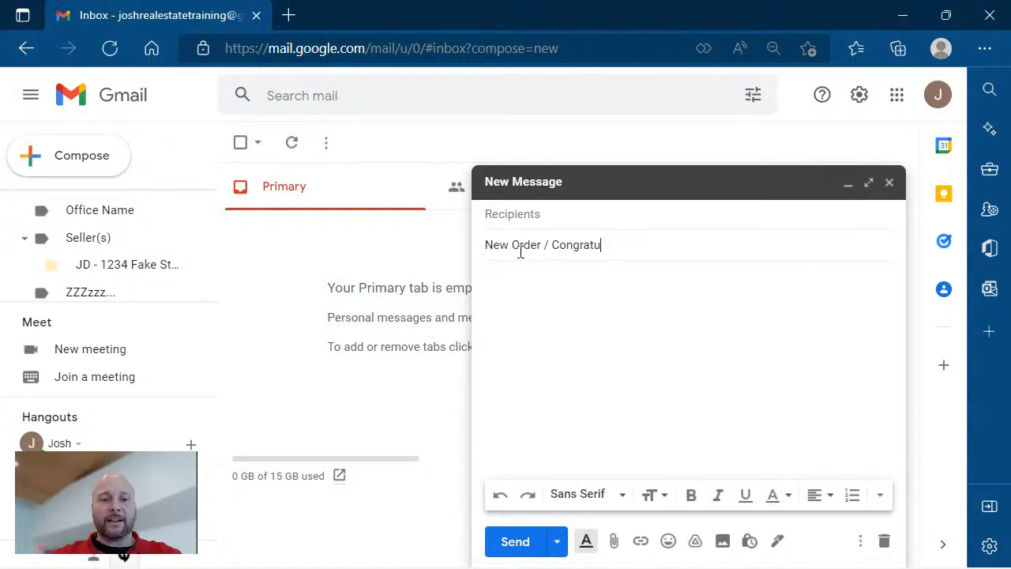
pyautogui.press('BackSpace')
pyautogui.press('BackSpace')
pyautogui.write('tulat')
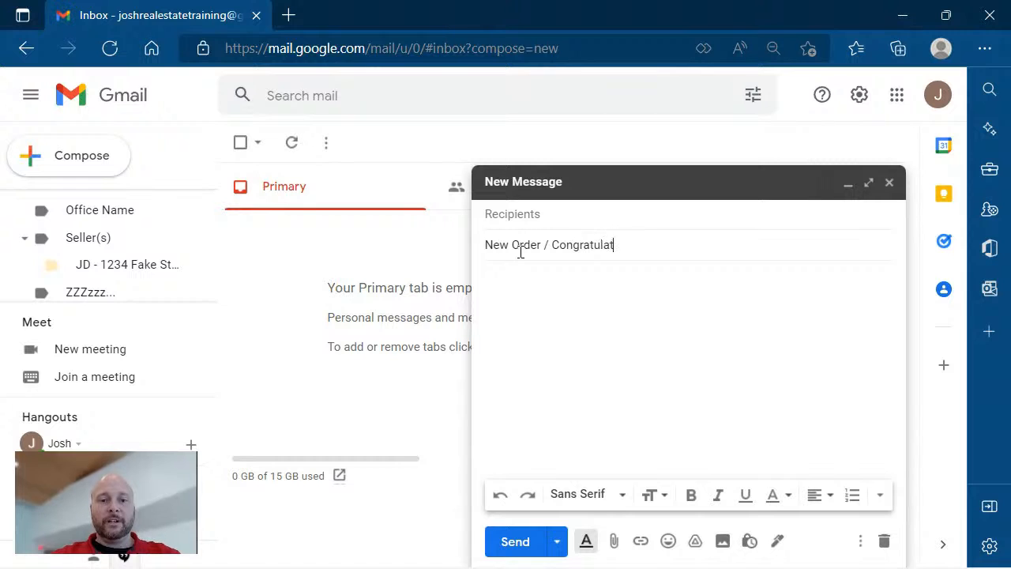
pyautogui.write('ions Mr. and ')
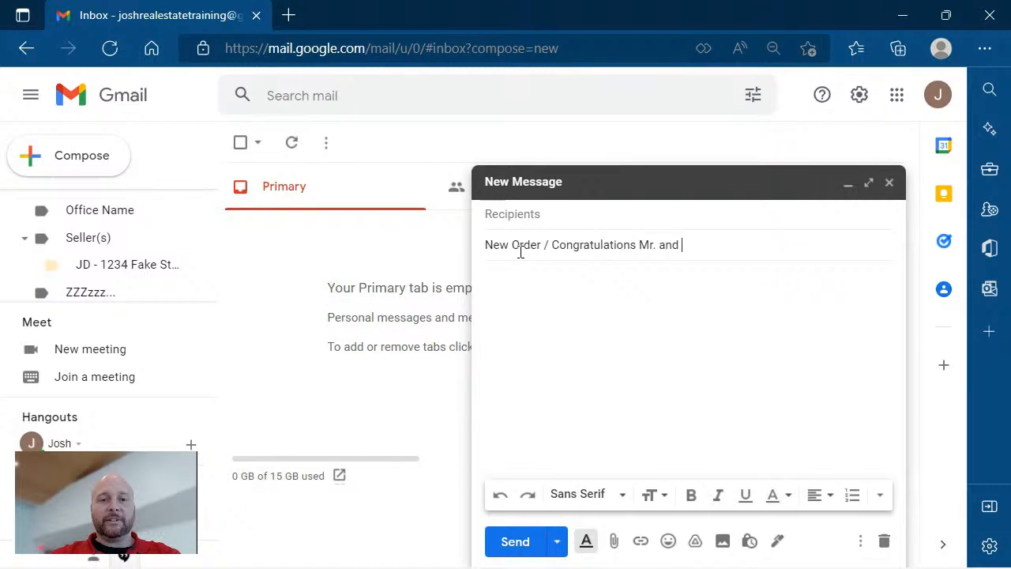
pyautogui.write('Mrs. Smit')
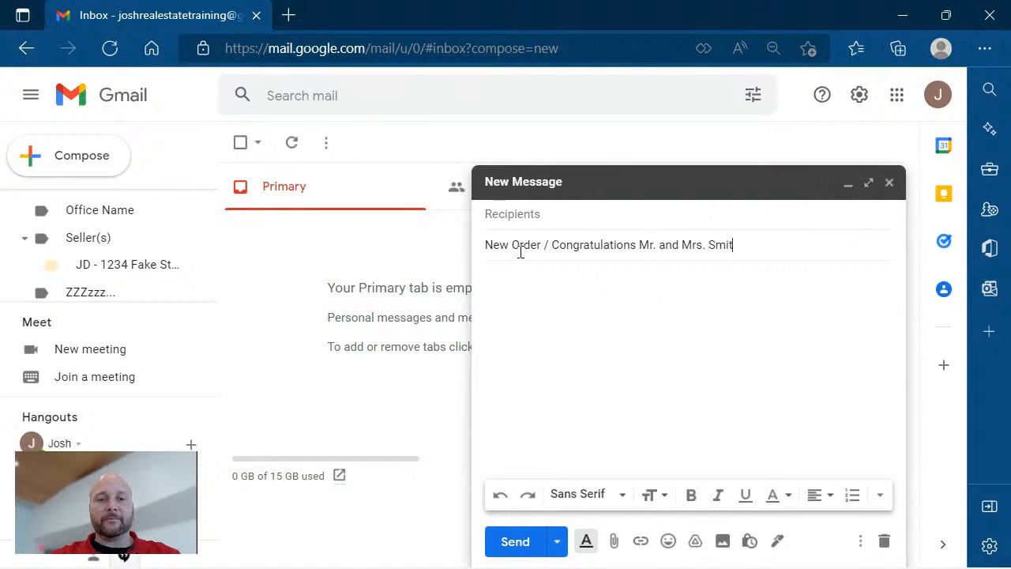
pyautogui.write('h / ')
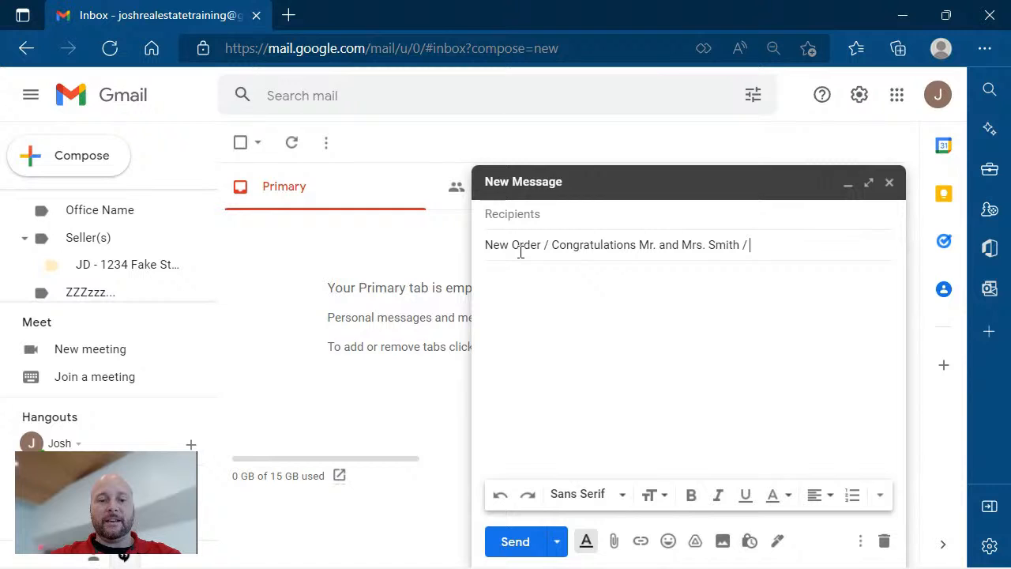
pyautogui.write('1234 Fake ')
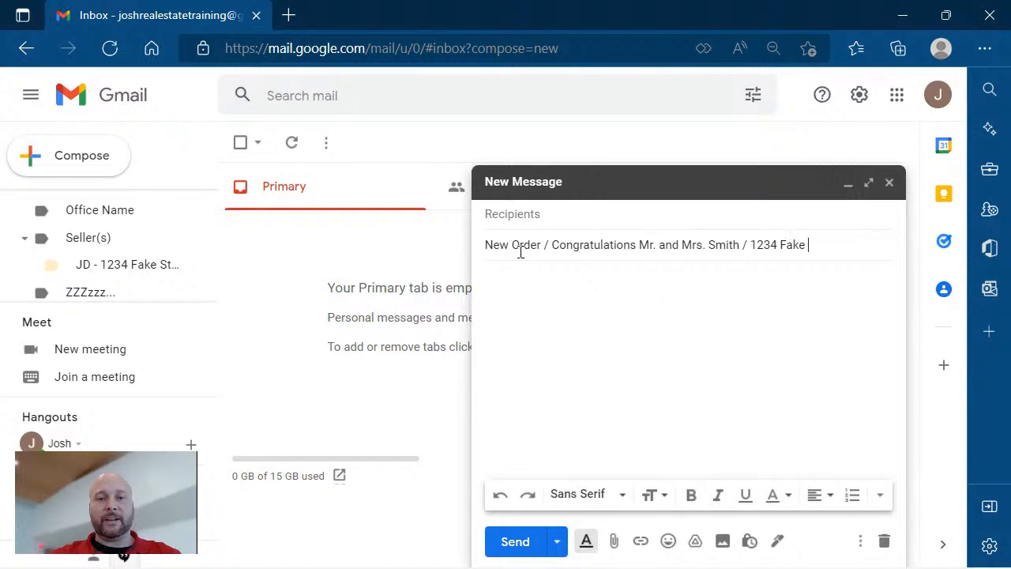
pyautogui.write('Saddress')
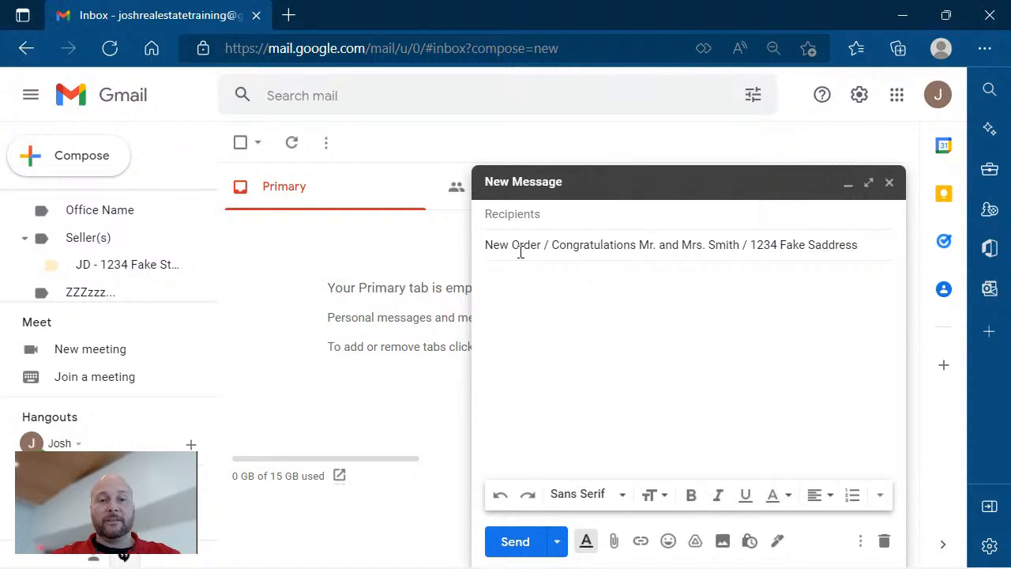
pyautogui.press('BackSpace')
pyautogui.press('BackSpace')
pyautogui.press('BackSpace')
pyautogui.press('BackSpace')
pyautogui.press('BackSpace')
pyautogui.press('BackSpace')
pyautogui.press('BackSpace')
pyautogui.press('BackSpace')
pyautogui.press('BackSpace')
pyautogui.write('Address')
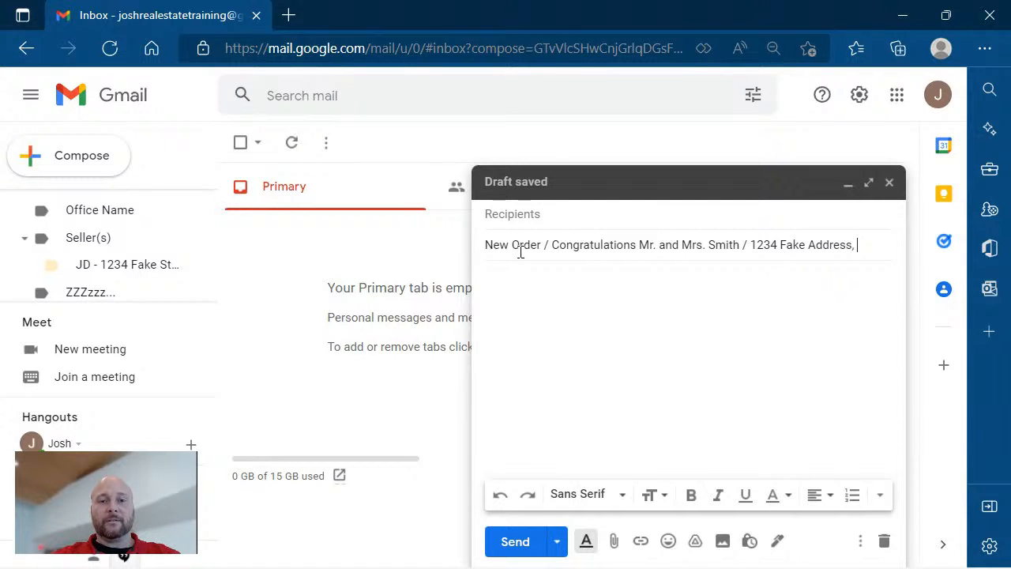
pyautogui.write(', OKC')
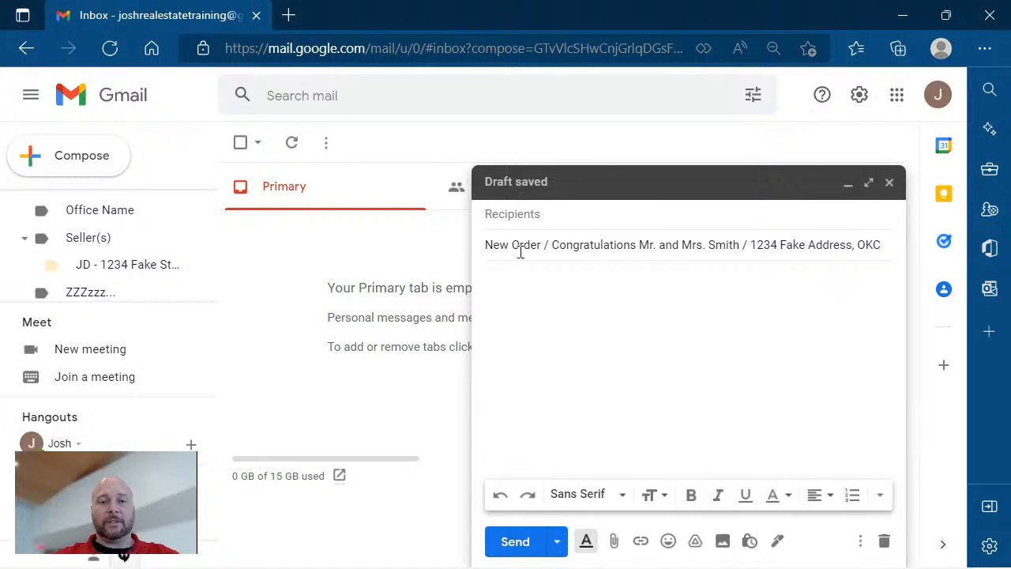
pyautogui.press('Tab')
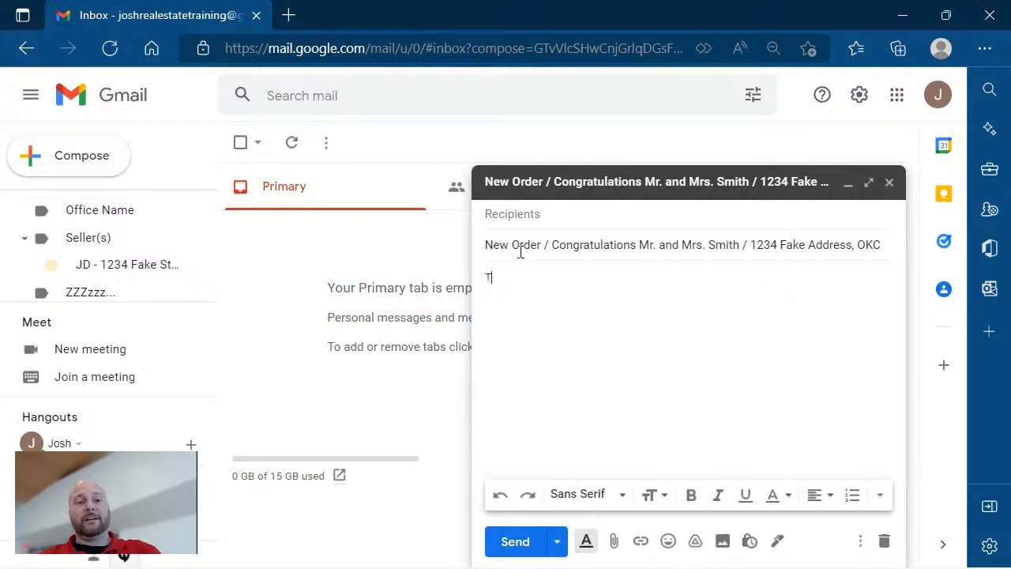
# Write the greeting 'Title Company,' and a first point saying the buyers' new-home contract is attached.
pyautogui.write('itle Compna')
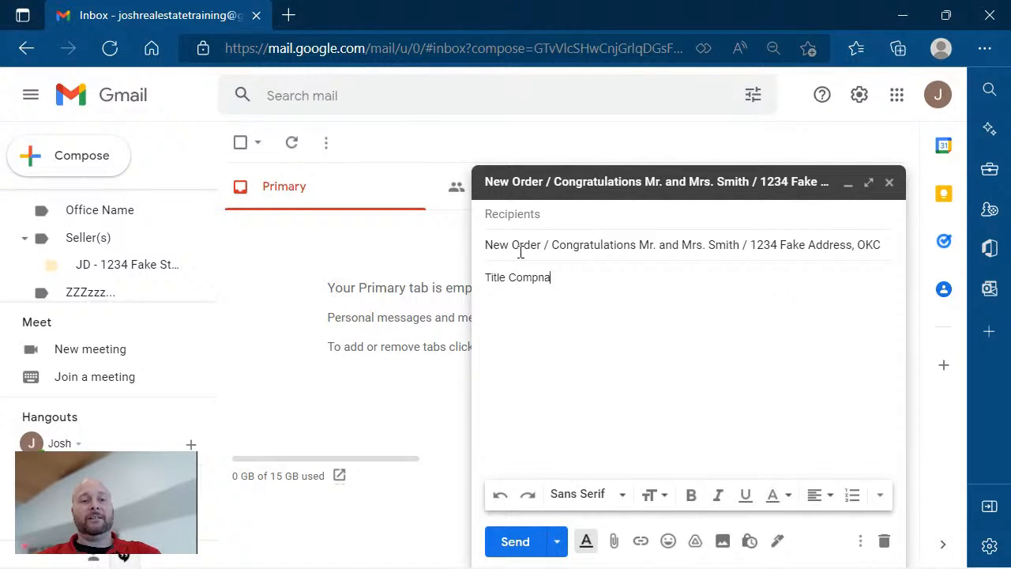
pyautogui.press('BackSpace')
pyautogui.write('any')
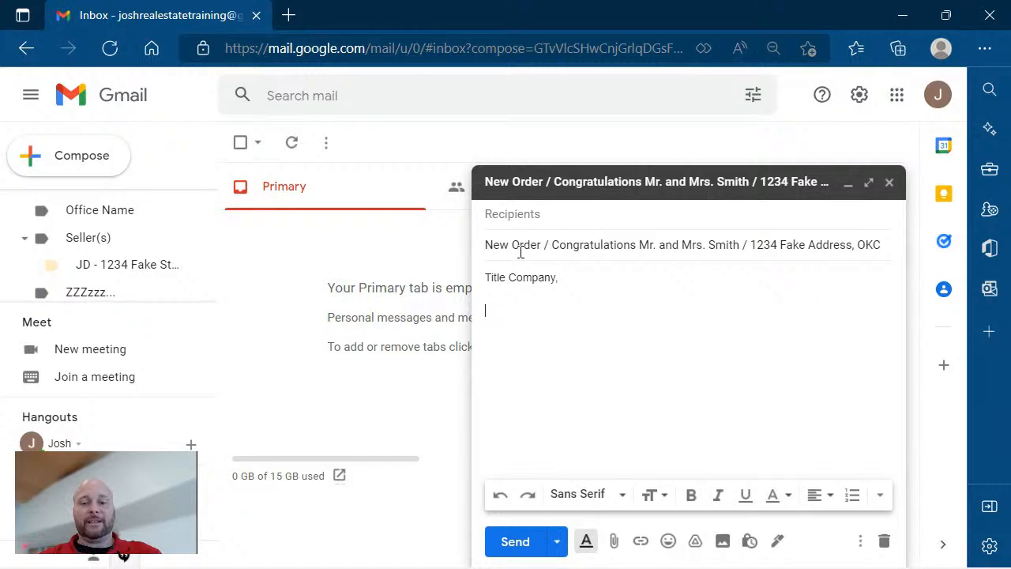
pyautogui.write(',')
pyautogui.press('Return')
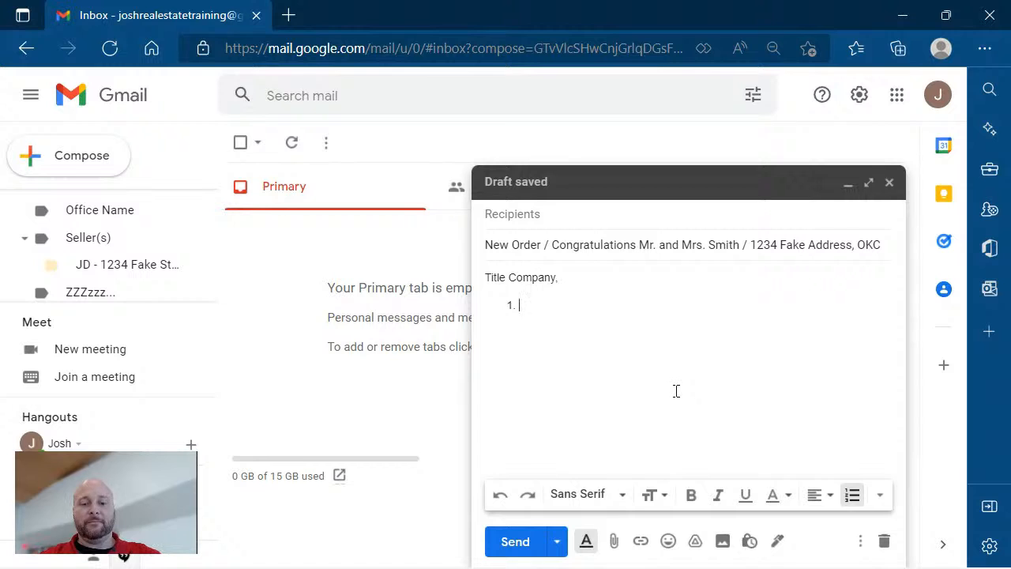
pyautogui.write('Please f')
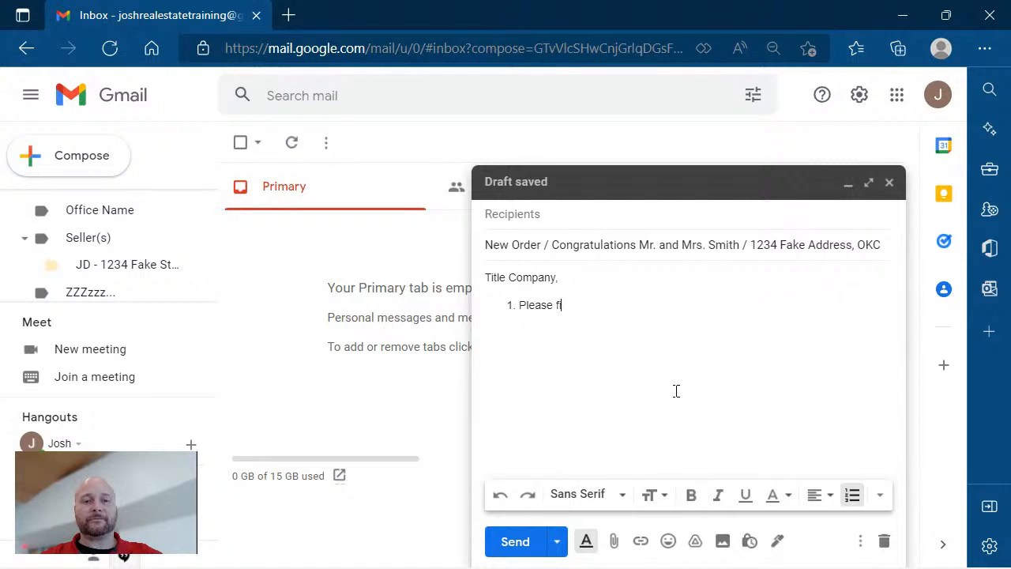
pyautogui.write('ind attached ')
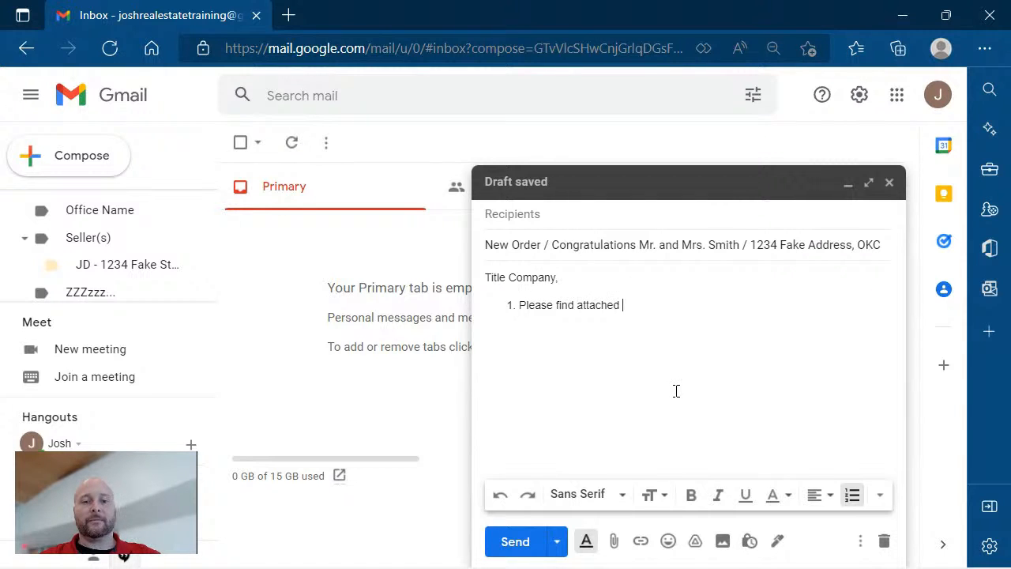
pyautogui.write('Contract ')
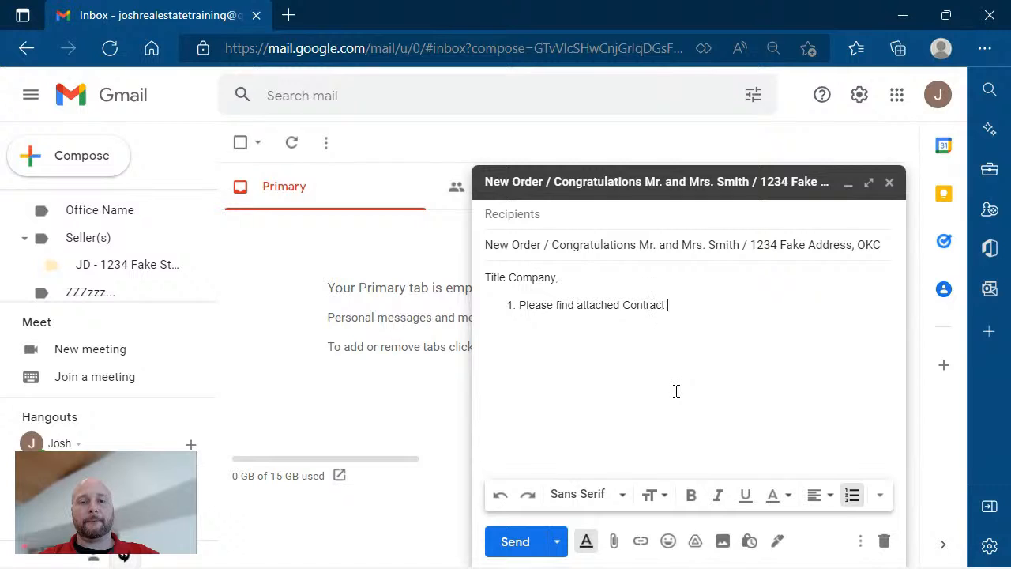
pyautogui.write('and Mr. and Mr')
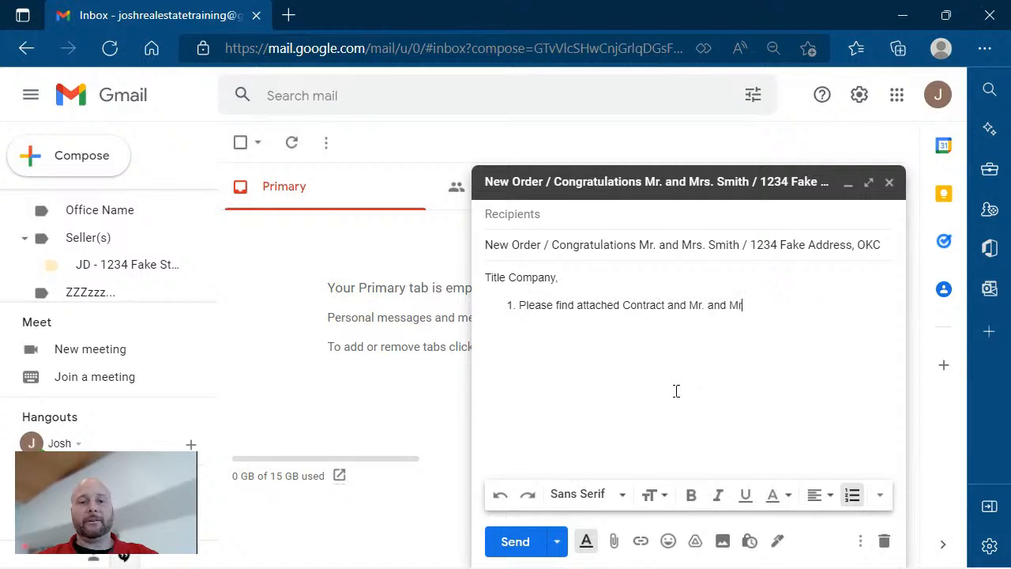
pyautogui.write('s. Smiths ne')
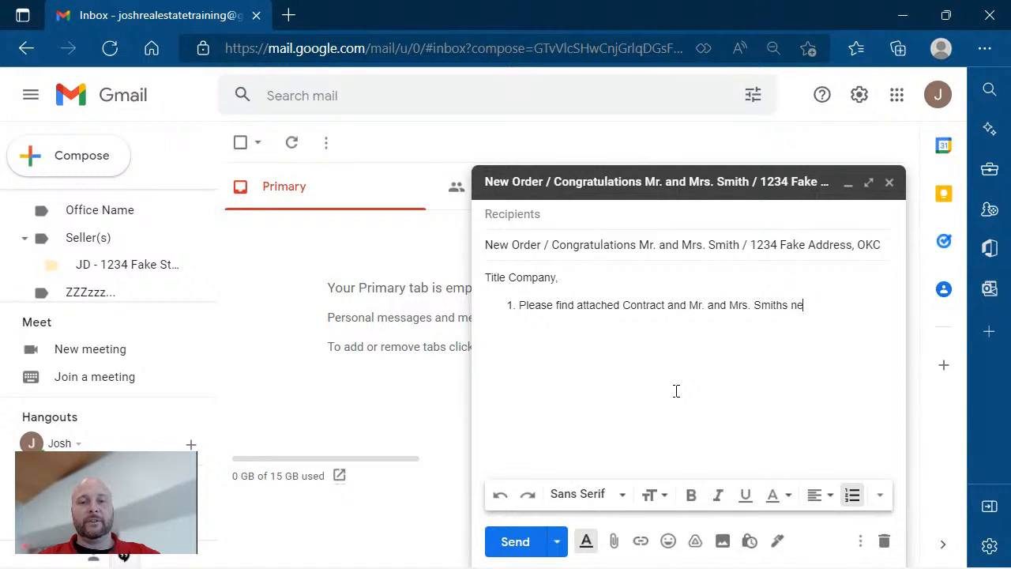
pyautogui.write('w home at 1')
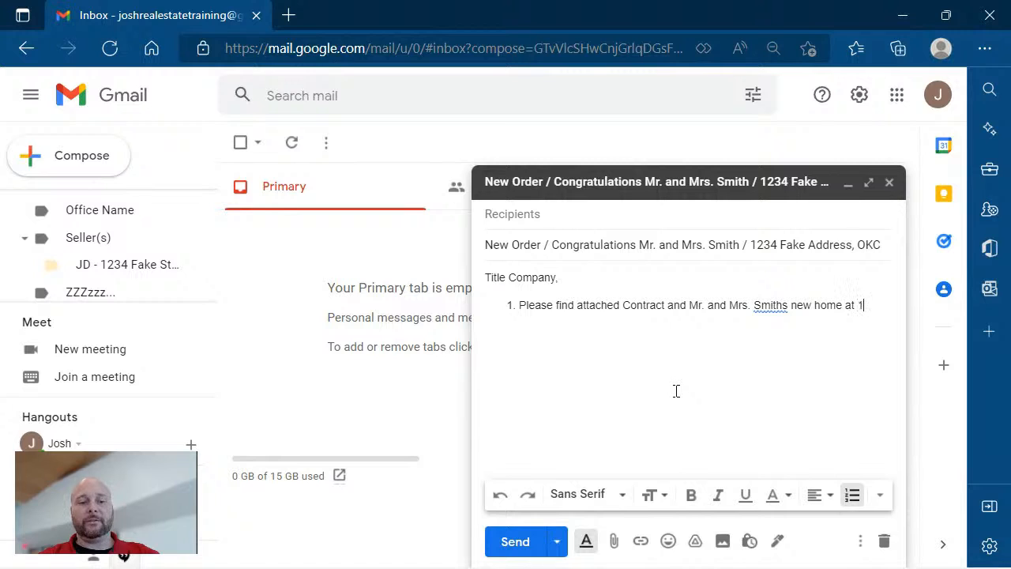
pyautogui.write('234 Fake')
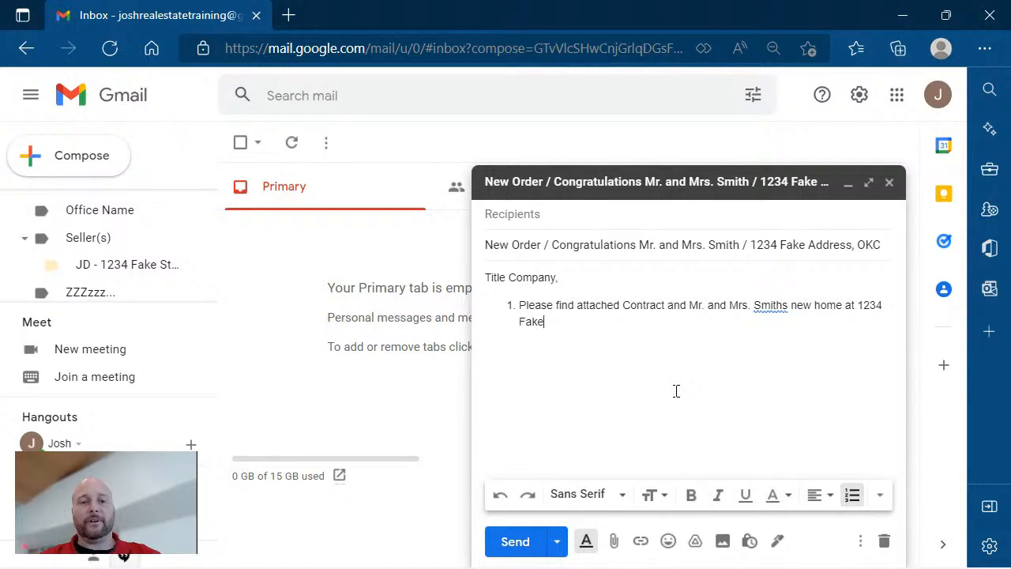
pyautogui.write(' Add')
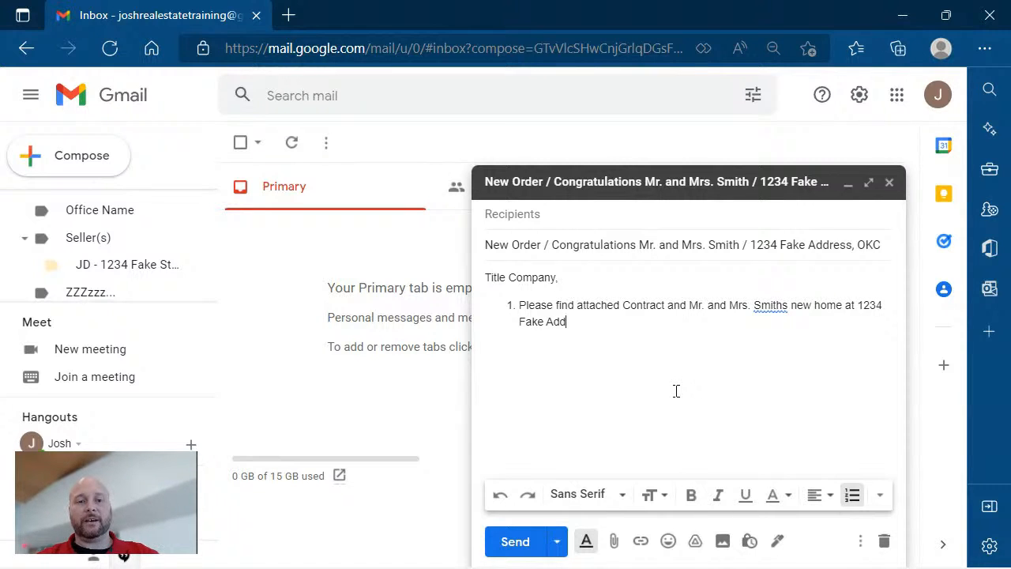
pyautogui.write('ress, OKC.')
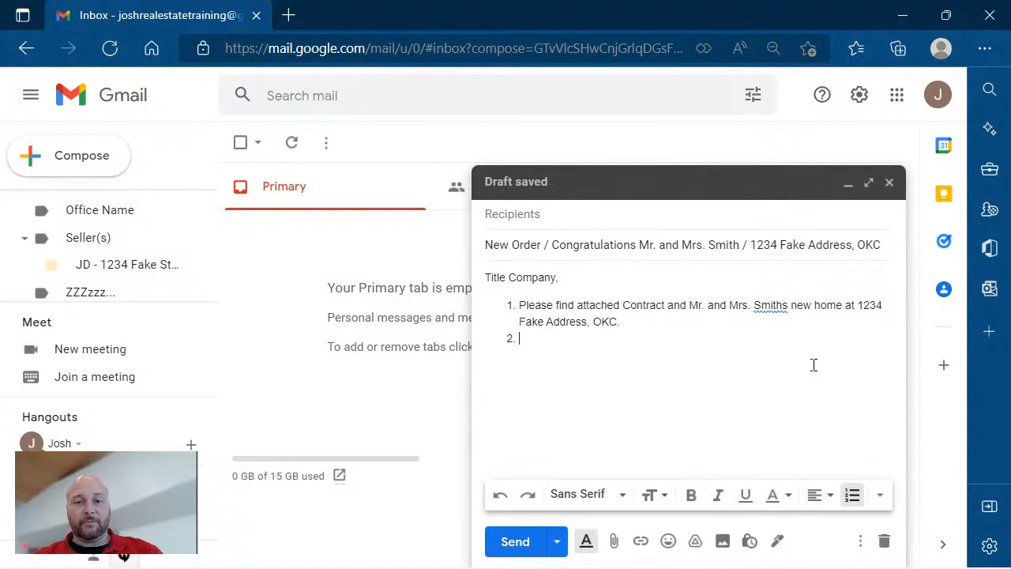
# Fix the possessive spelling, state the buyers are a married couple, and request the earnest-money receipt.
pyautogui.click(765, 306)
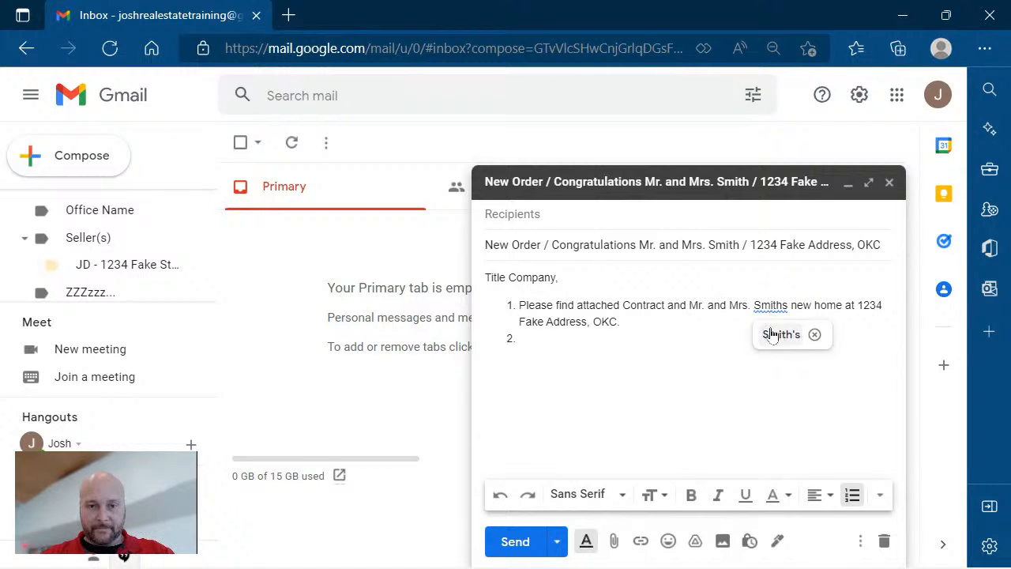
pyautogui.click(774, 334)
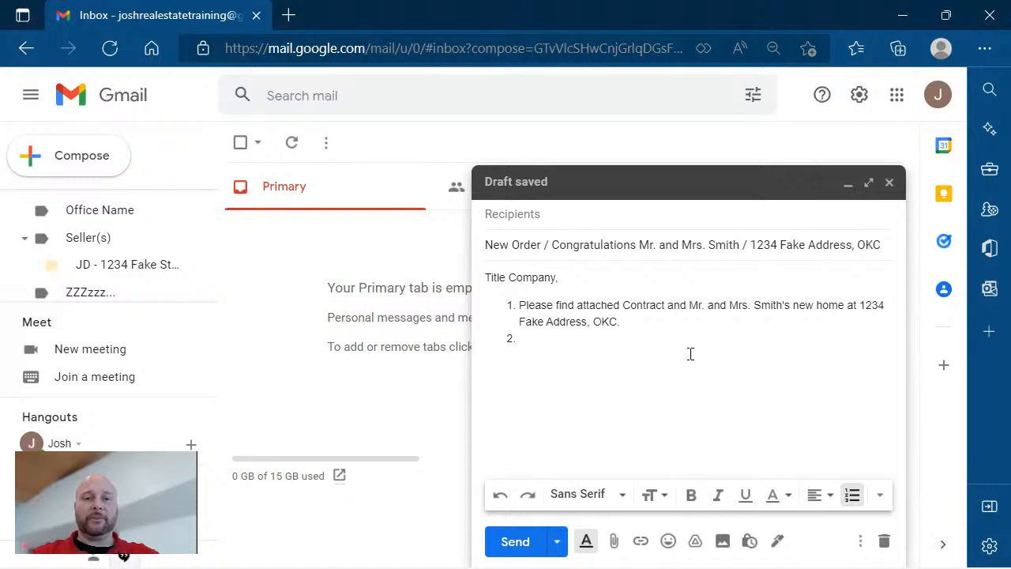
pyautogui.write('Mr. and Mr')
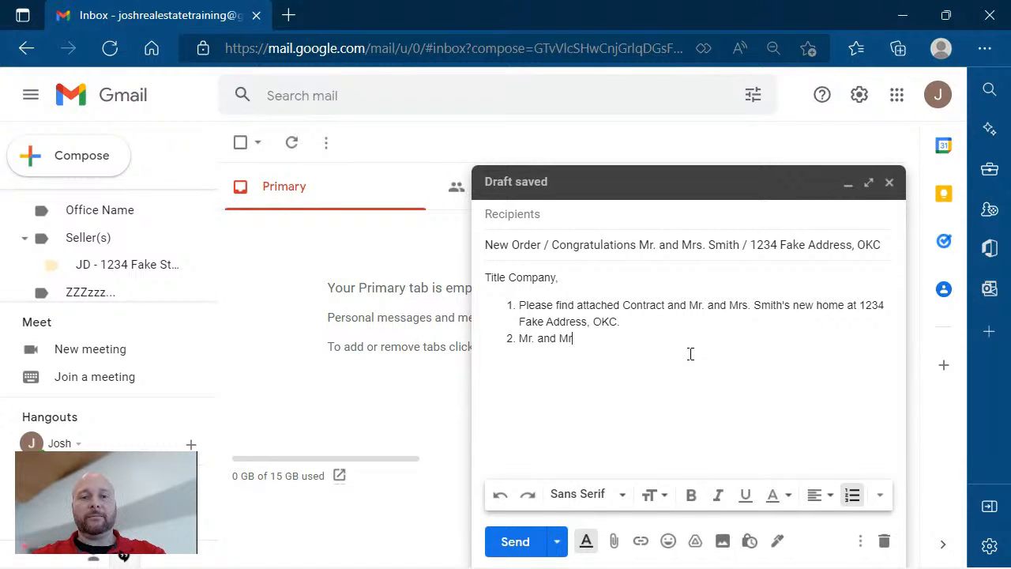
pyautogui.write('s. Smith are a ')
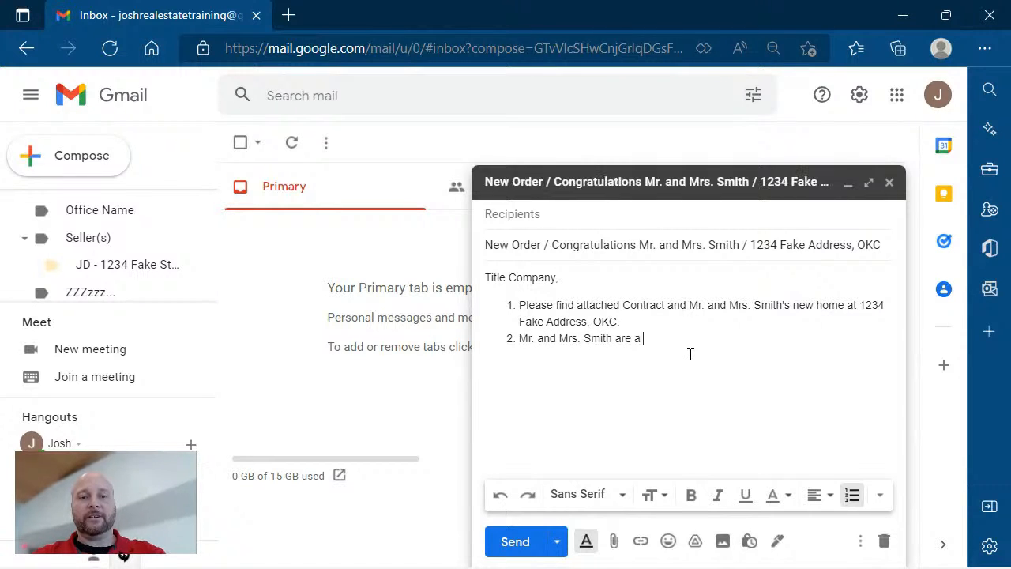
pyautogui.write('Married Couple')
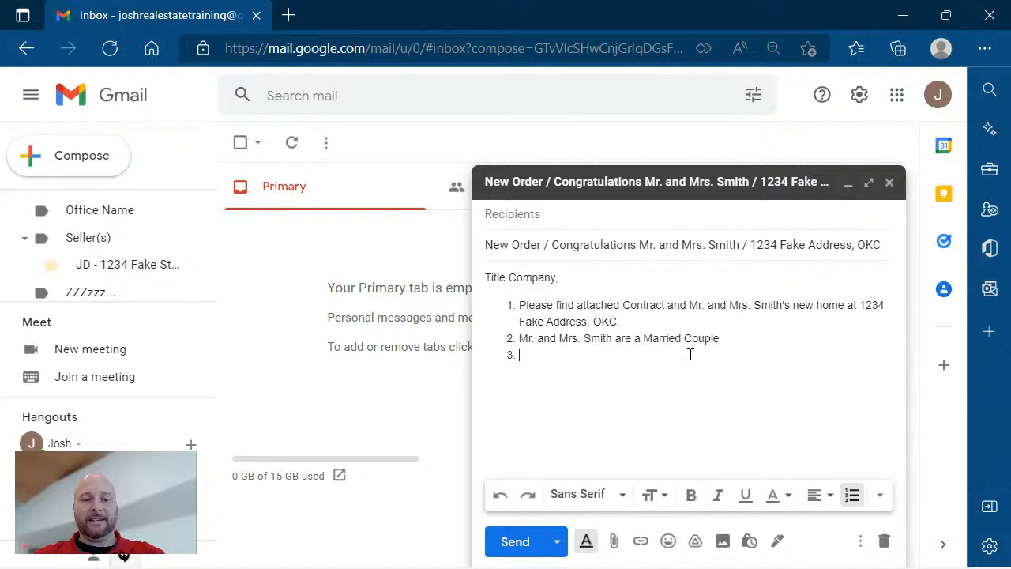
pyautogui.write('Please for')
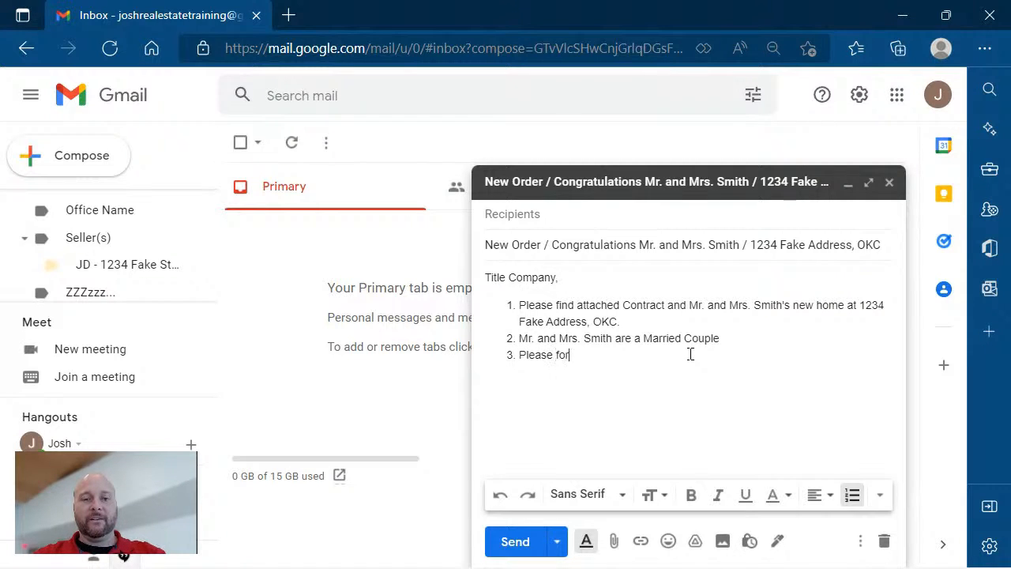
pyautogui.write('ward a ')
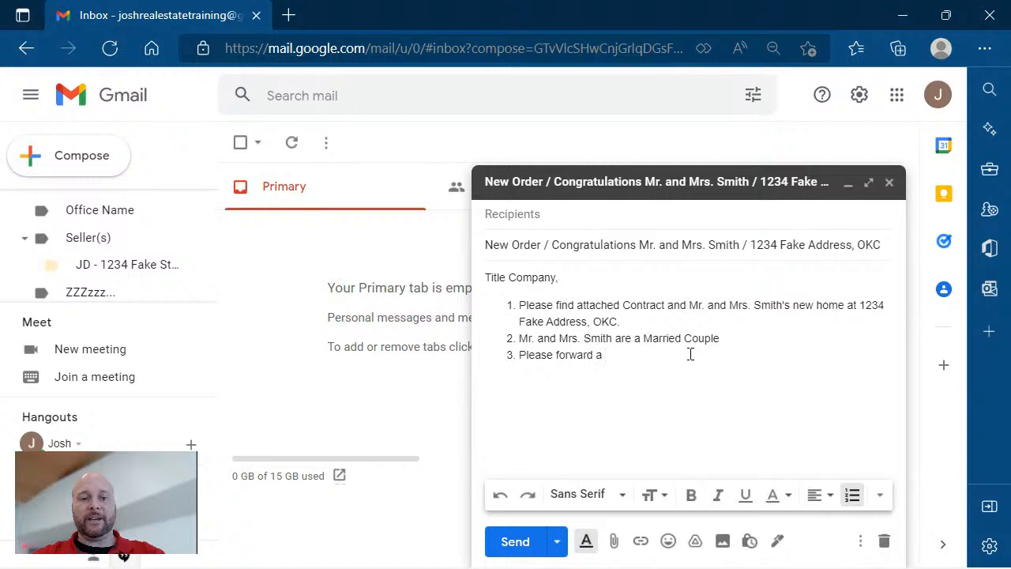
pyautogui.write('receipt fo the')
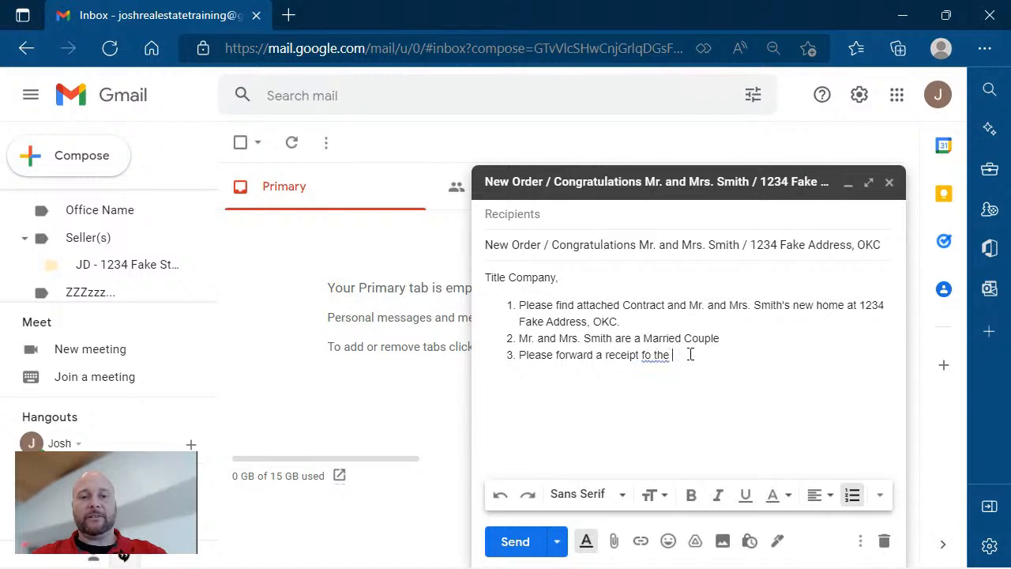
pyautogui.press('BackSpace')
pyautogui.press('BackSpace')
pyautogui.press('BackSpace')
pyautogui.press('BackSpace')
pyautogui.press('BackSpace')
pyautogui.press('BackSpace')
pyautogui.write('of ')
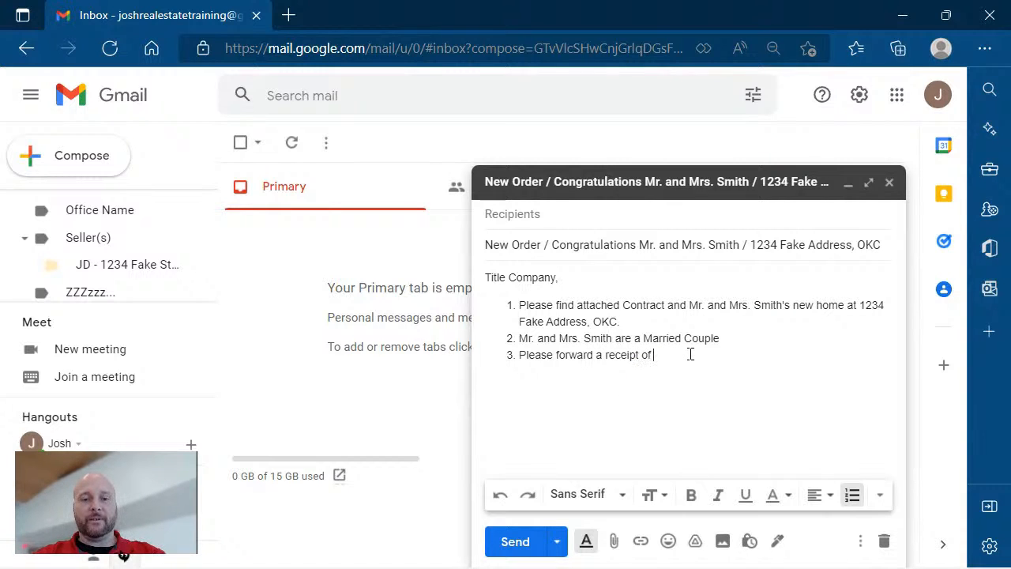
pyautogui.write('the earnest')
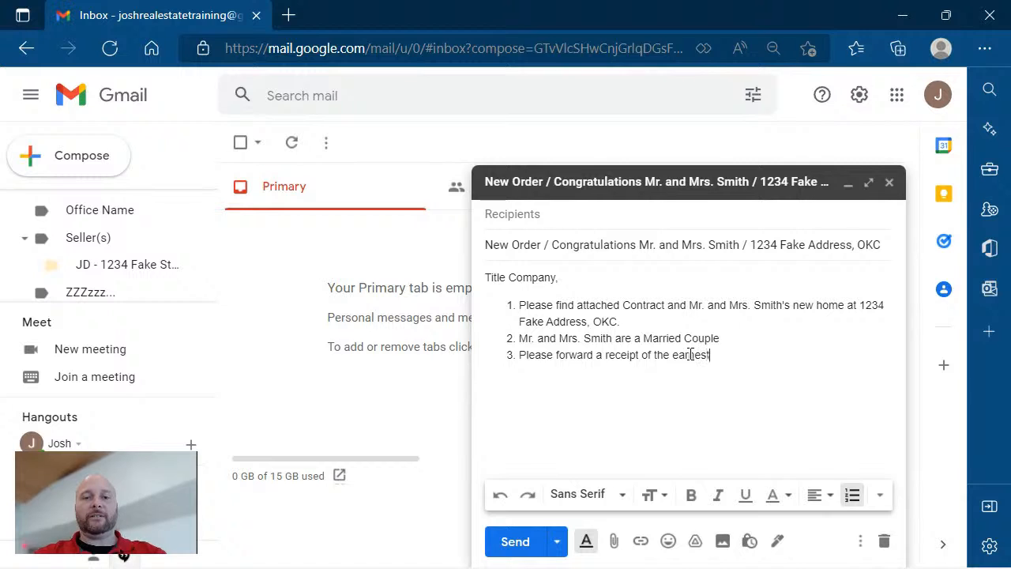
pyautogui.write(' money once')
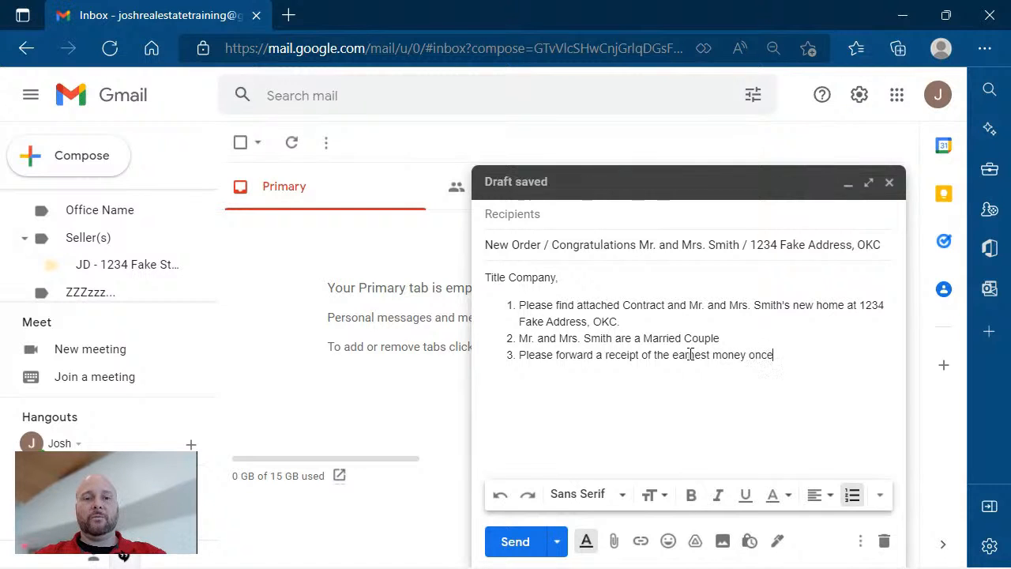
pyautogui.write(' received')
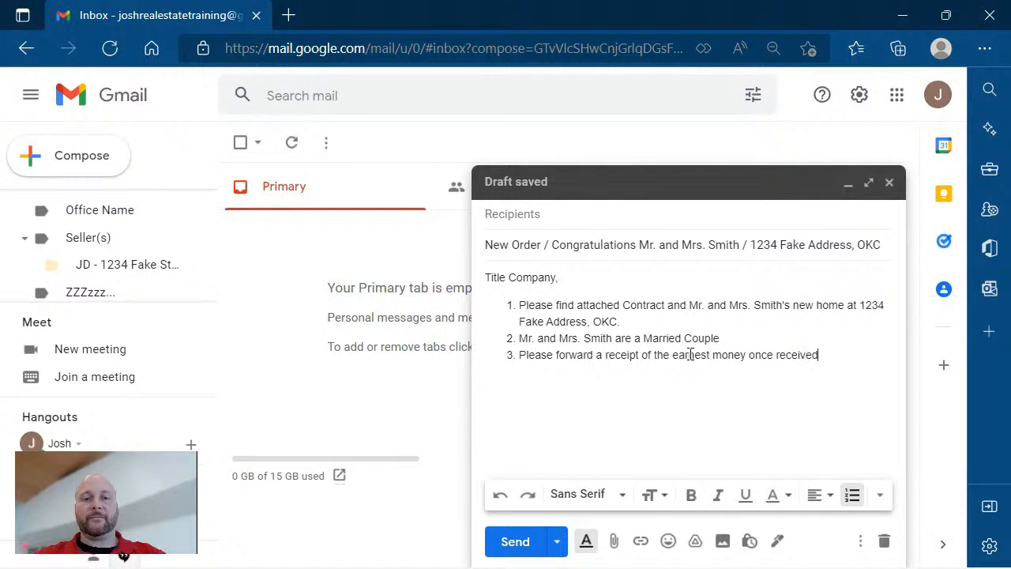
pyautogui.write('T')
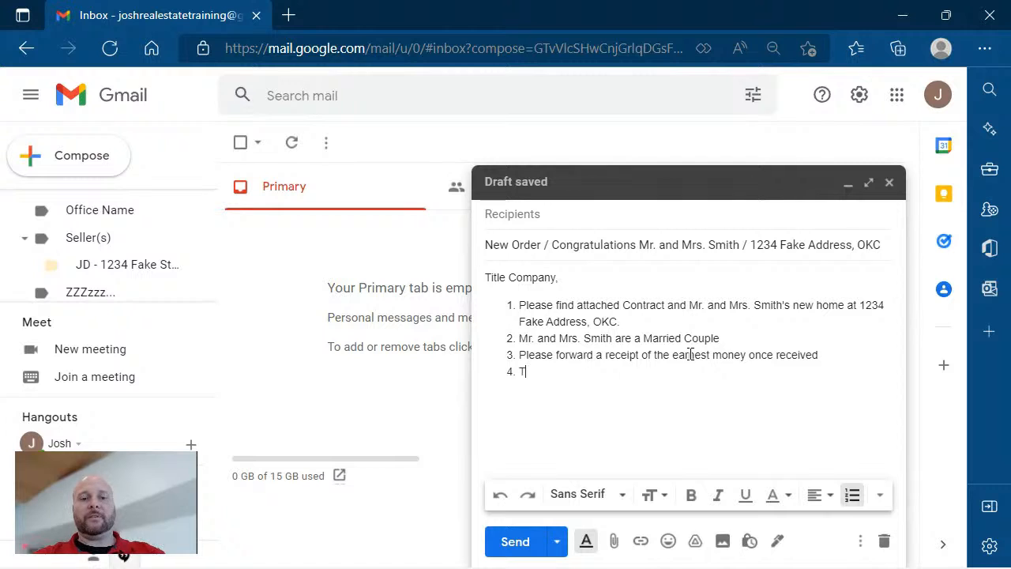
pyautogui.write('he home')
# Add point 4 asking the surveyor to call first because of dogs in the back yard.
pyautogui.press('BackSpace')
pyautogui.press('BackSpace')
pyautogui.press('BackSpace')
pyautogui.press('BackSpace')
pyautogui.press('BackSpace')
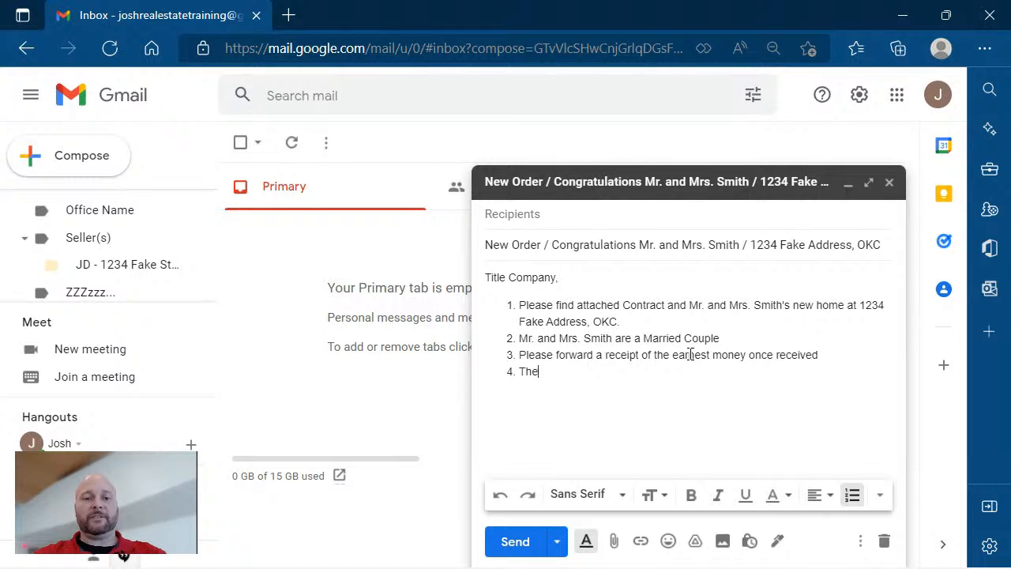
pyautogui.press('BackSpace')
pyautogui.press('BackSpace')
pyautogui.press('BackSpace')
pyautogui.write('Mr. and M')
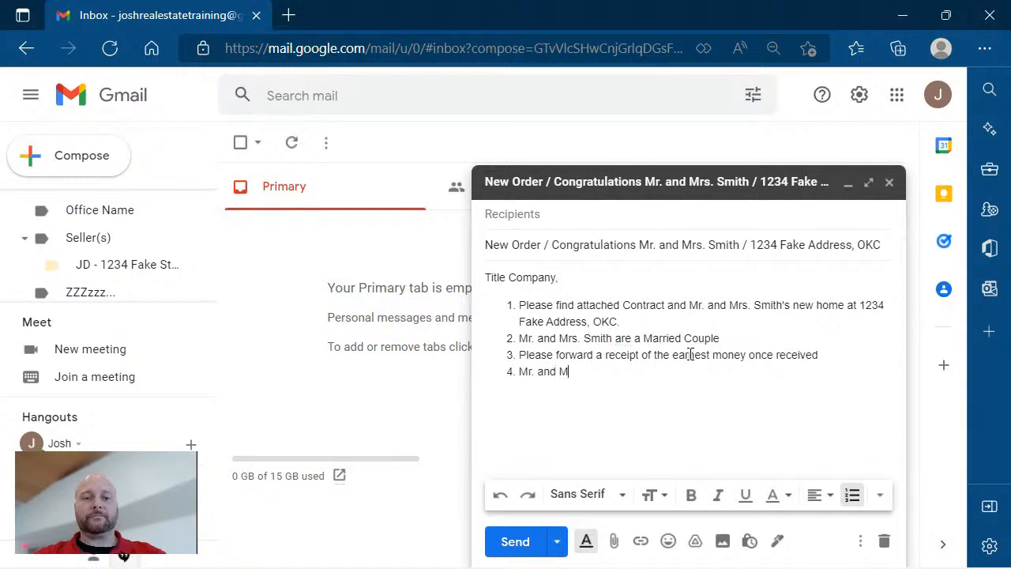
pyautogui.write('rs. Smiths')
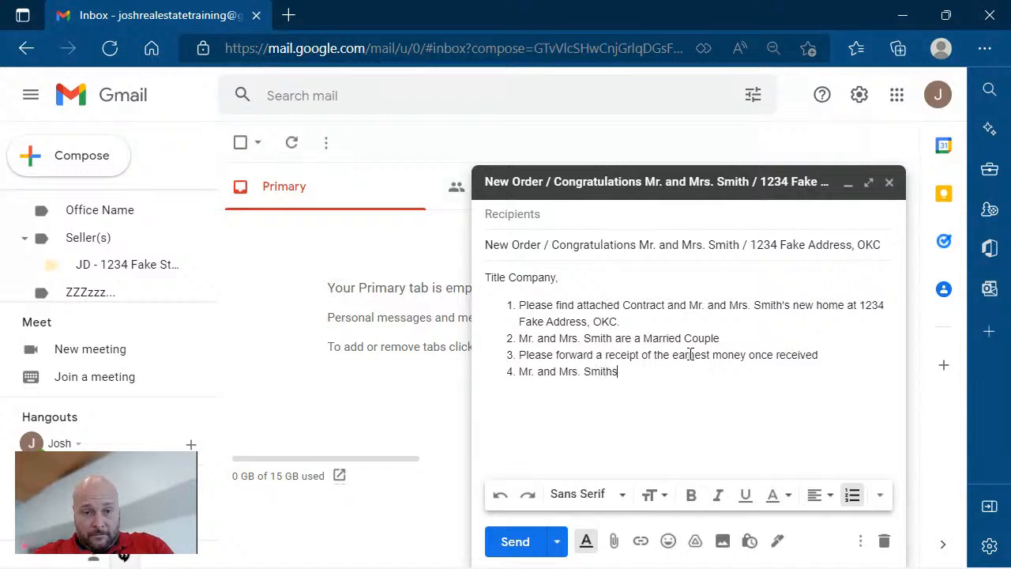
pyautogui.write(' new home ha')
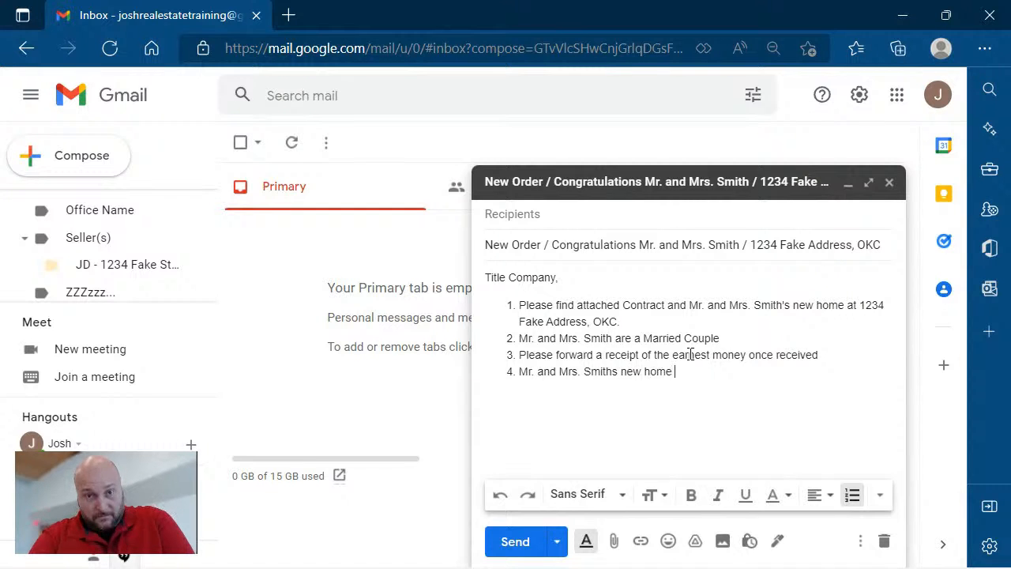
pyautogui.write('s in the back ')
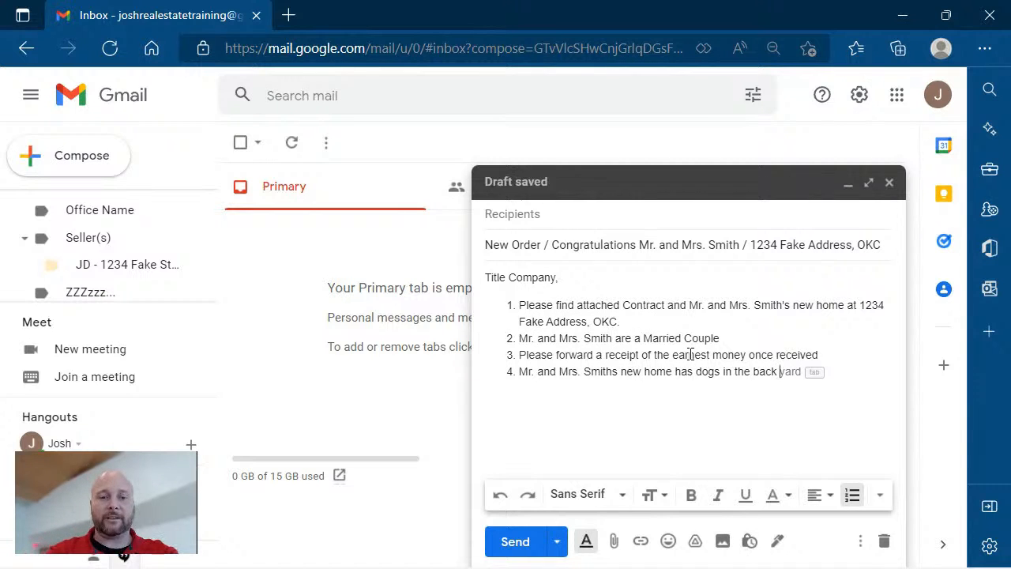
pyautogui.write('yard. ')
pyautogui.write('please')
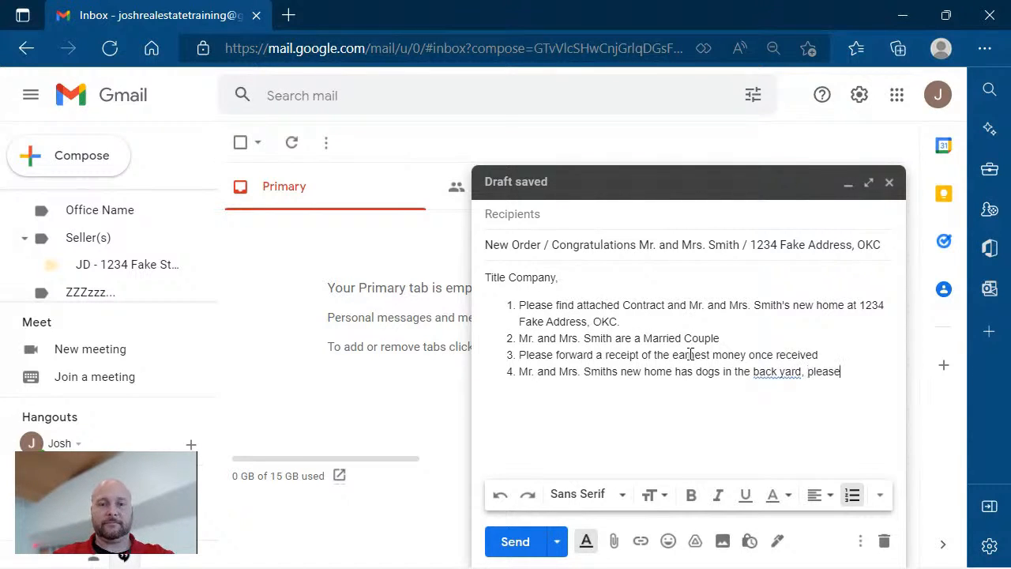
pyautogui.write(' ensure the ')
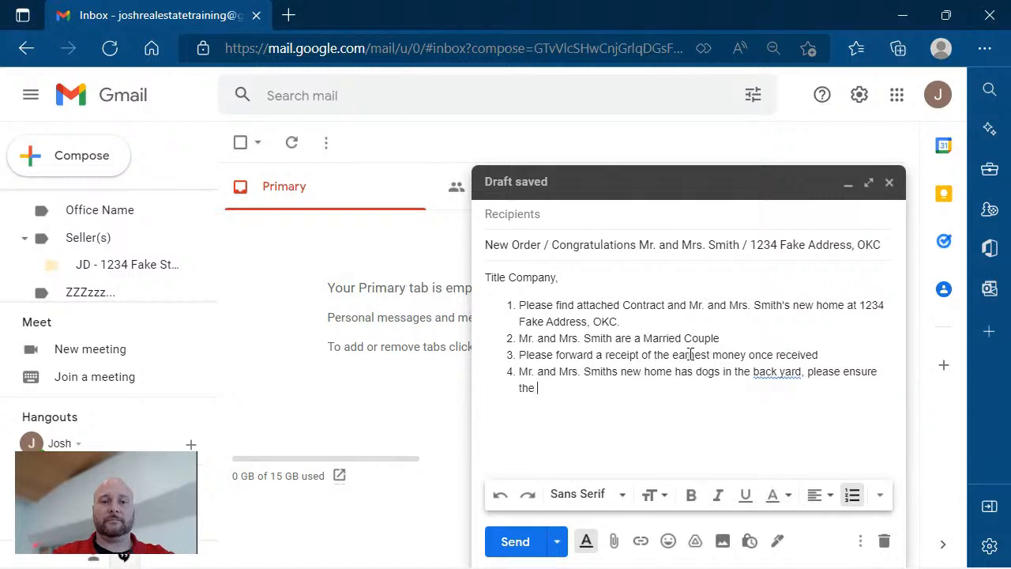
pyautogui.write('surveyor ')
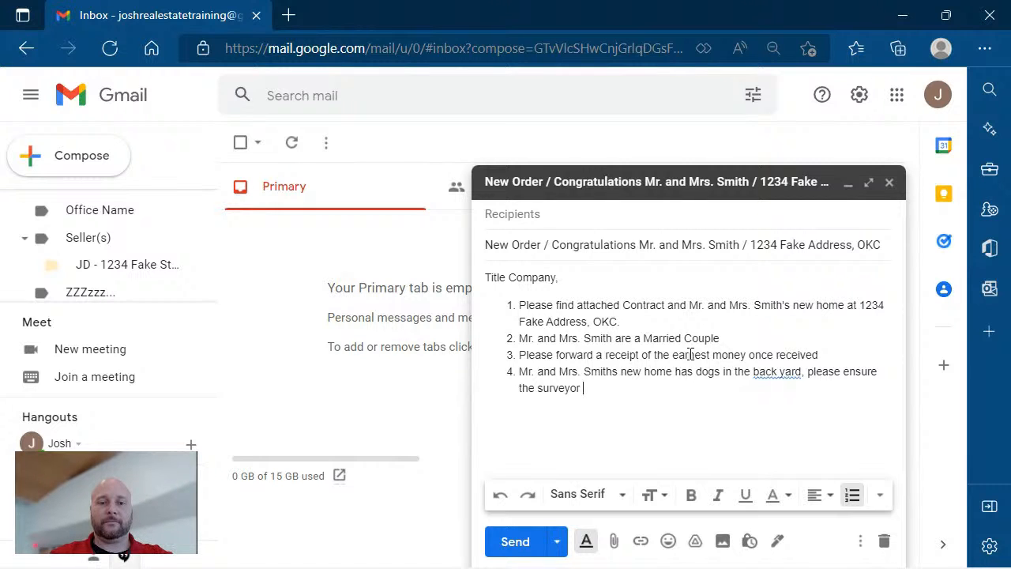
pyautogui.write('calls prior to')
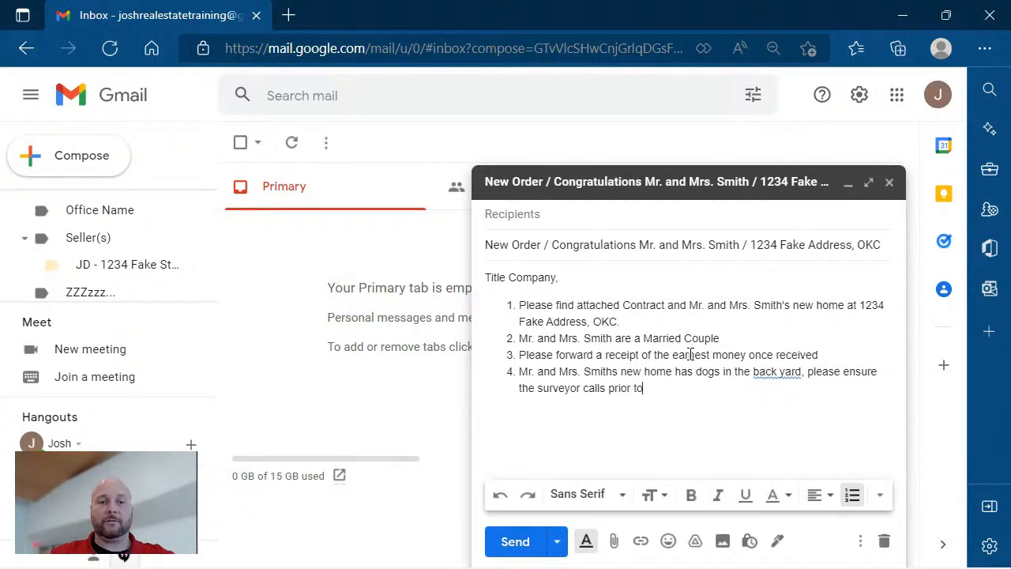
pyautogui.write(' coming o')
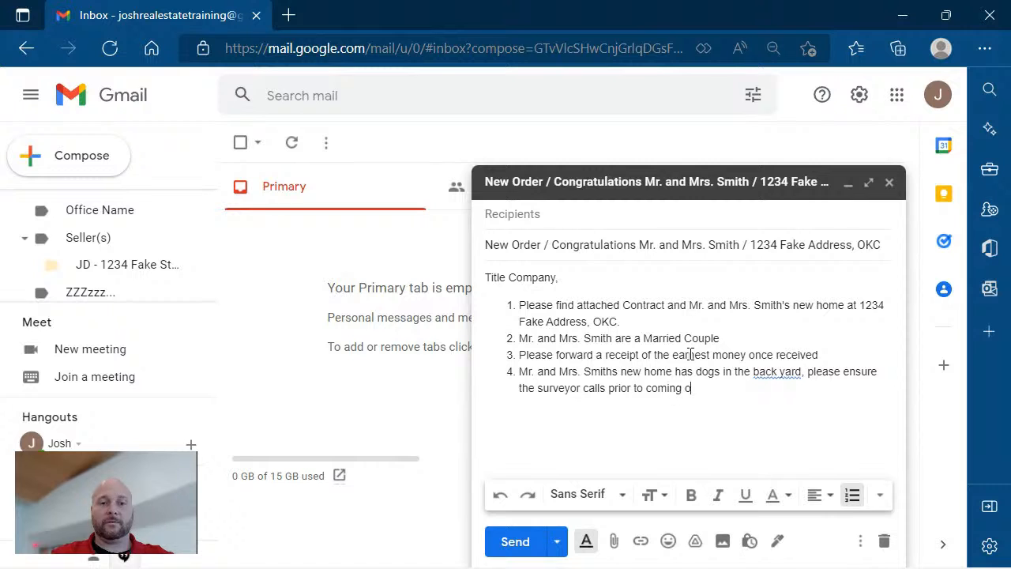
pyautogui.write('ut for the survey.')
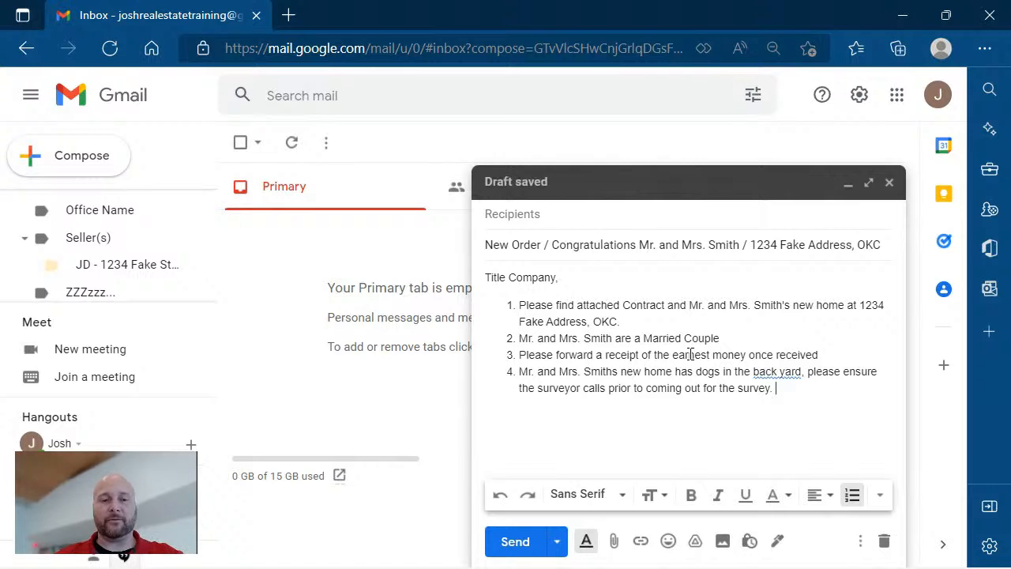
pyautogui.press('Return')
# Name abc Bank as lender with the loan officer's number and attached approval letter, then begin point 6.
pyautogui.write('M')
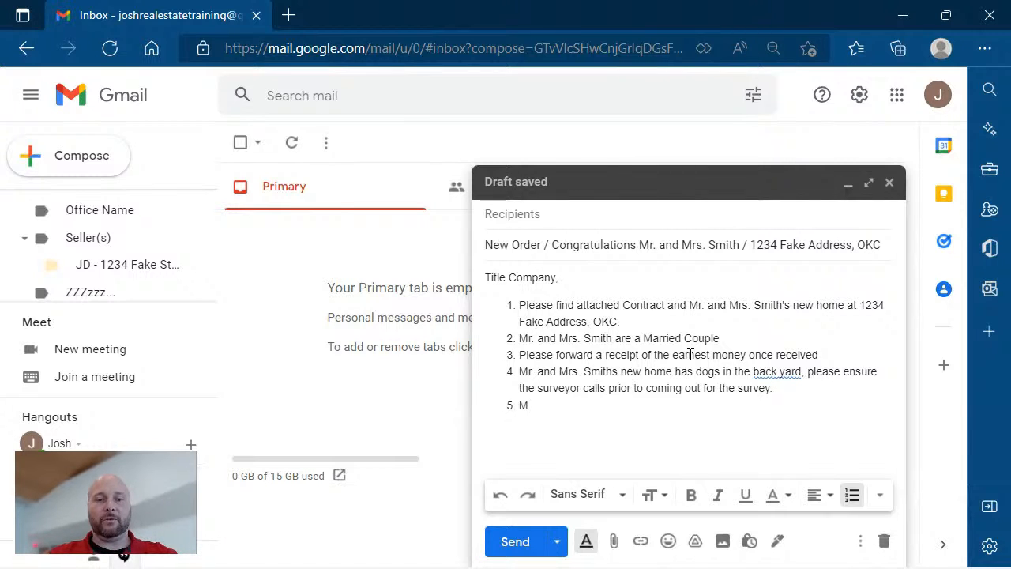
pyautogui.write('r. . ')
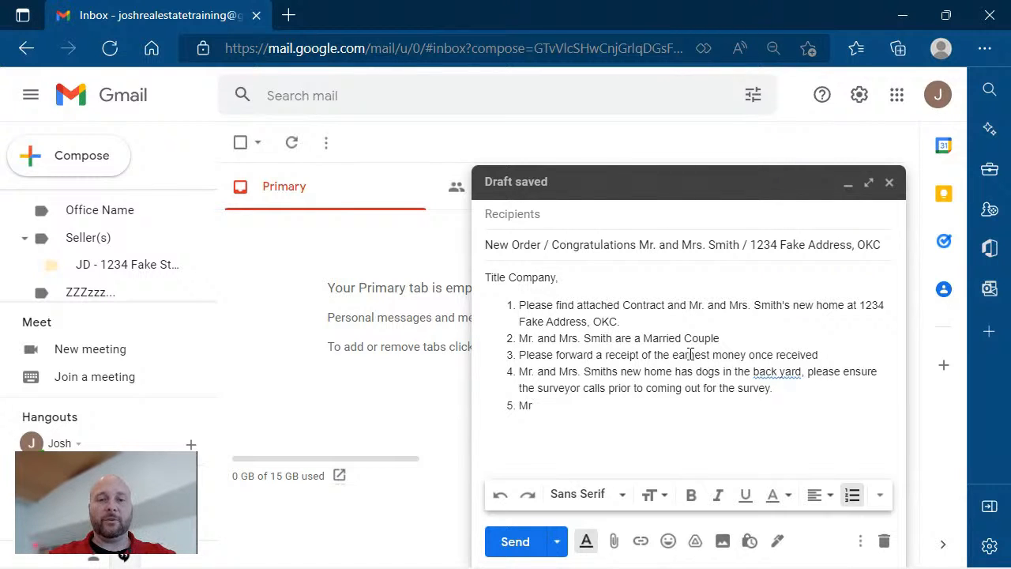
pyautogui.write('and Mrs. ')
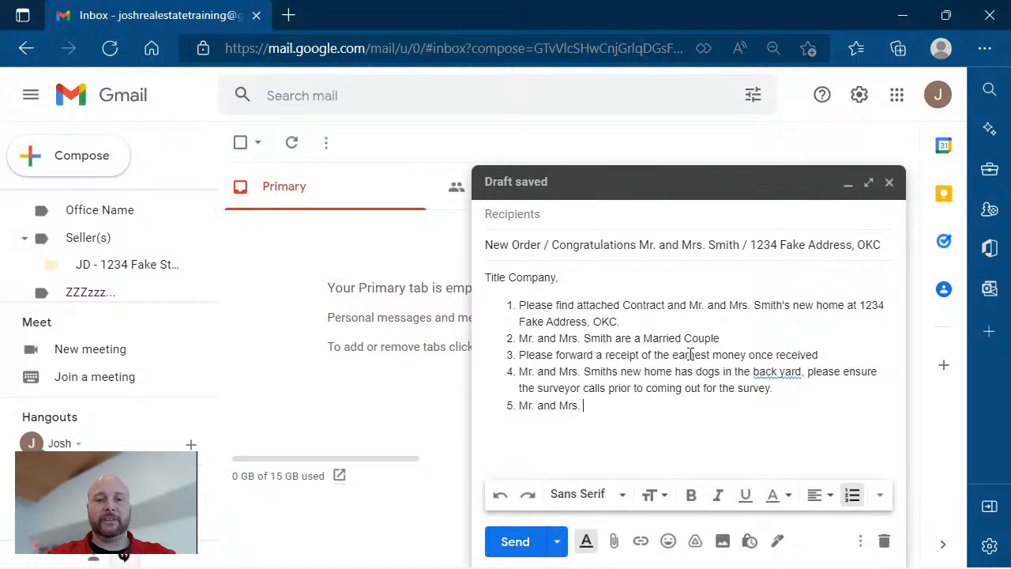
pyautogui.write('Smiths')
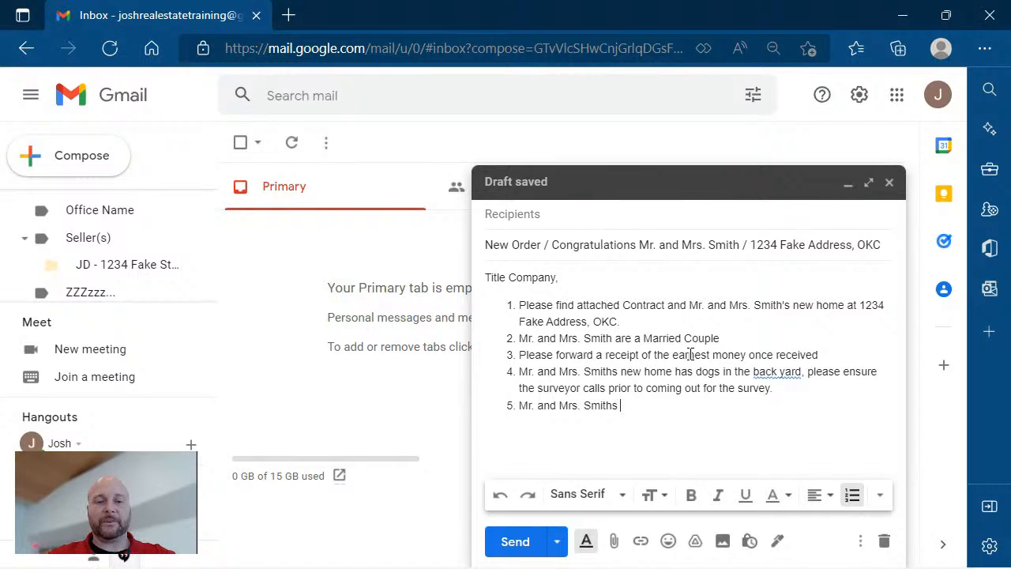
pyautogui.press('BackSpace')
pyautogui.press('BackSpace')
pyautogui.write("'s Lende")
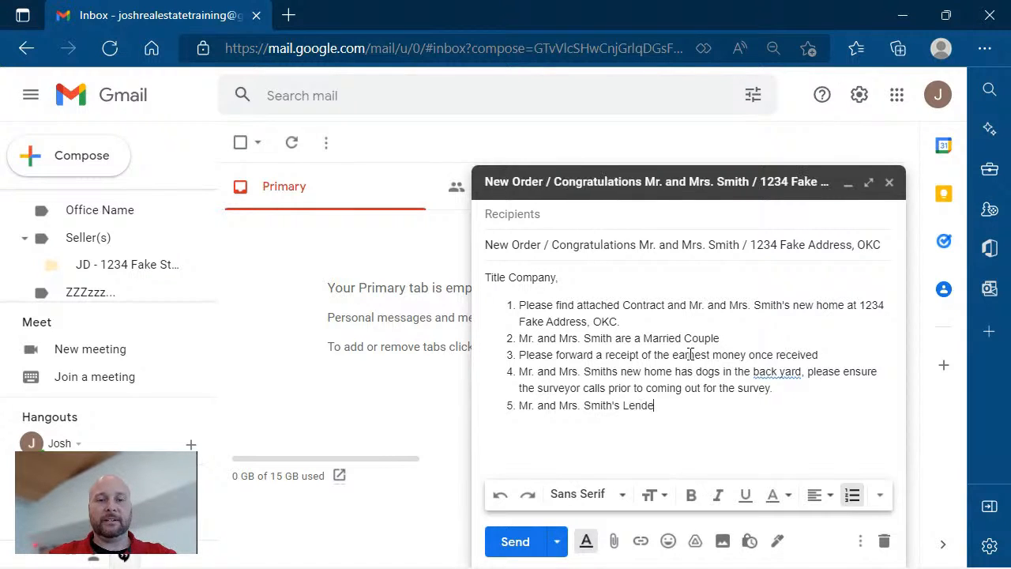
pyautogui.write('r is a')
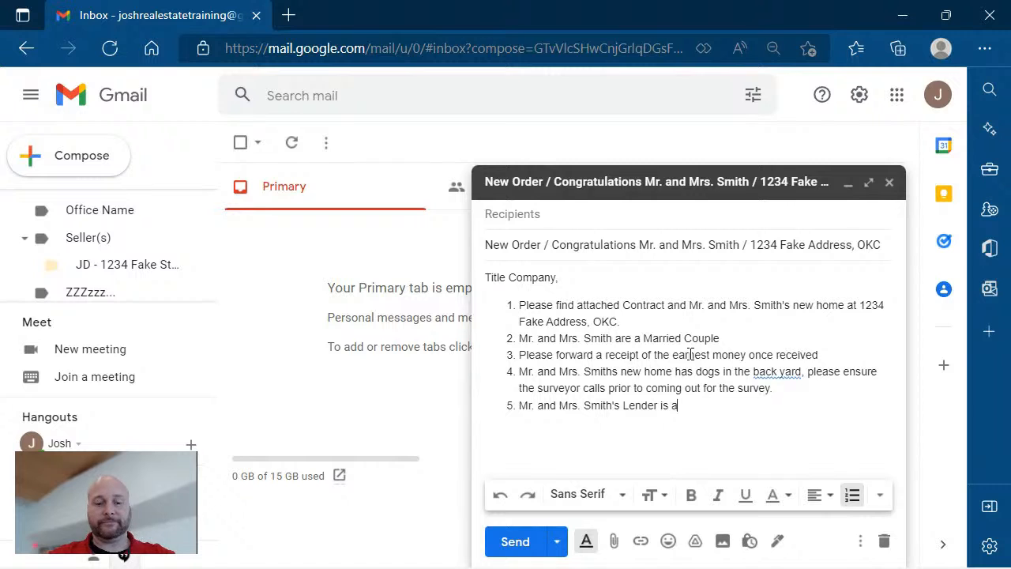
pyautogui.write('bc Bank')
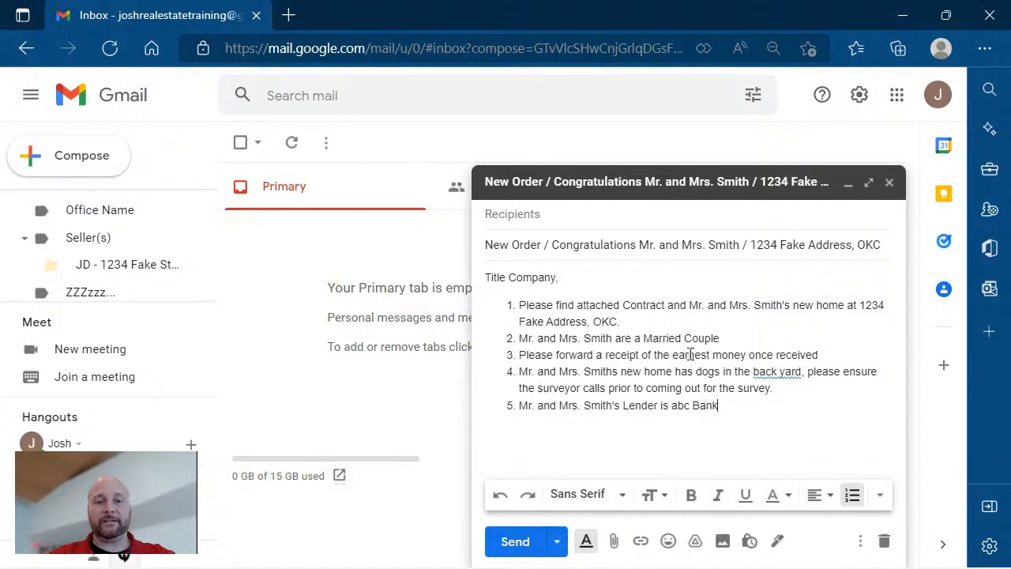
pyautogui.write(' with To')
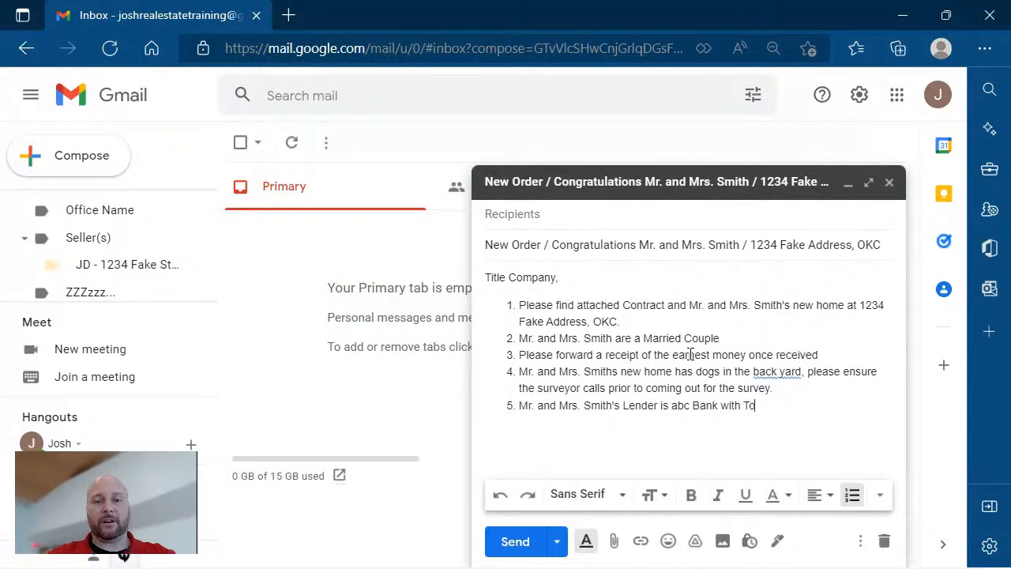
pyautogui.write('m Broker')
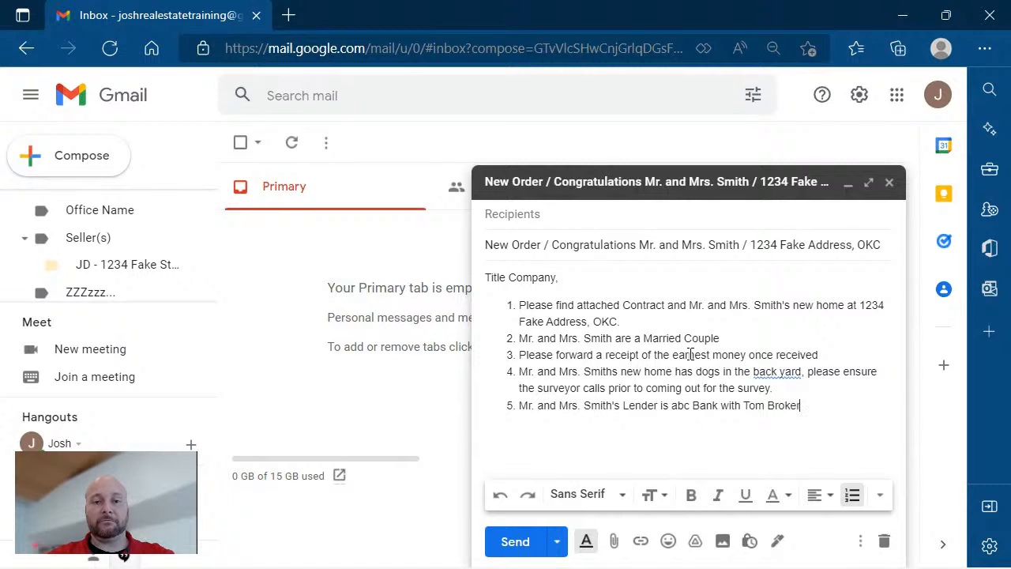
pyautogui.write(' as the lende')
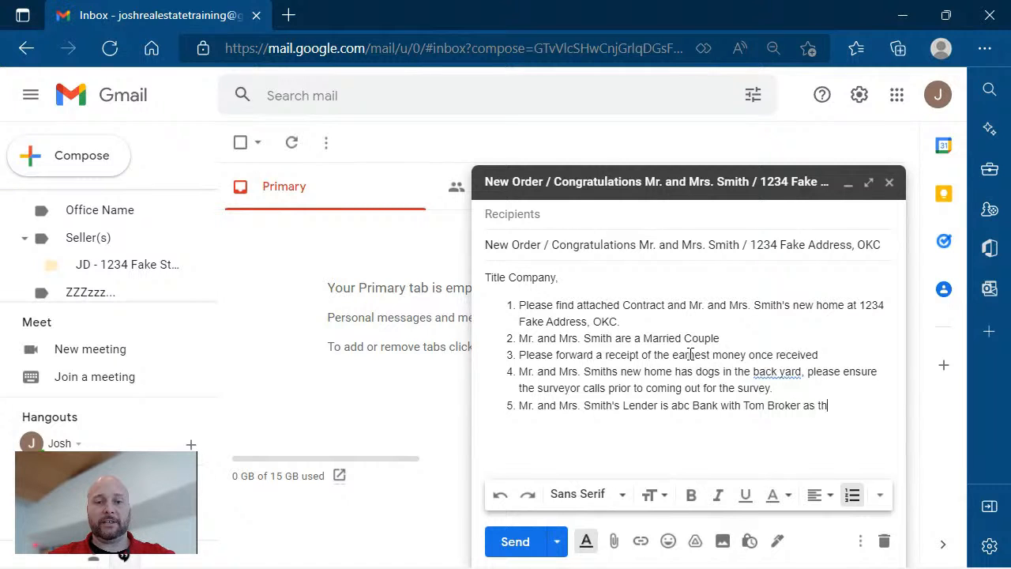
pyautogui.write('r ')
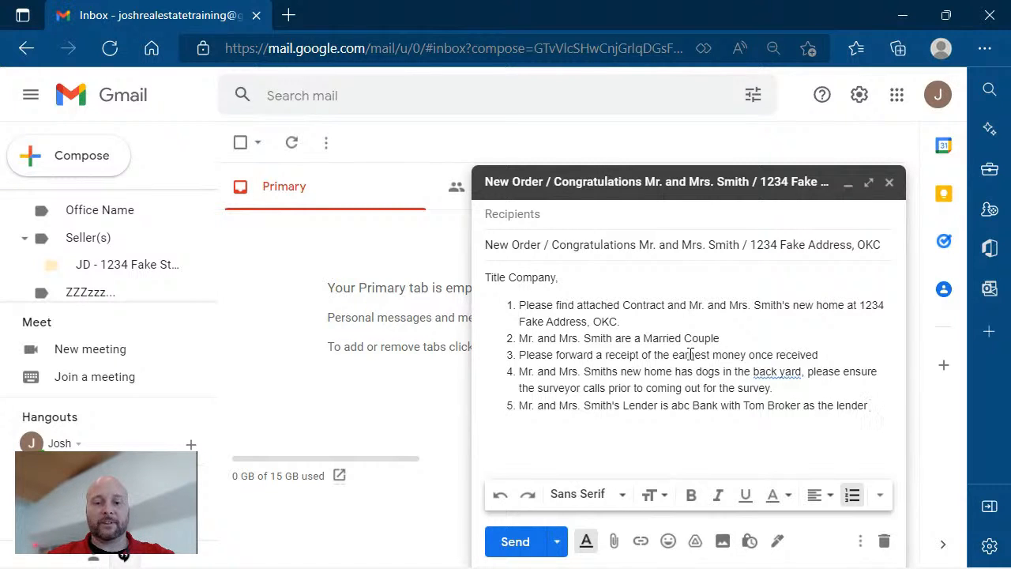
pyautogui.write('who')
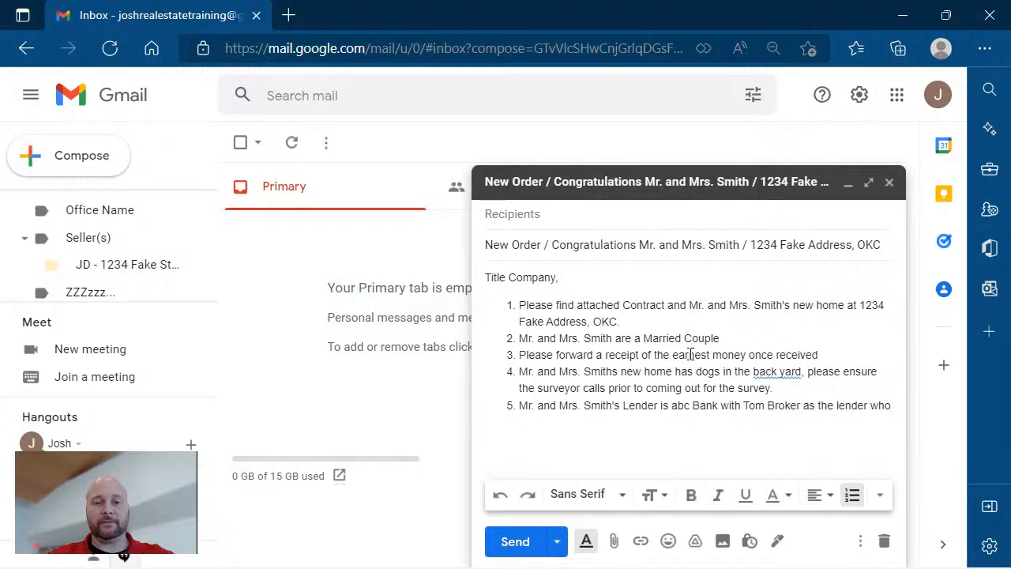
pyautogui.write('s number is ')
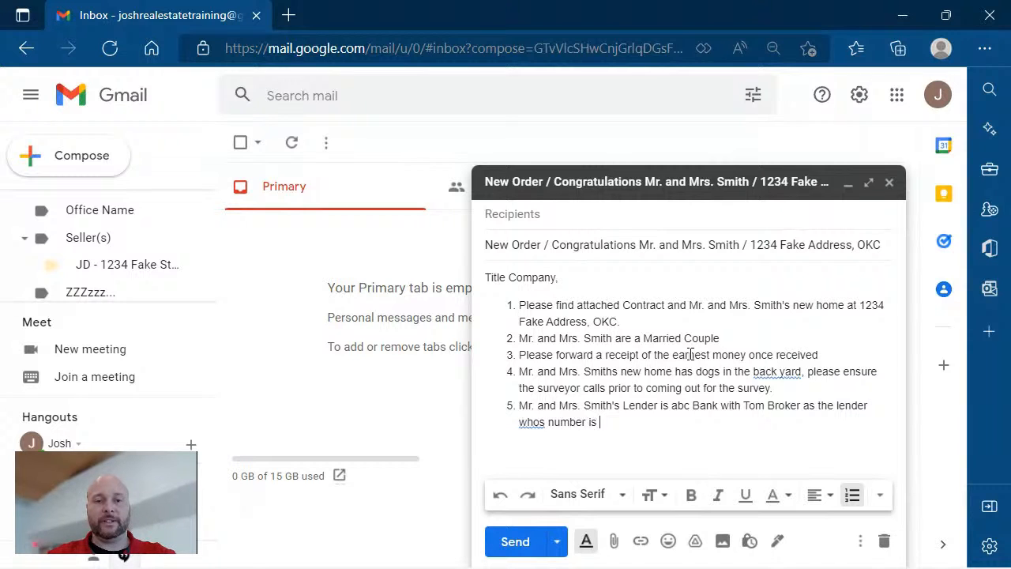
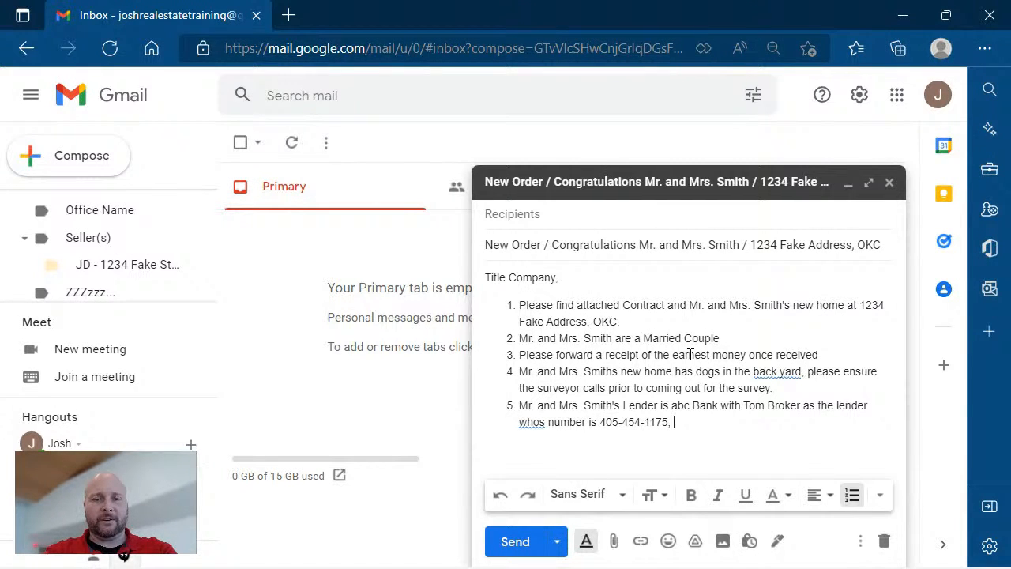
pyautogui.write('and whos ')
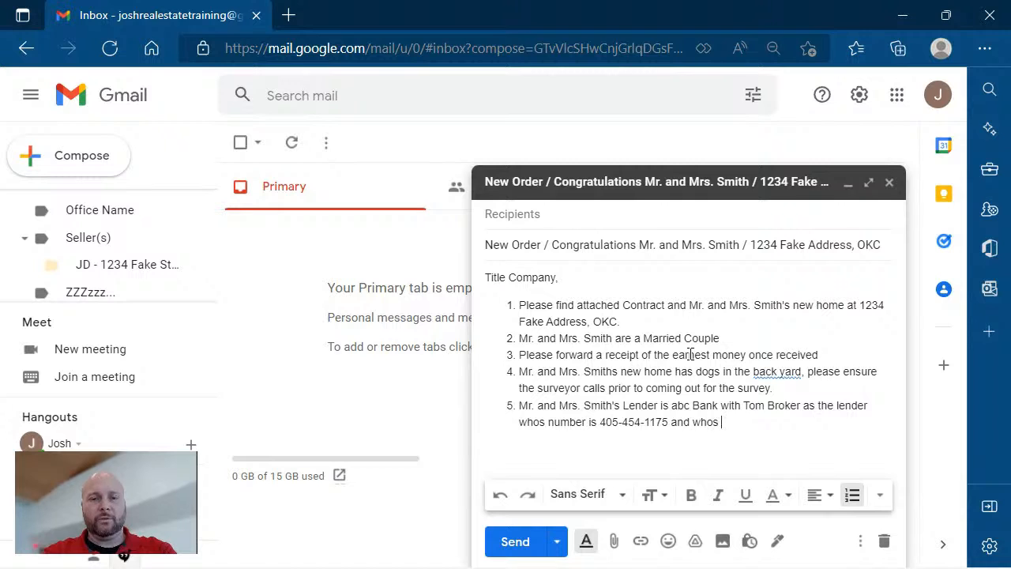
pyautogui.write('letter of a')
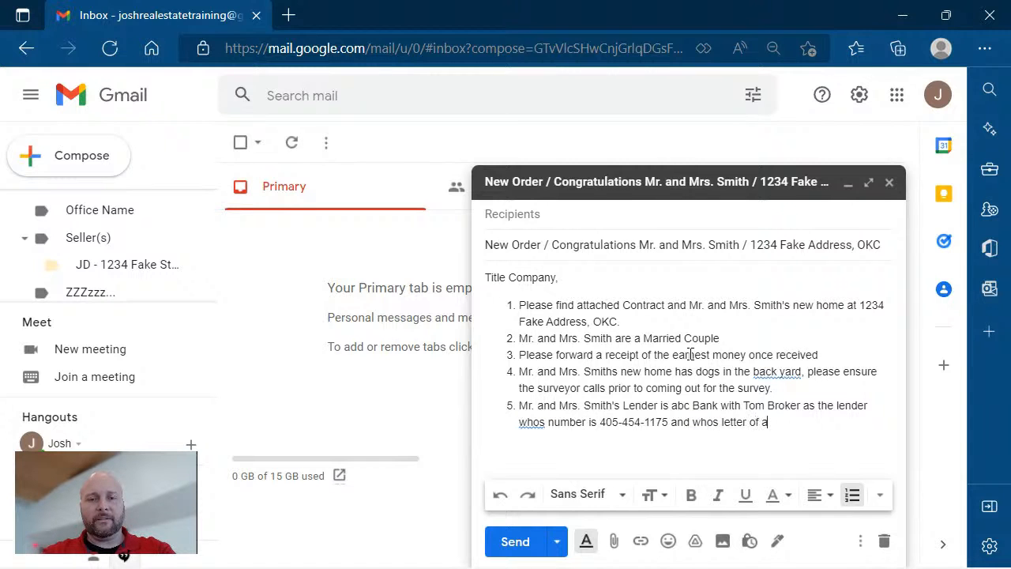
pyautogui.write('pproval is attached.')
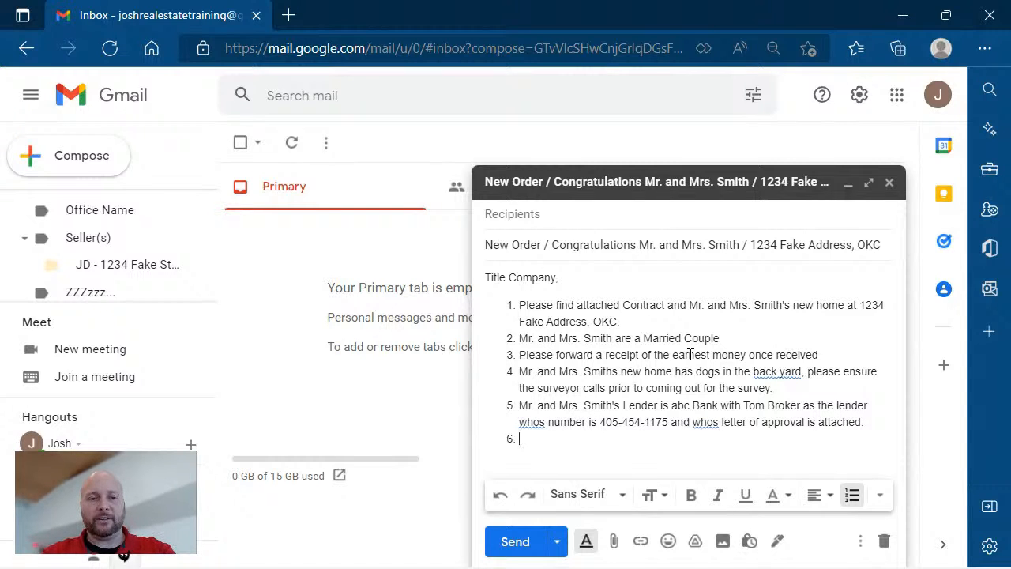
pyautogui.write(' 6. Mr')
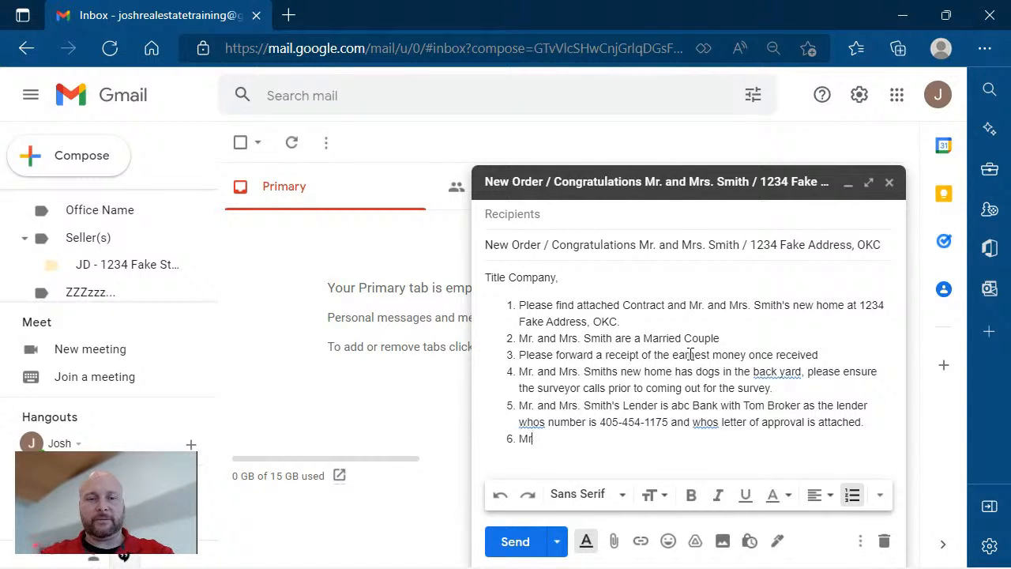
pyautogui.write('. and Mrs. Smiths ')
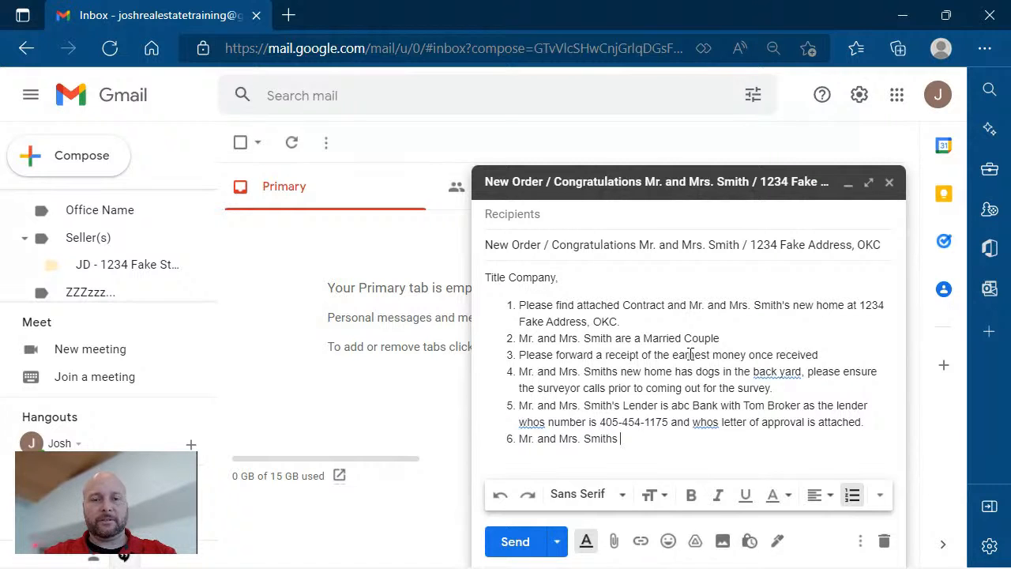
pyautogui.write('contact info')
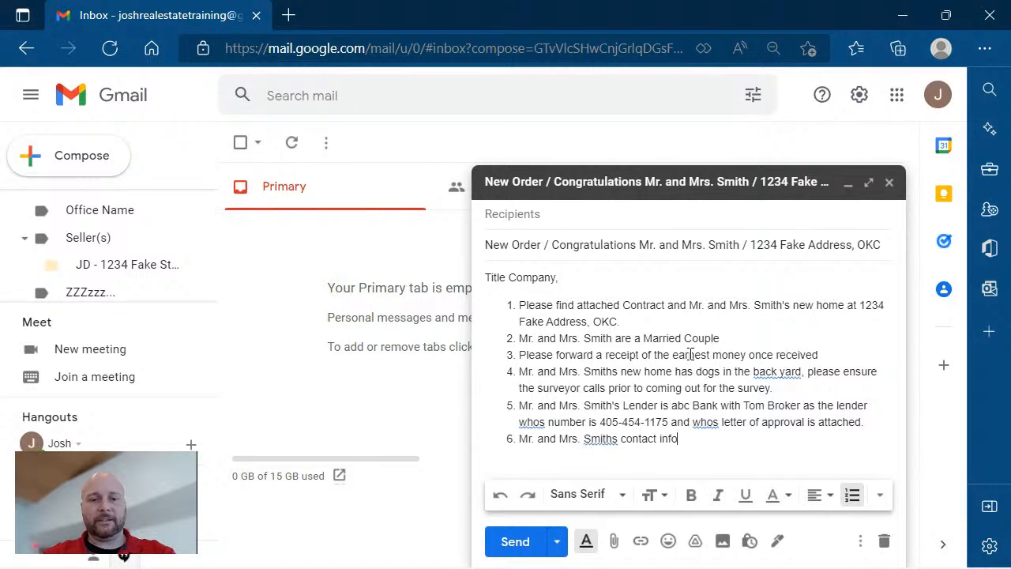
pyautogui.write(' is as follo')
# Complete item 6 introducing the buyers' contact info and start an indented bulleted sub-item beneath it.
pyautogui.press('Tab')
pyautogui.press('Return')
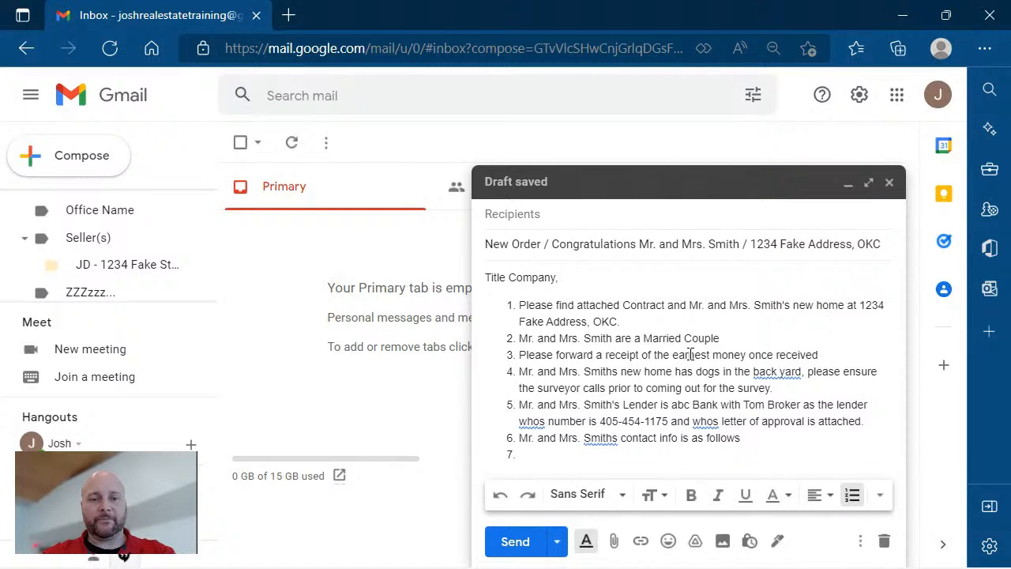
pyautogui.click(830, 498)
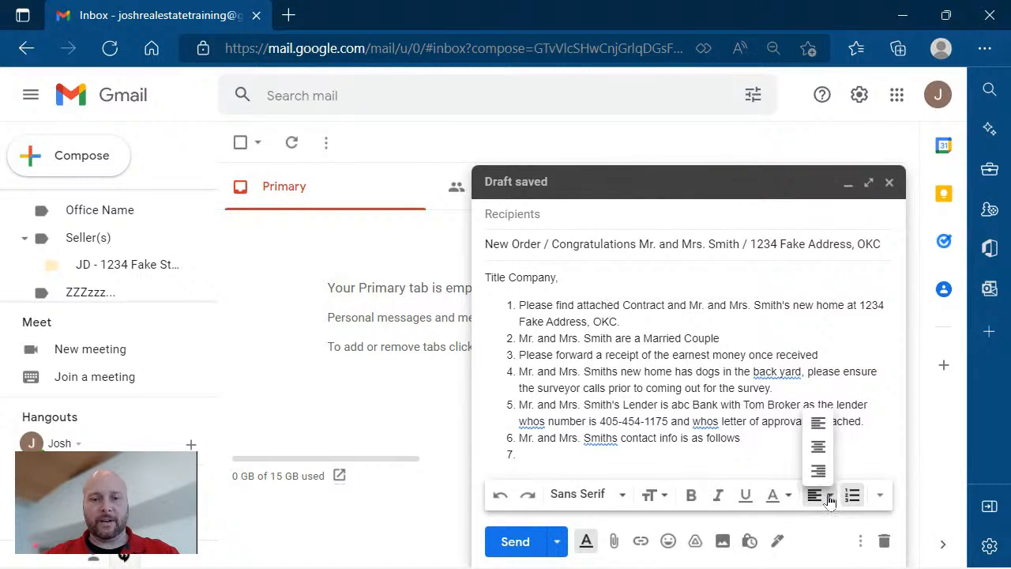
pyautogui.click(878, 497)
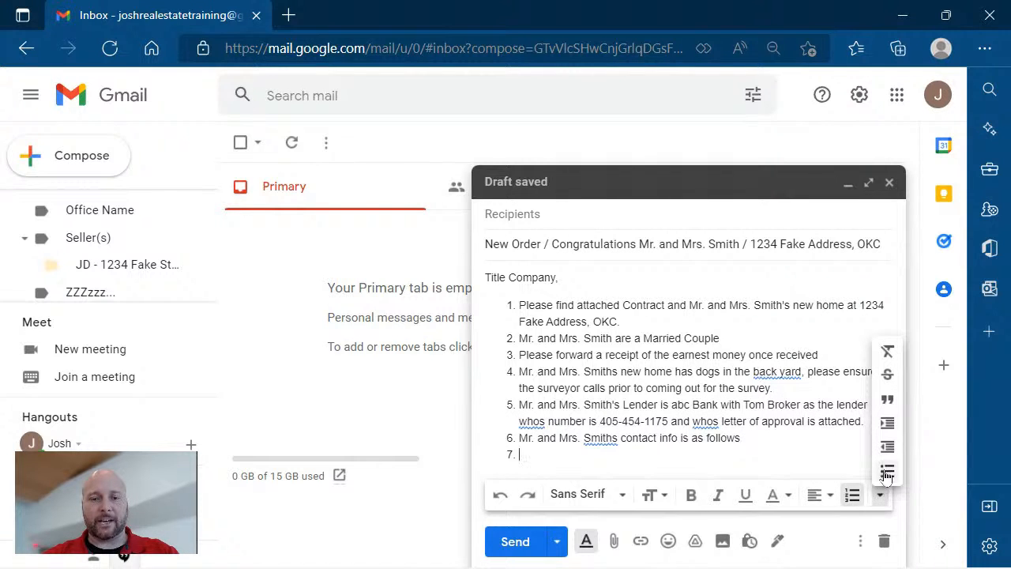
pyautogui.click(888, 425)
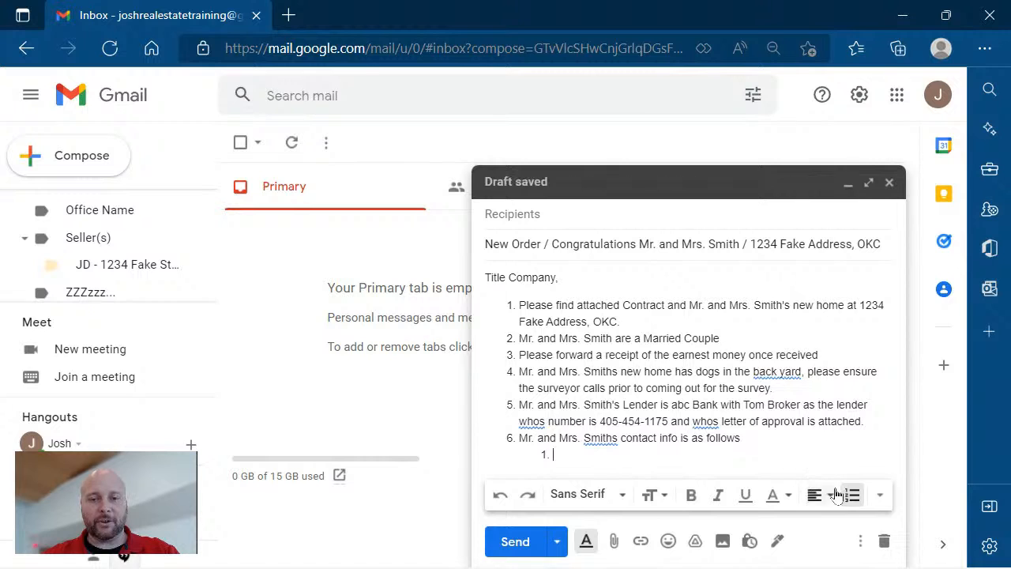
pyautogui.click(880, 496)
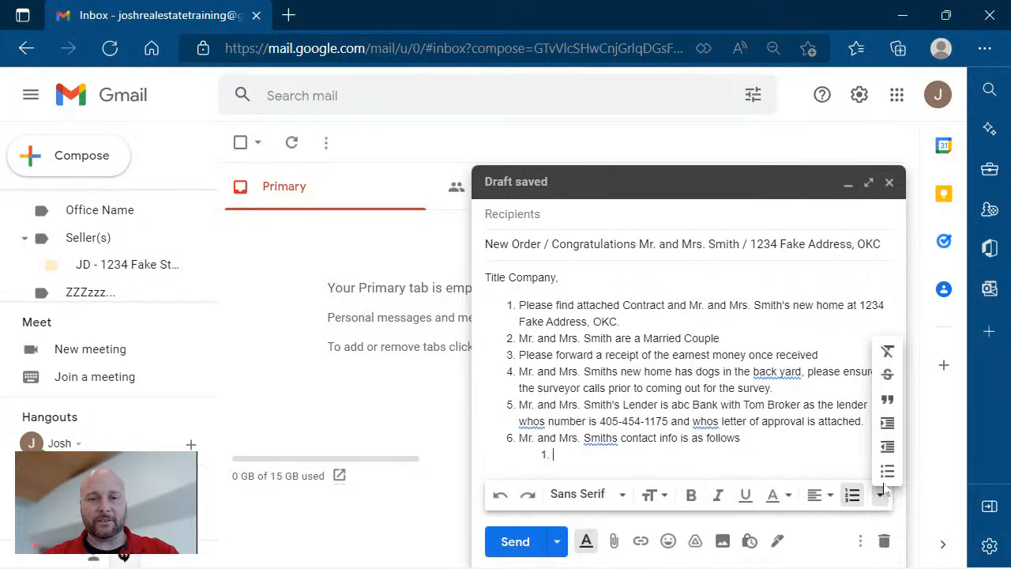
pyautogui.click(887, 472)
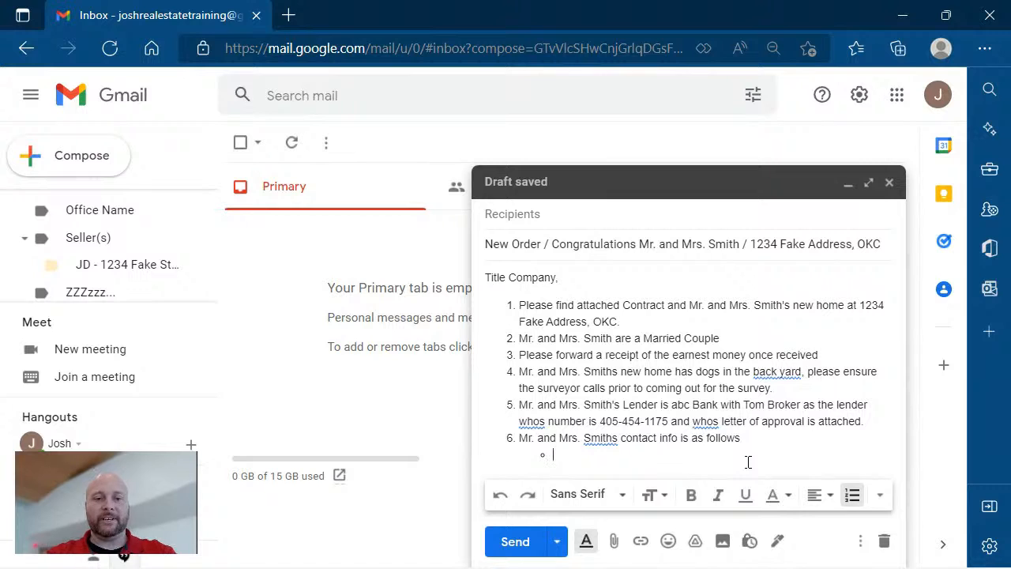
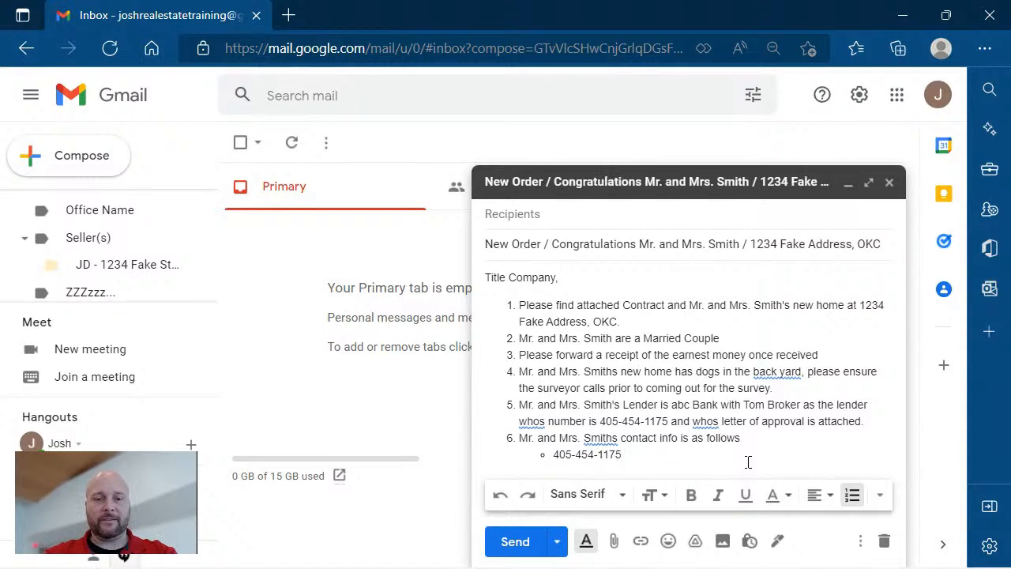
# List the buyers' phone number and e-mail address as two sub-bullets under item 6.
pyautogui.press('Return')
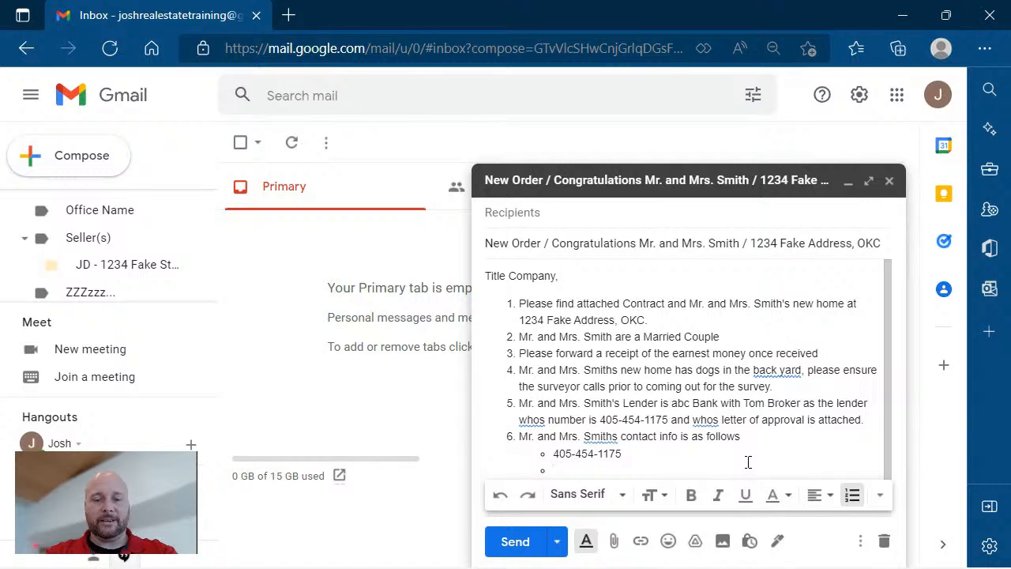
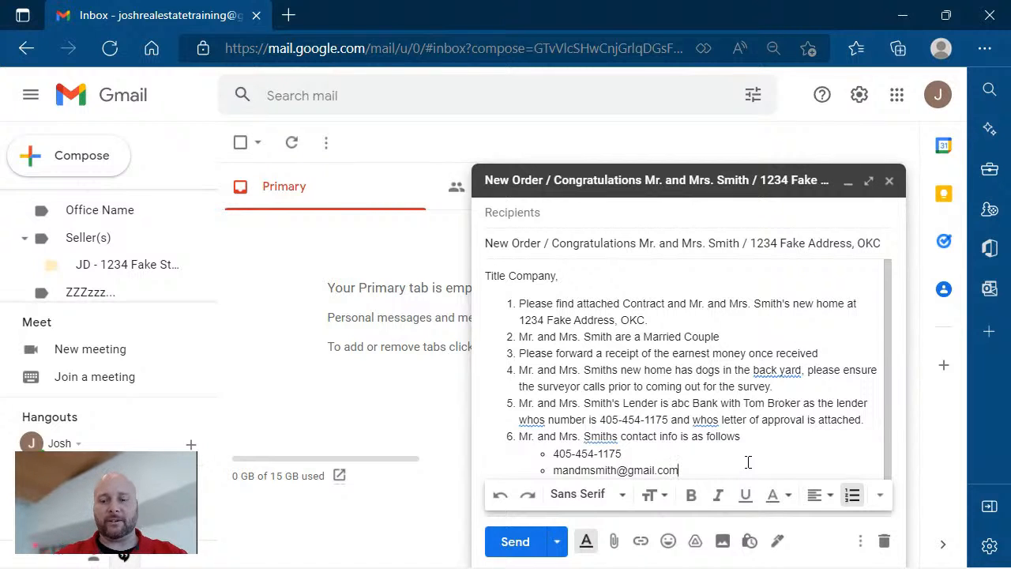
pyautogui.press('Return')
pyautogui.press('Return')
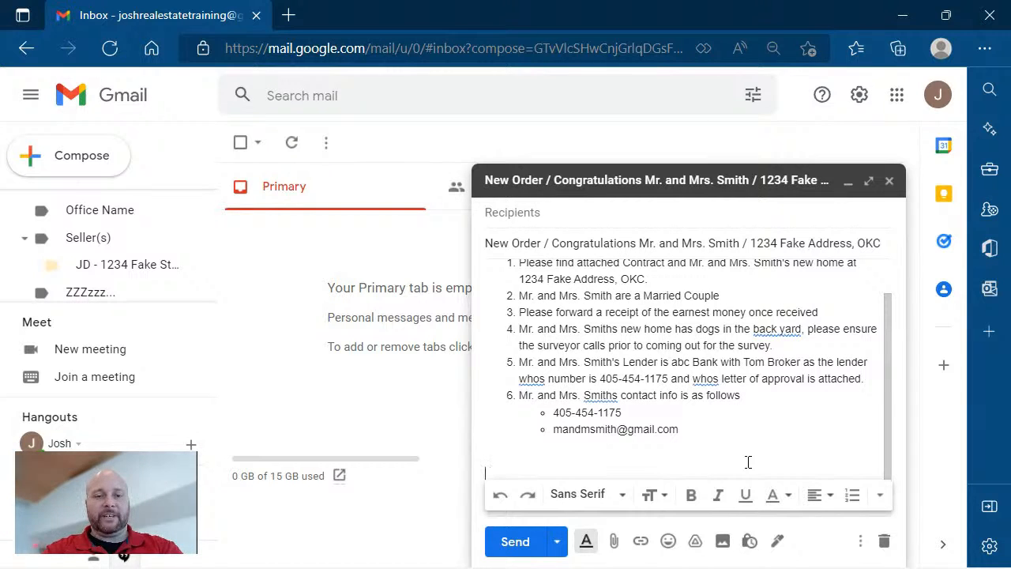
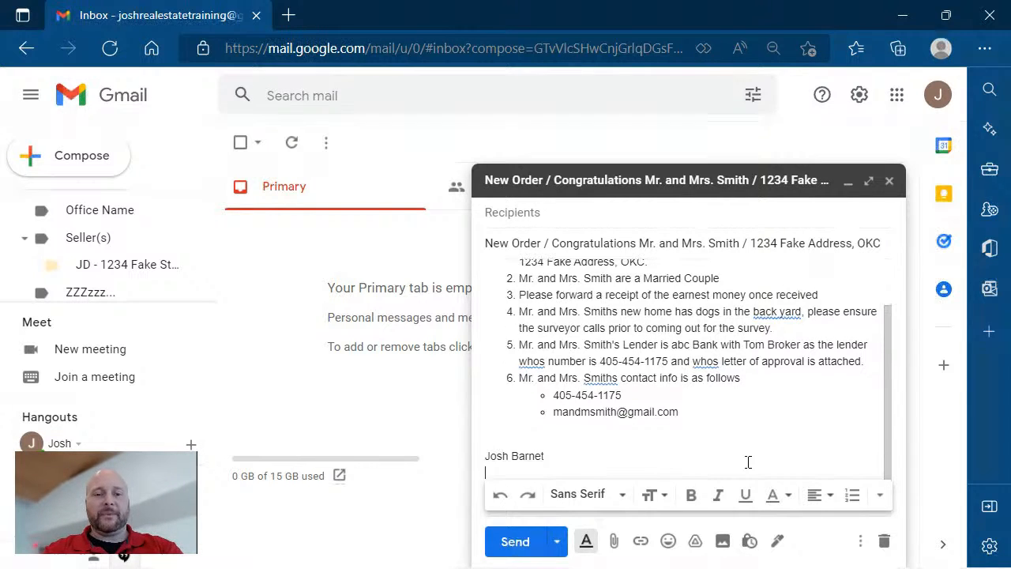
# Sign off with the agent's name, eXp Realty, and the agent's phone number on separate lines.
pyautogui.press('Return')
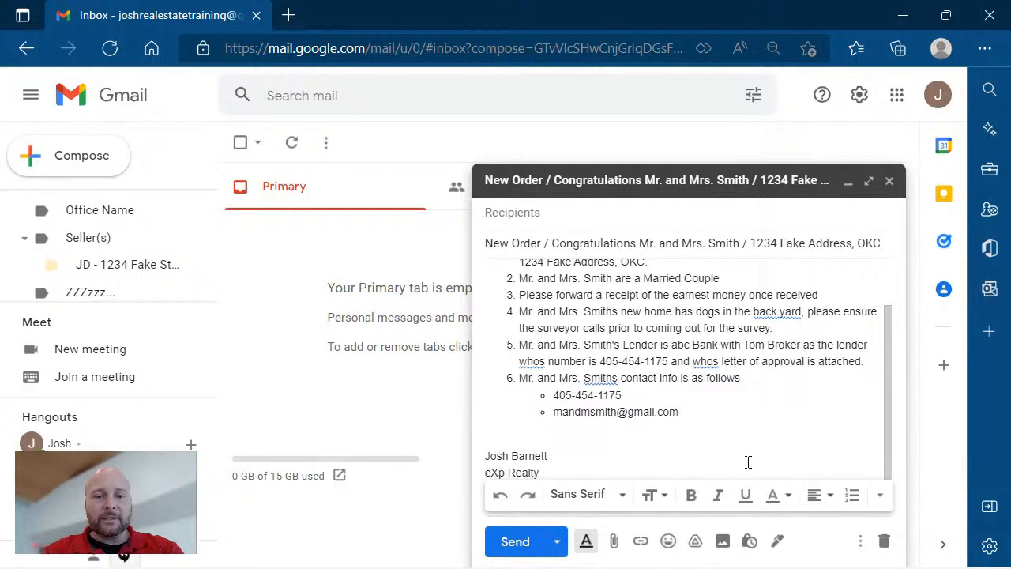
pyautogui.press('Return')
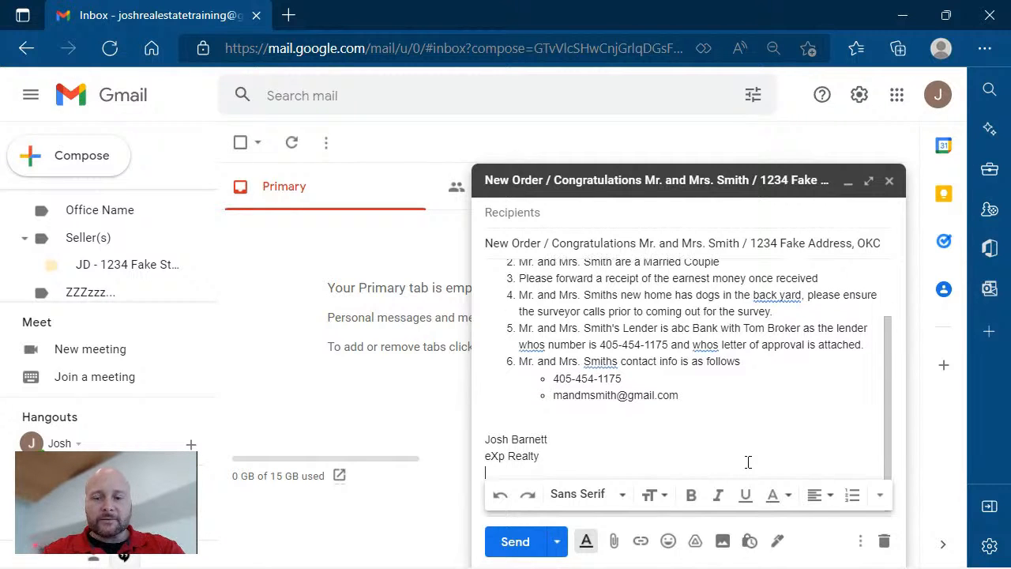
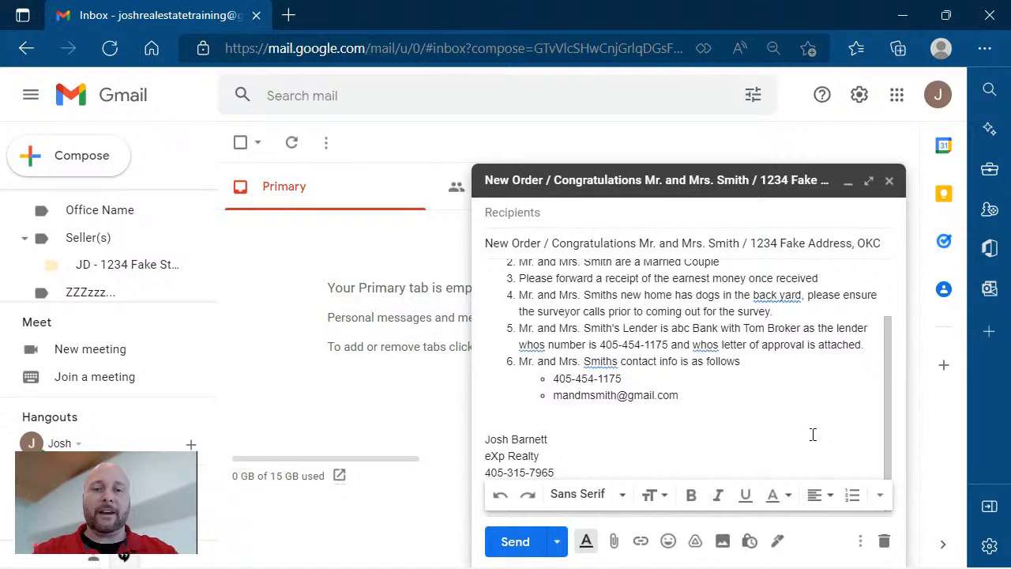
pyautogui.click(784, 294)
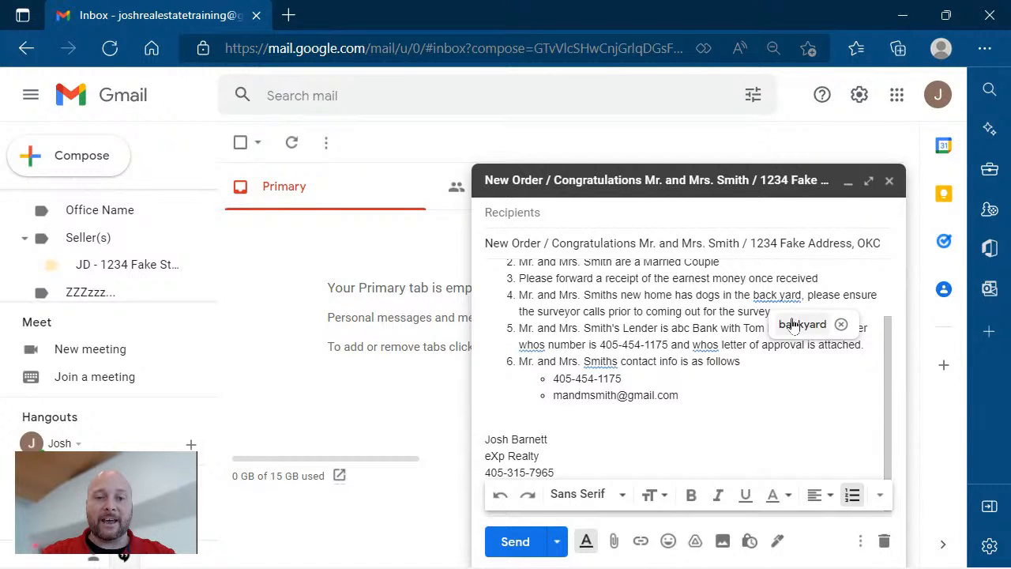
pyautogui.click(794, 322)
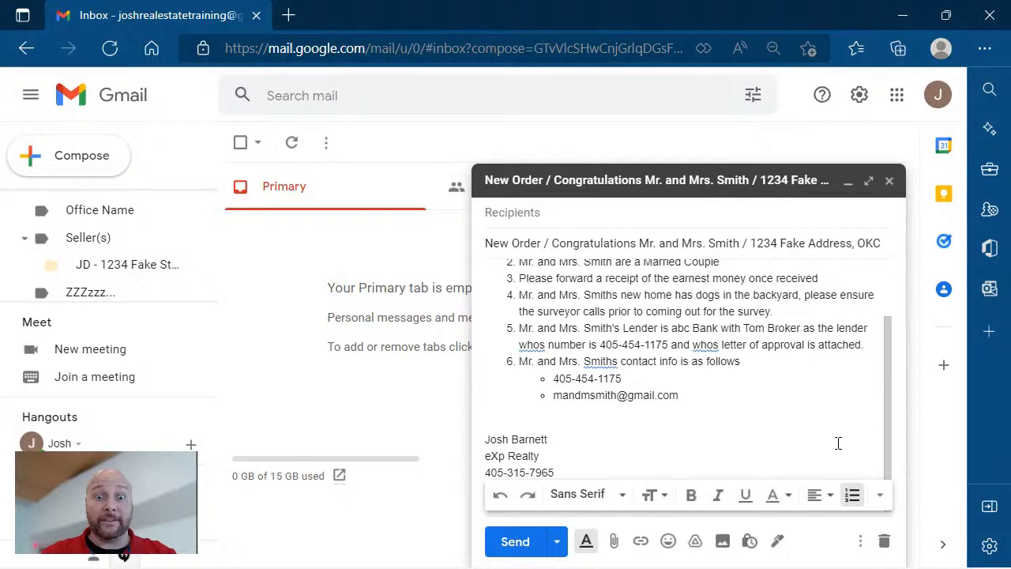
pyautogui.click(861, 544)
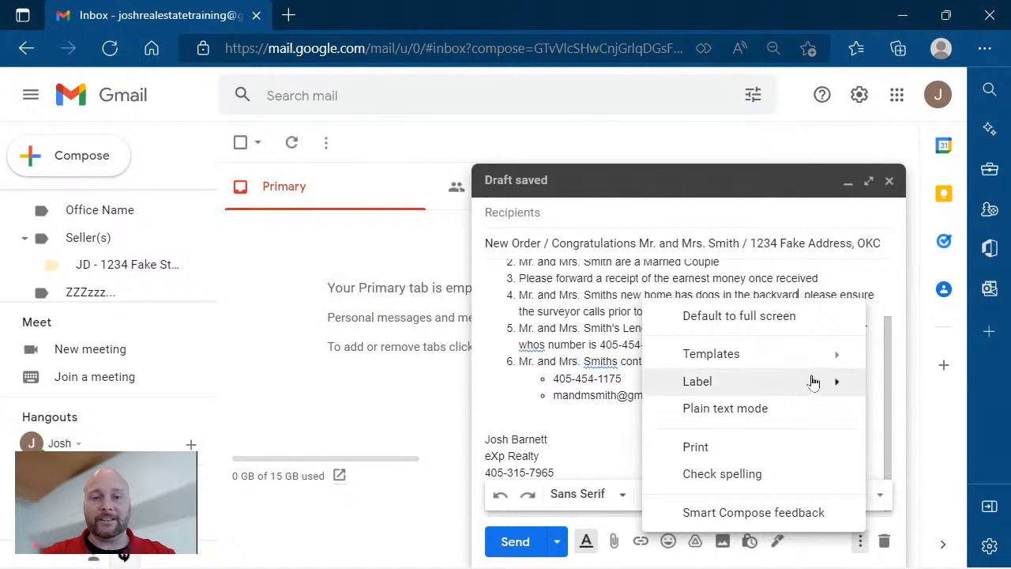
pyautogui.click(607, 285)
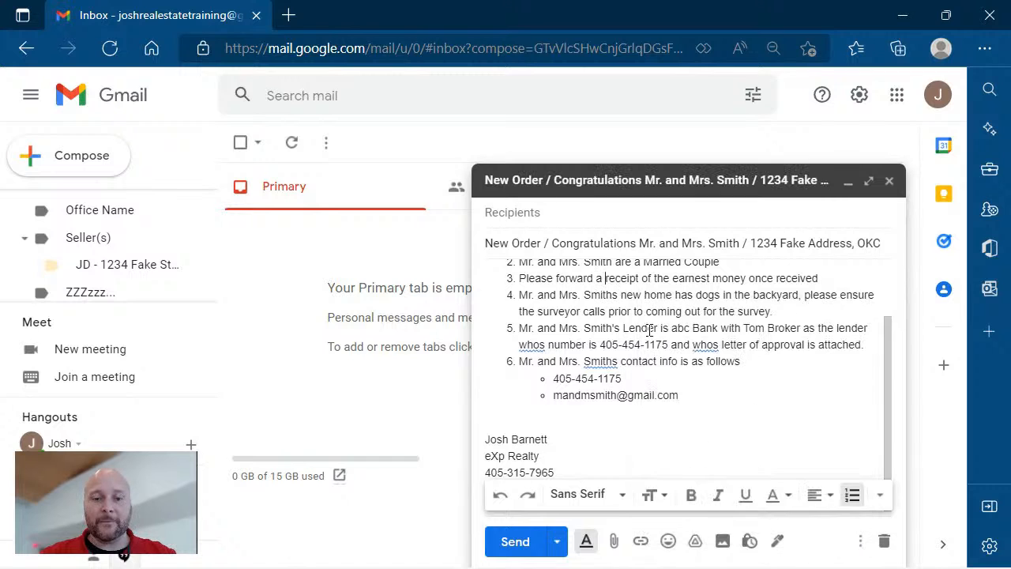
# Bring up the new-template naming dialog via More options > Templates > Save draft as template.
pyautogui.click(860, 543)
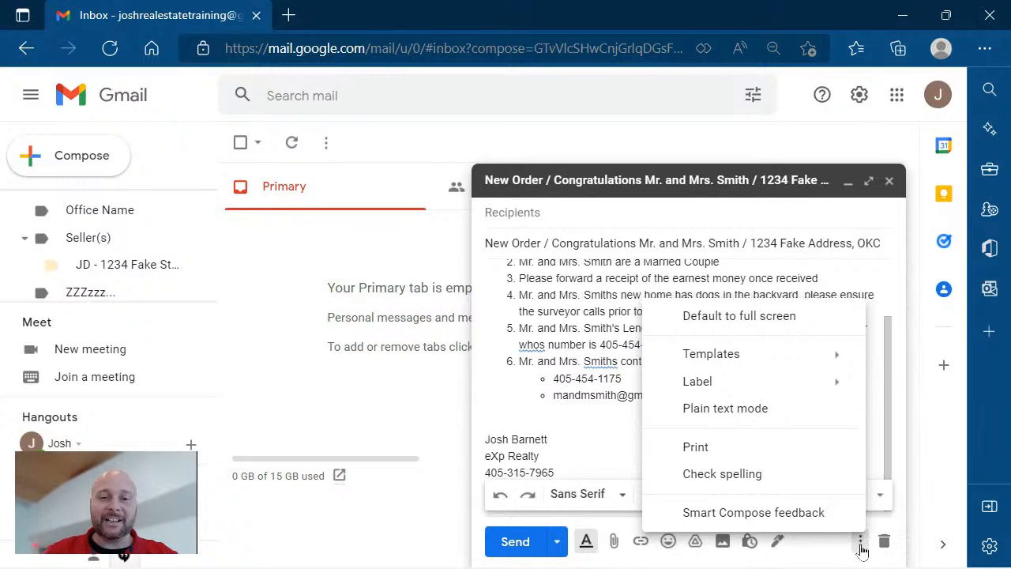
pyautogui.moveTo(763, 378)
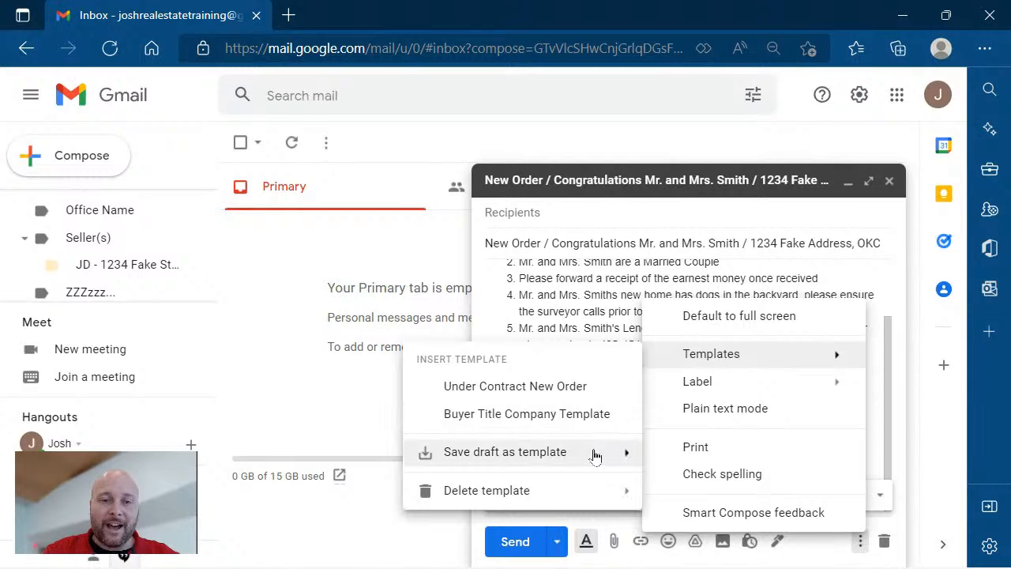
pyautogui.moveTo(594, 457)
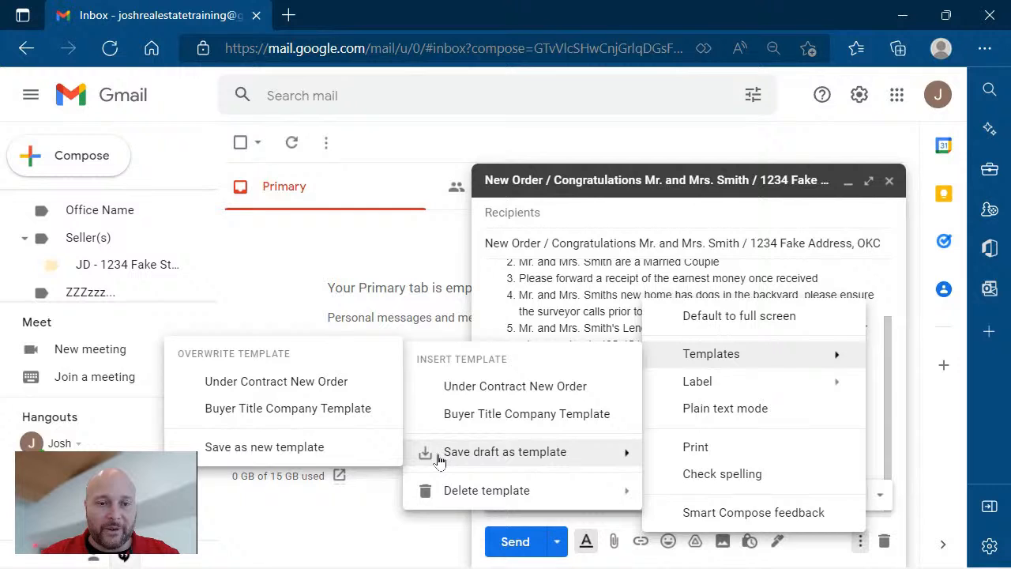
pyautogui.click(338, 456)
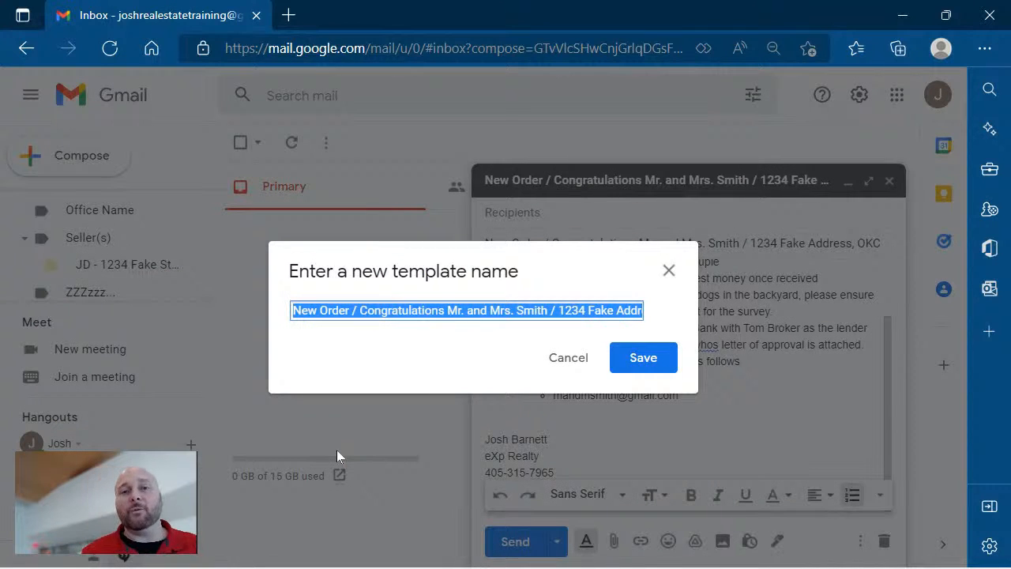
# Name the new template 'under contract title comp email also' and save it.
pyautogui.write('unde')
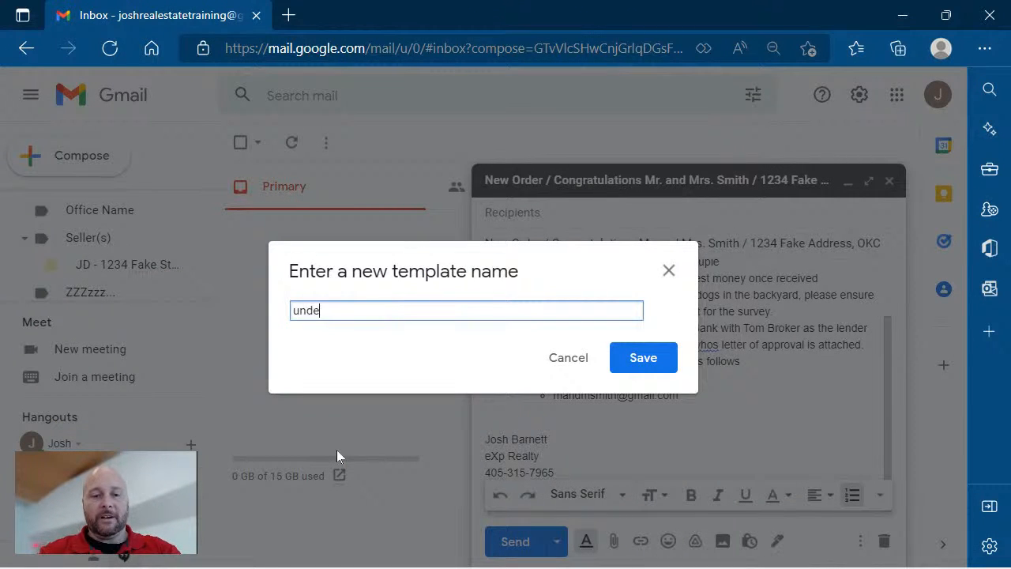
pyautogui.write('r contract title')
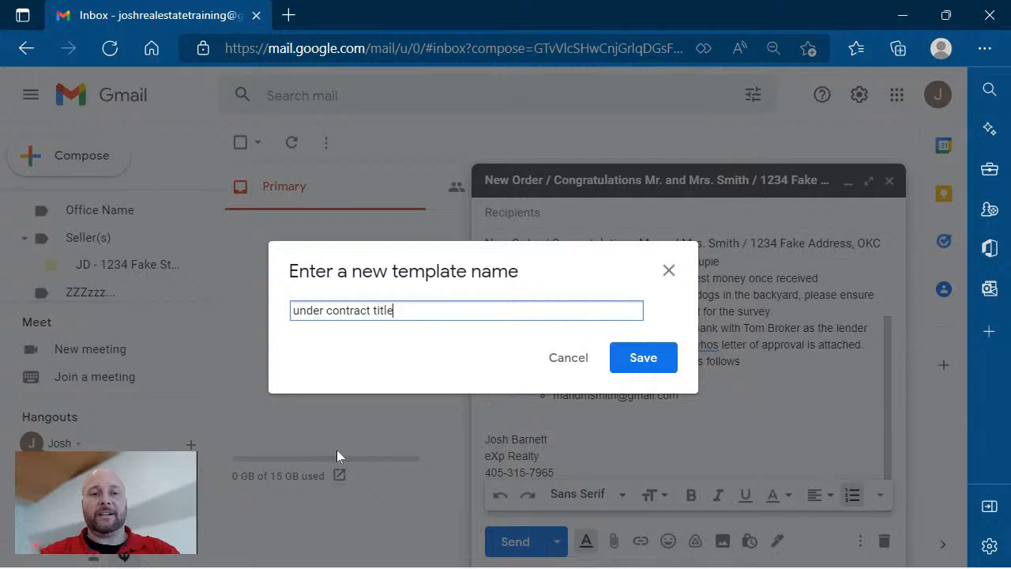
pyautogui.write(' comp email ')
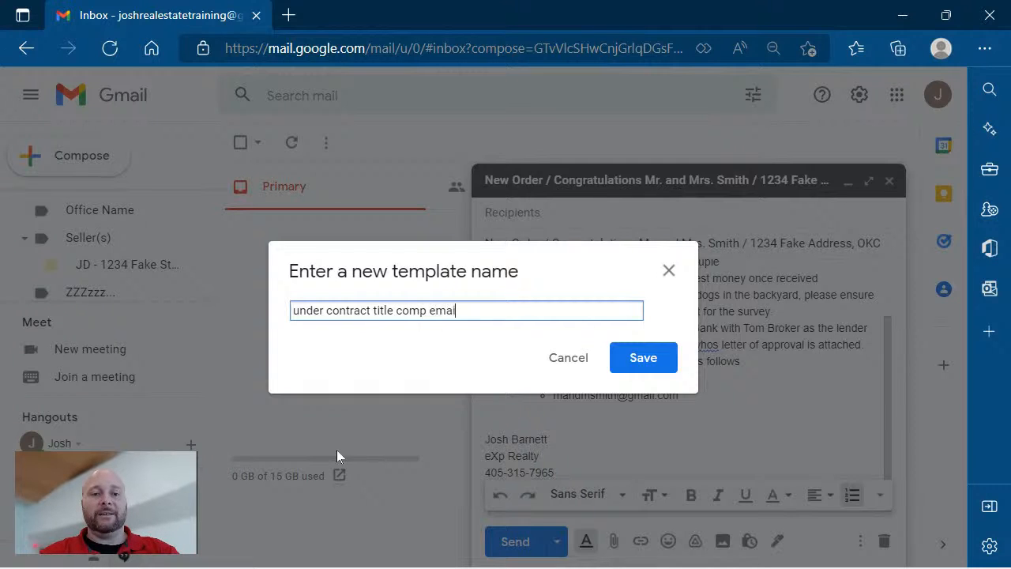
pyautogui.write('also')
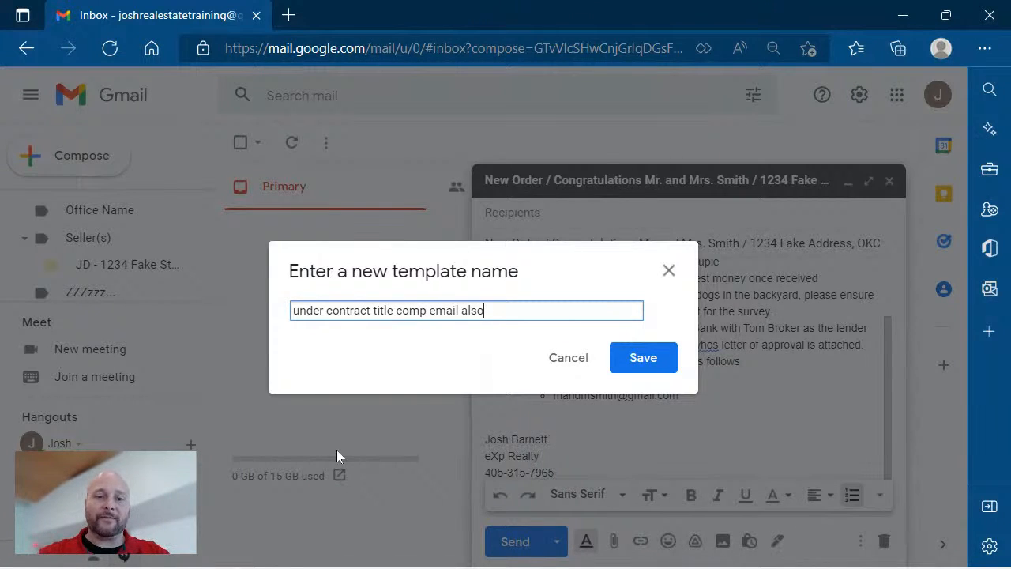
pyautogui.click(639, 372)
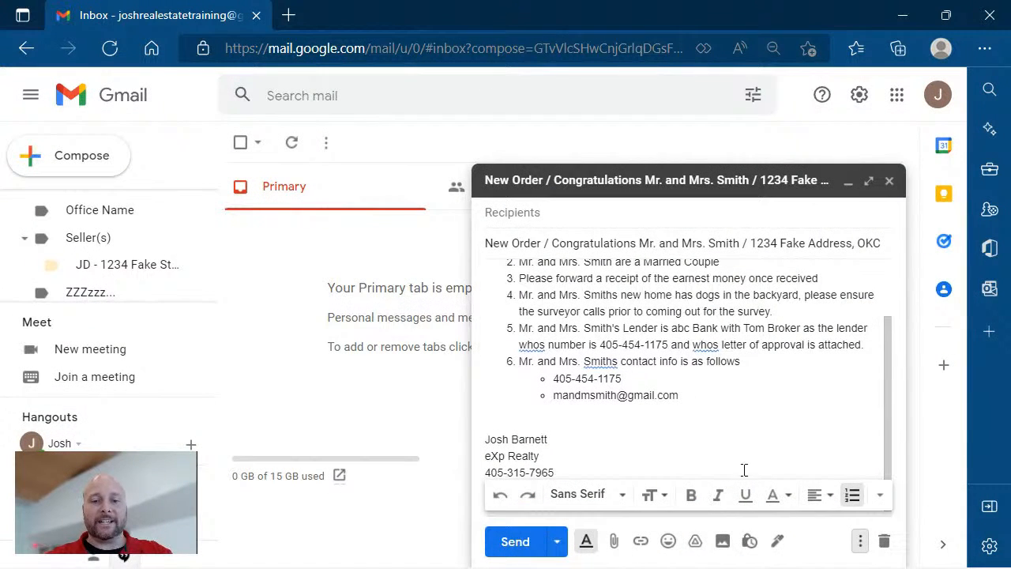
# Discard the old draft and start a blank new message.
pyautogui.click(886, 545)
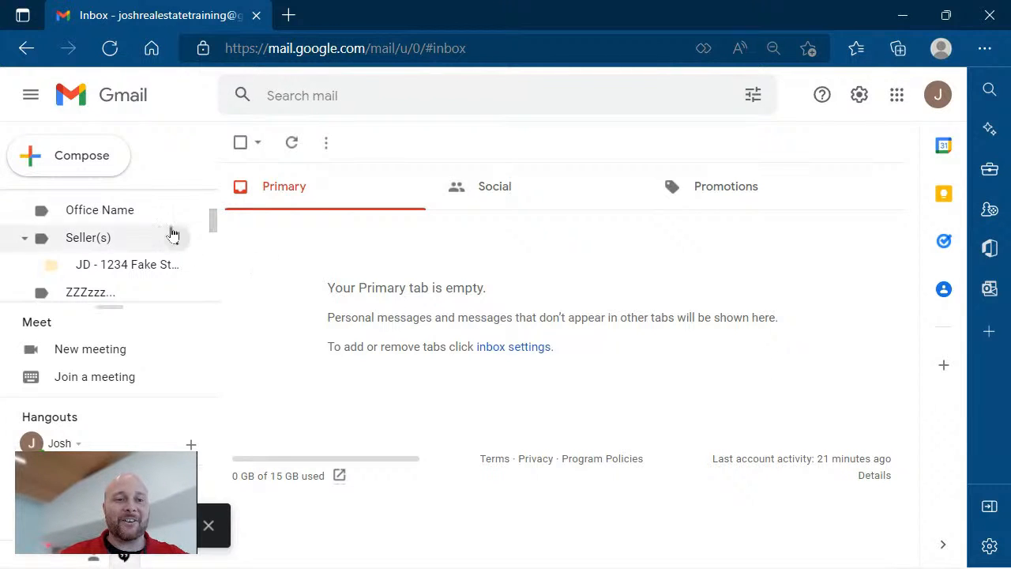
pyautogui.click(85, 165)
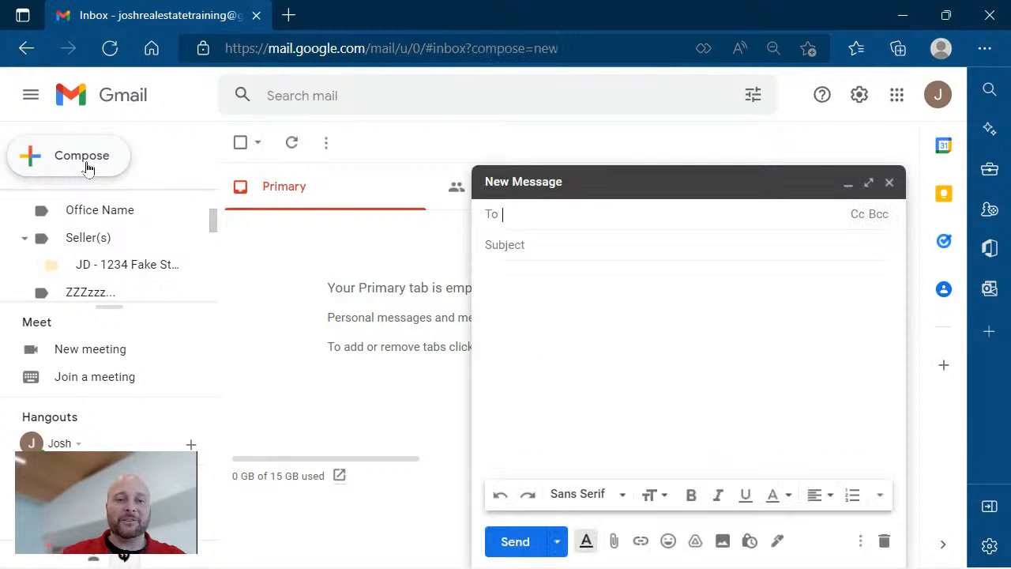
# Show the three available templates from the new message's More options > Templates menu.
pyautogui.click(553, 341)
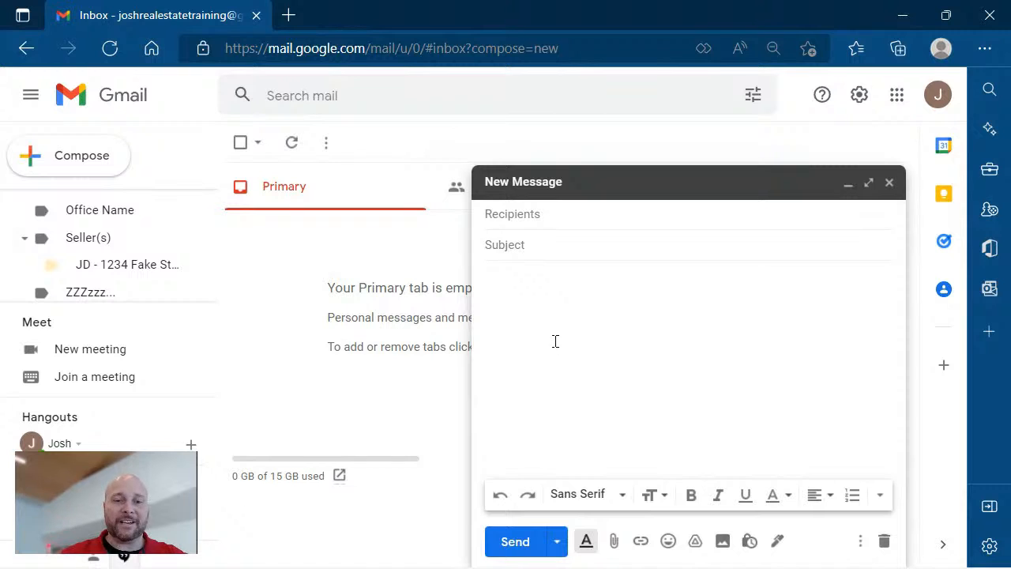
pyautogui.click(860, 542)
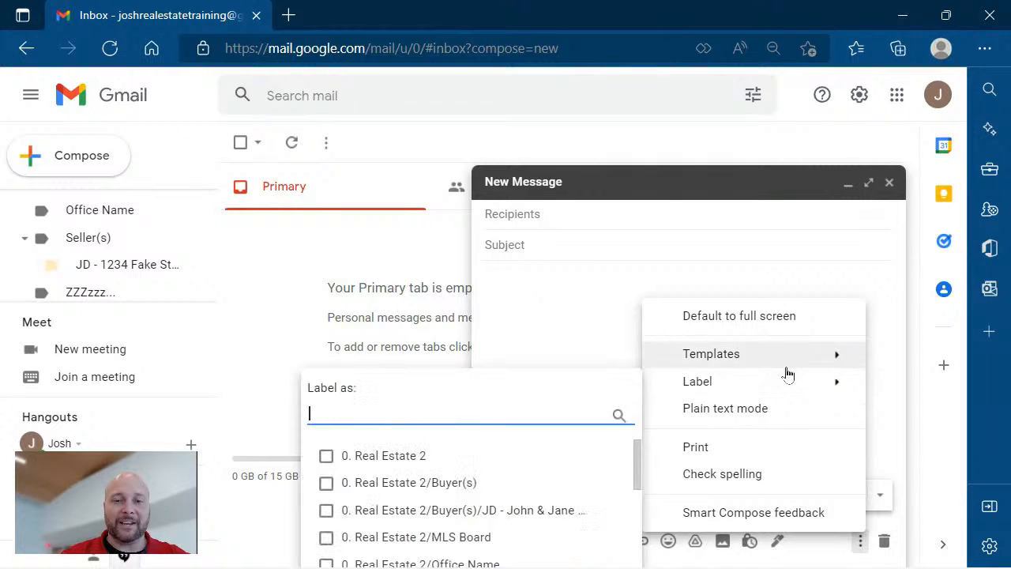
pyautogui.moveTo(778, 361)
pyautogui.moveTo(673, 385)
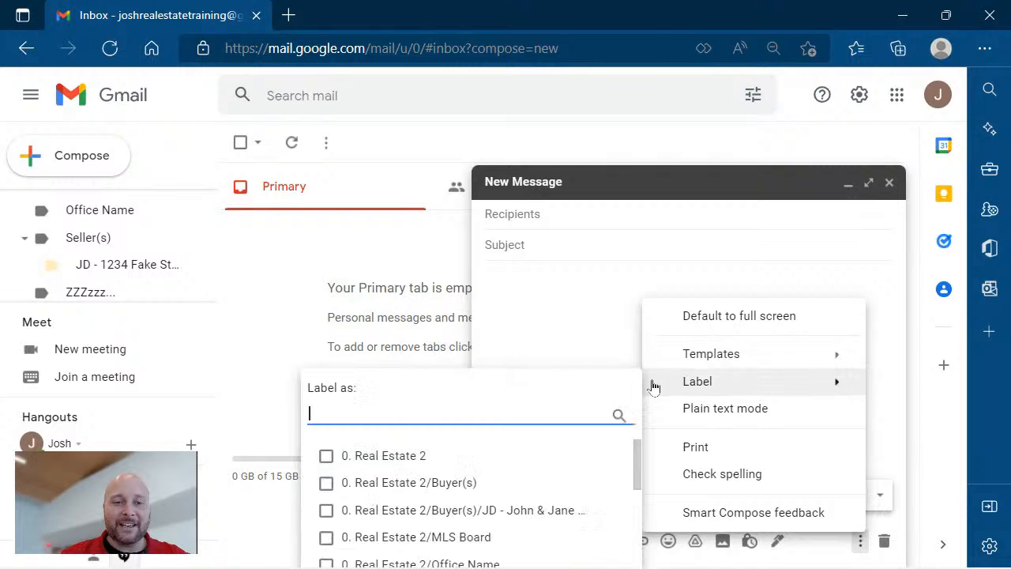
pyautogui.moveTo(695, 359)
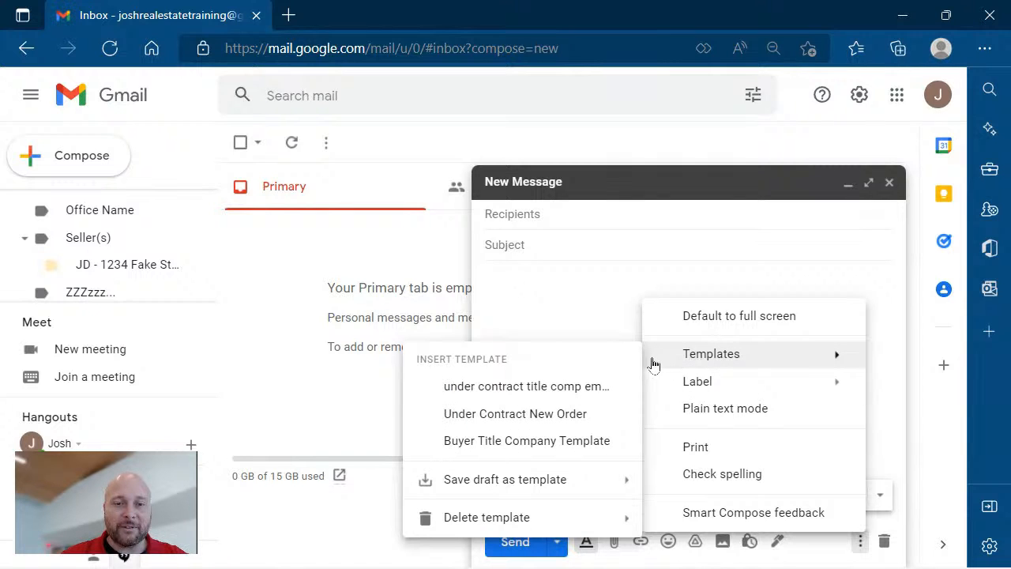
# Insert the 'under contract title comp email also' template into the new message.
pyautogui.click(563, 387)
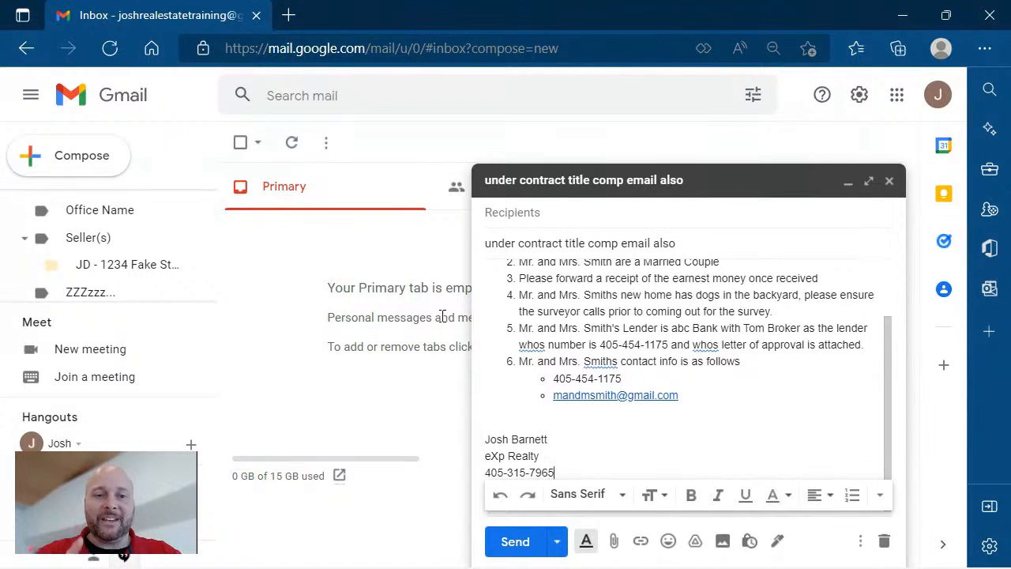
# Address the message to the suggested contact's work e-mail found by typing their name.
pyautogui.click(548, 219)
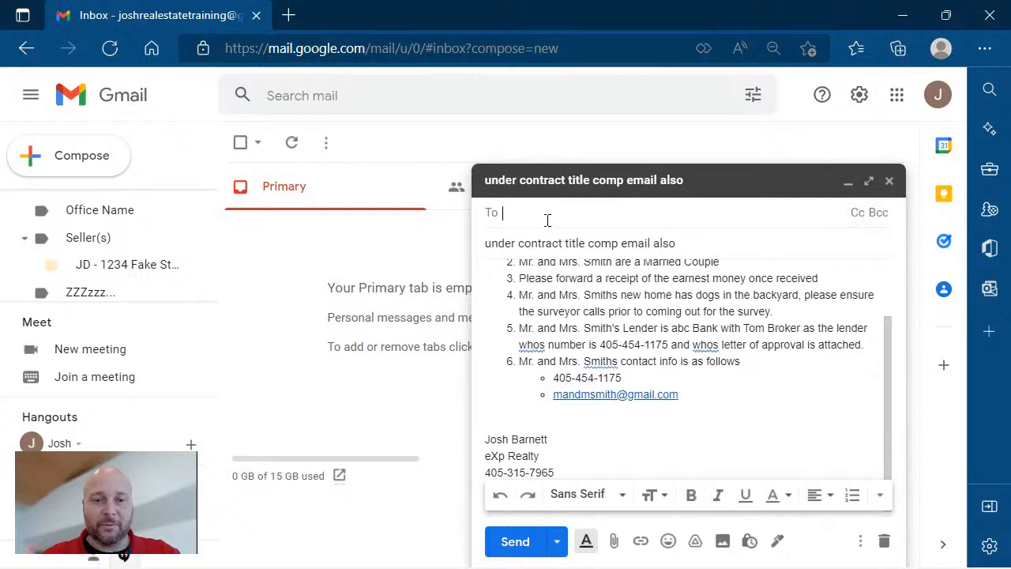
pyautogui.write('josh')
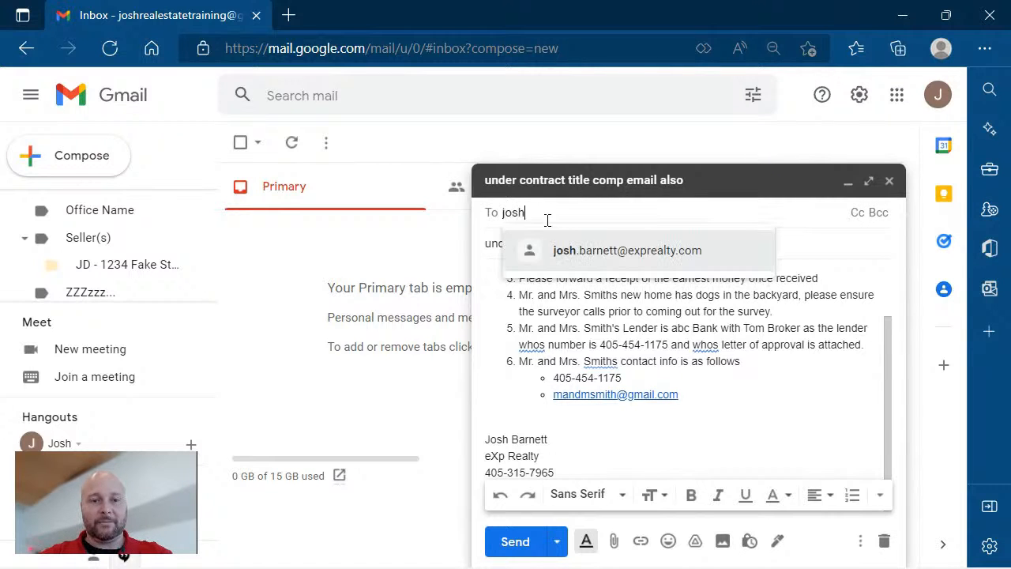
pyautogui.click(581, 251)
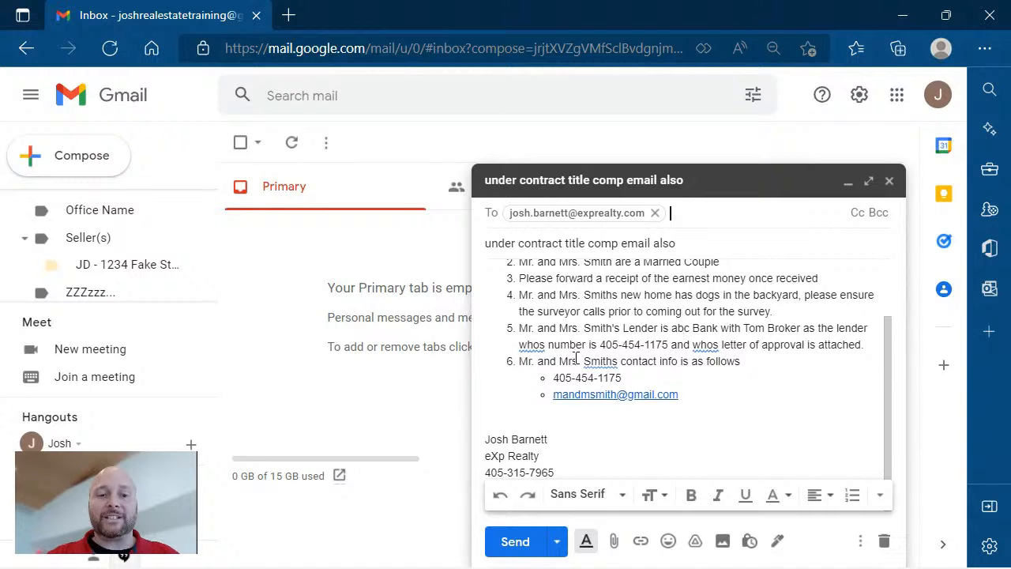
# Show the Schedule send options from the arrow beside Send.
pyautogui.click(557, 542)
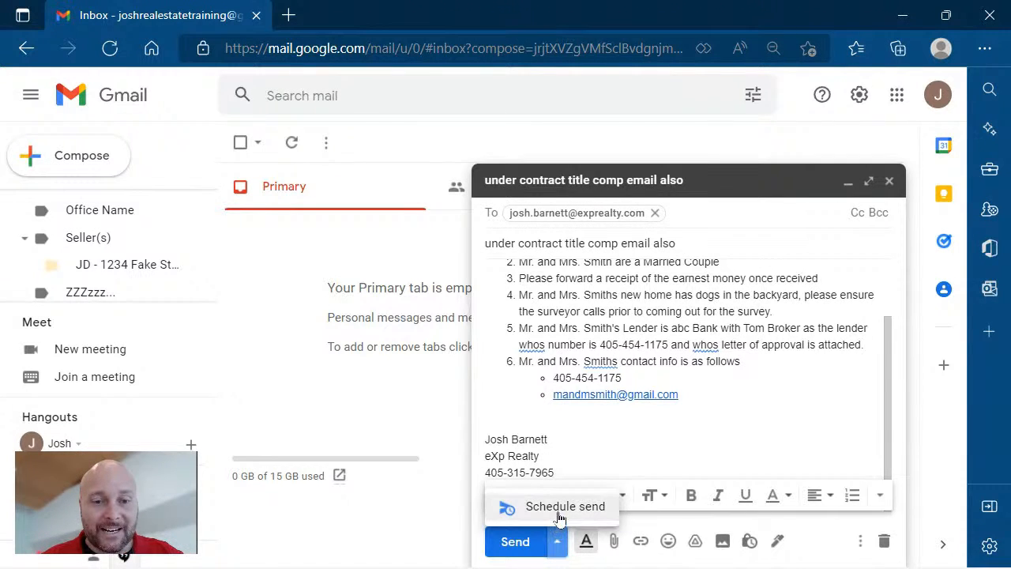
pyautogui.click(559, 511)
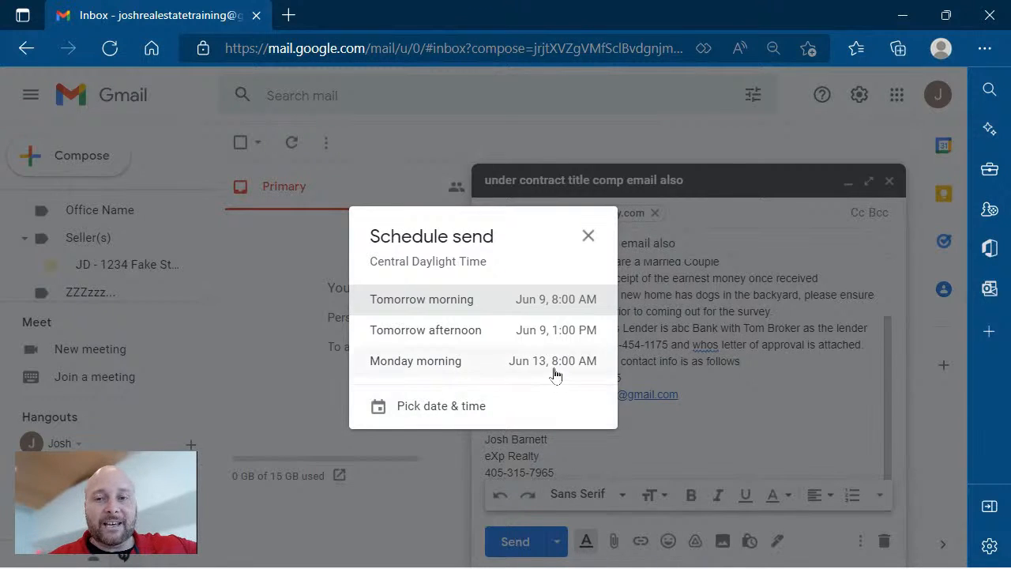
# Schedule the message for tomorrow morning, Jun 9 at 8:00 AM, ignoring the missing-attachment warning.
pyautogui.click(547, 309)
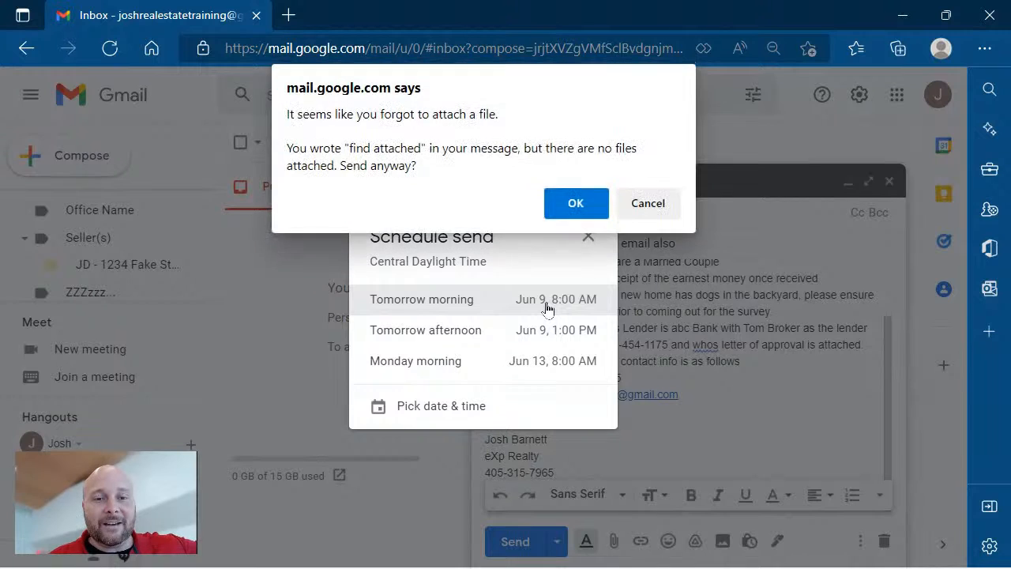
pyautogui.click(576, 203)
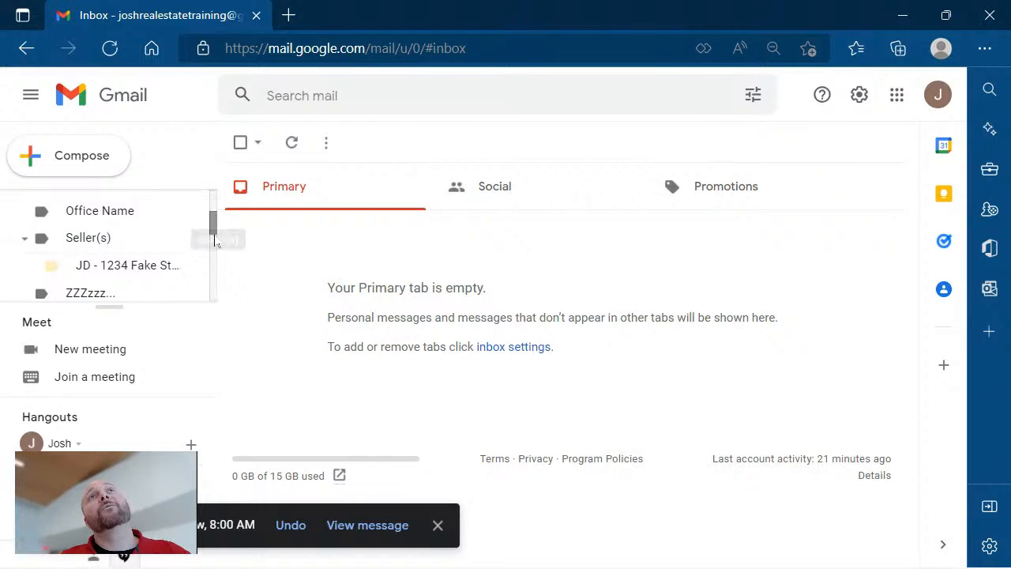
pyautogui.scroll(3, 214, 225)
pyautogui.scroll(1, 214, 225)
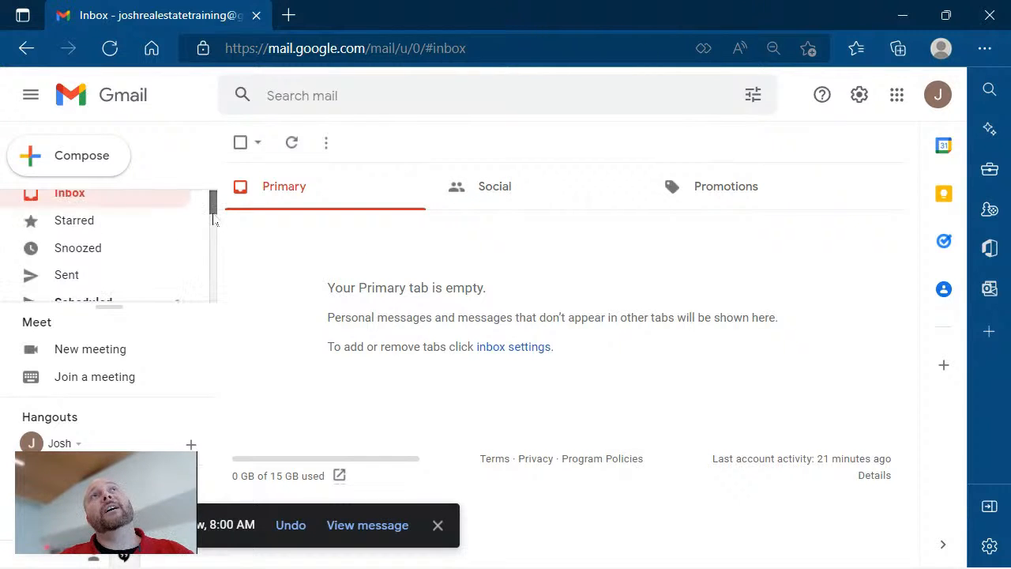
pyautogui.scroll(-2, 214, 228)
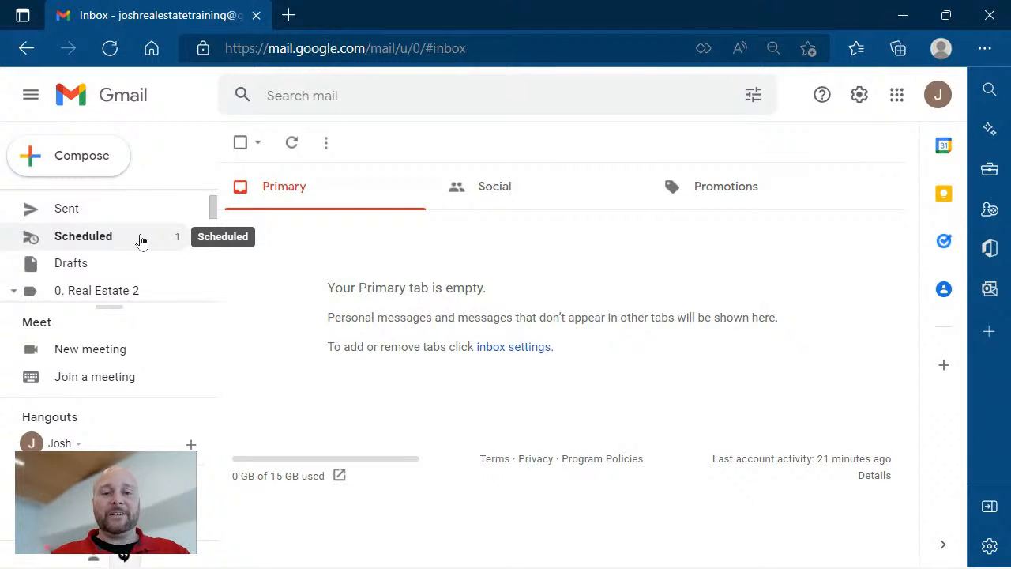
pyautogui.moveTo(193, 567)
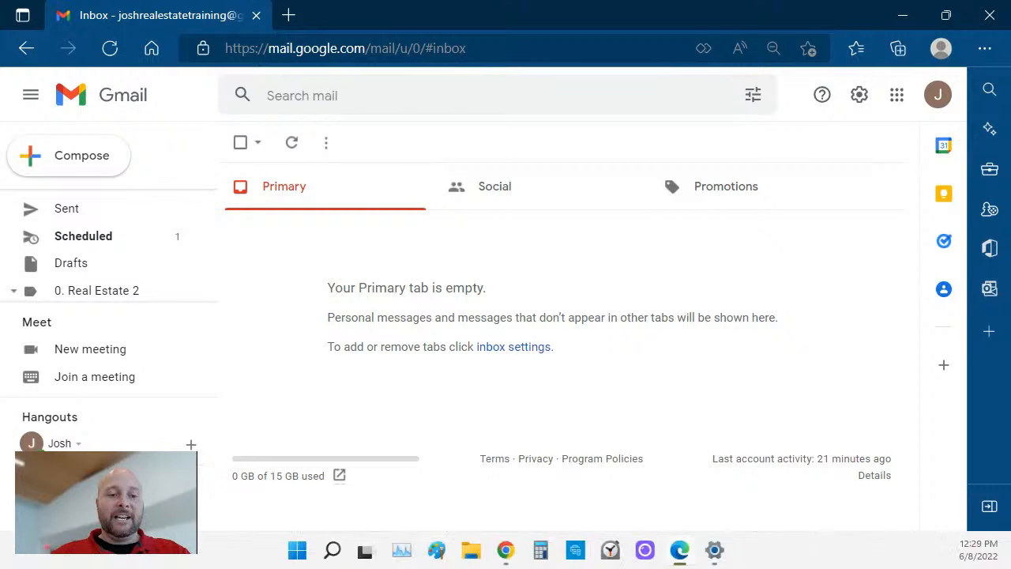